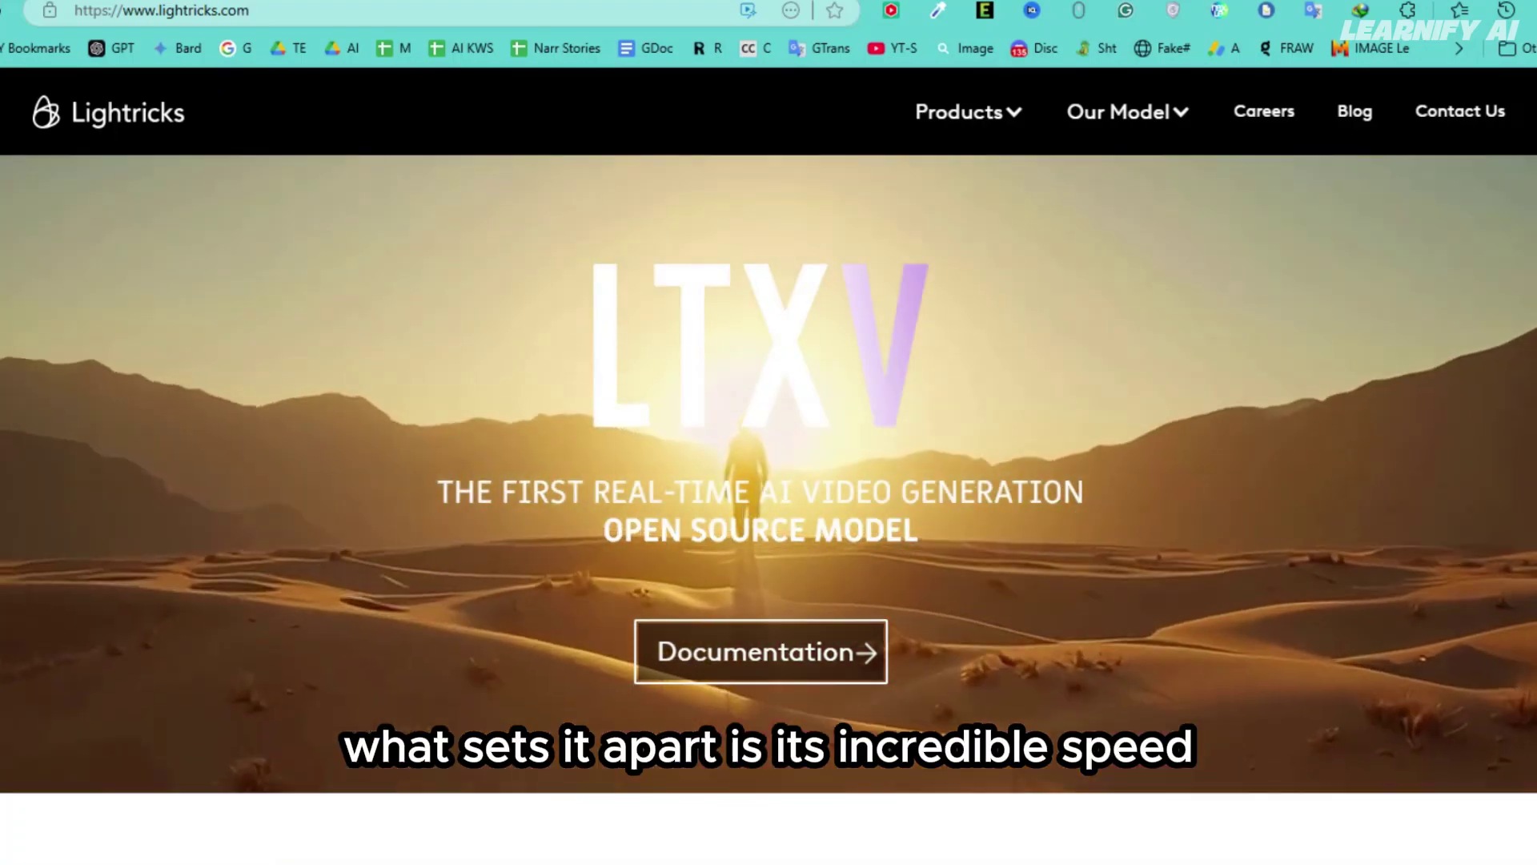
- Scroll down the README and view, then dismiss, the repository's clone and download options
scroll(768, 480, down, 10)
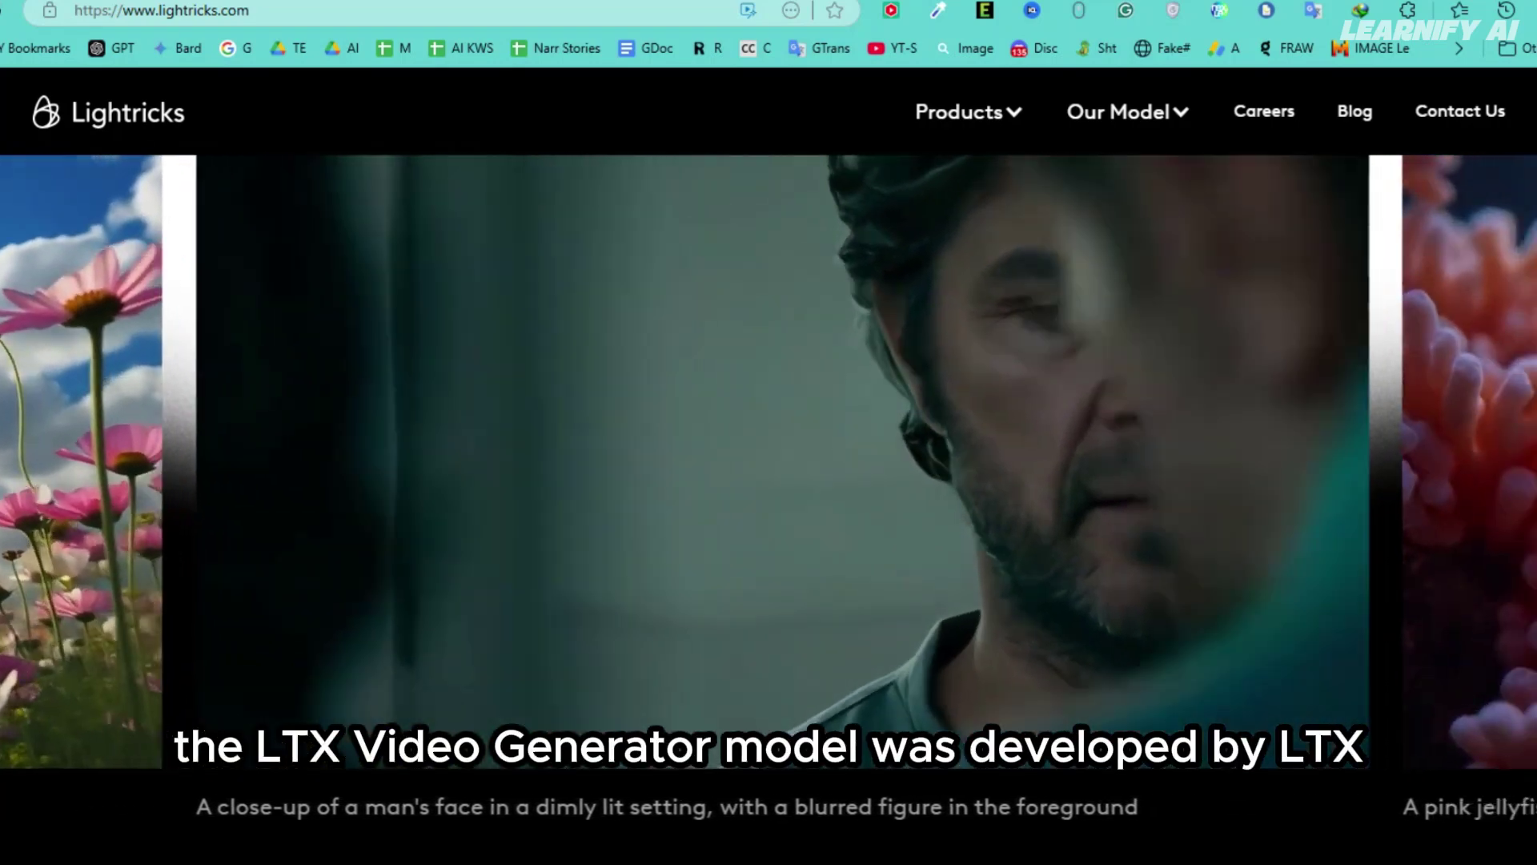
scroll(1211, 449, down, 15)
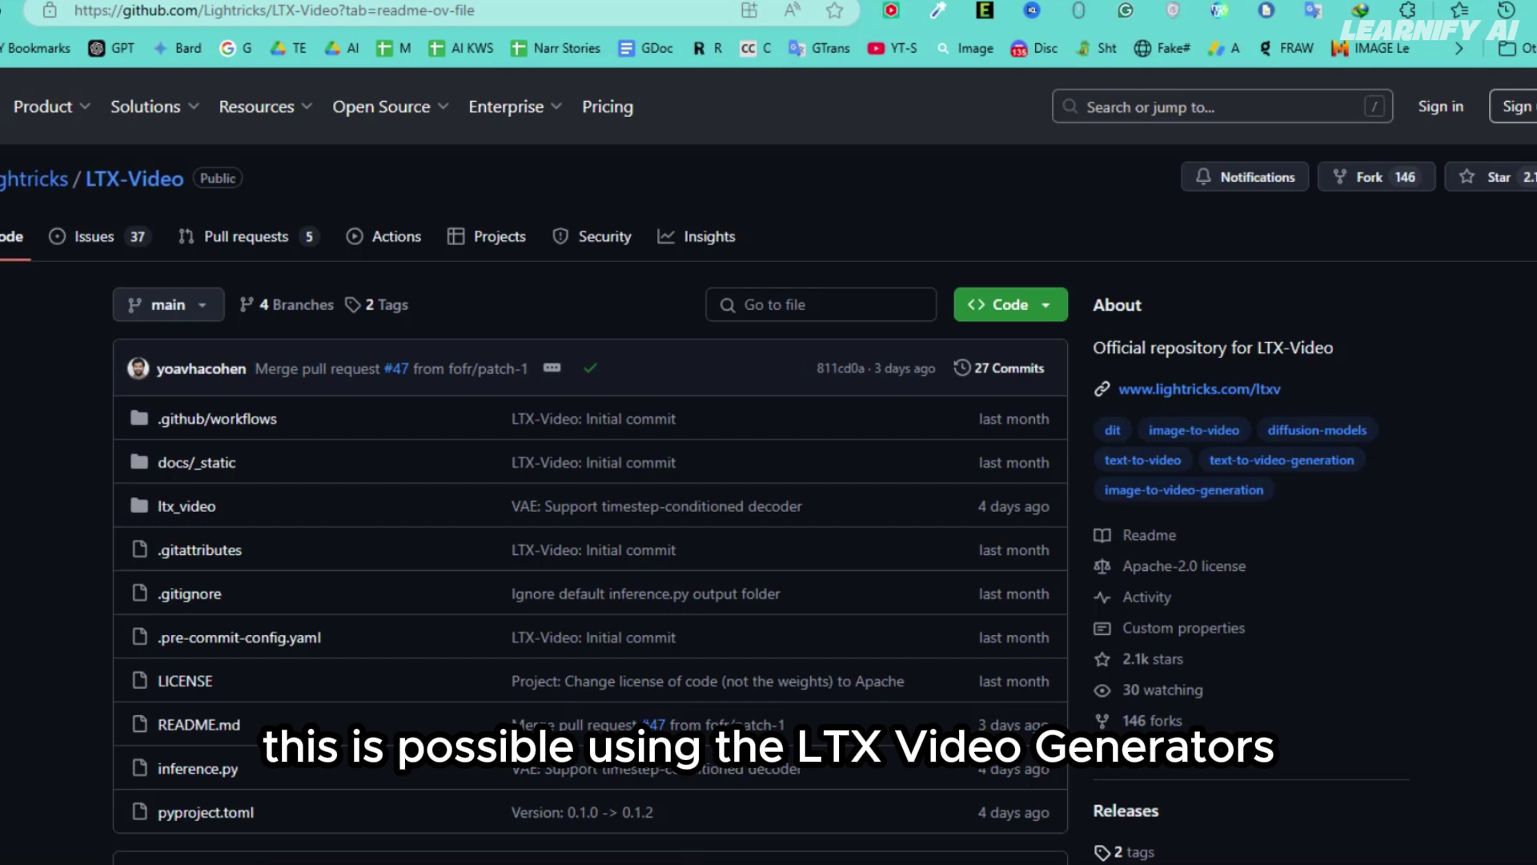
click(1028, 311)
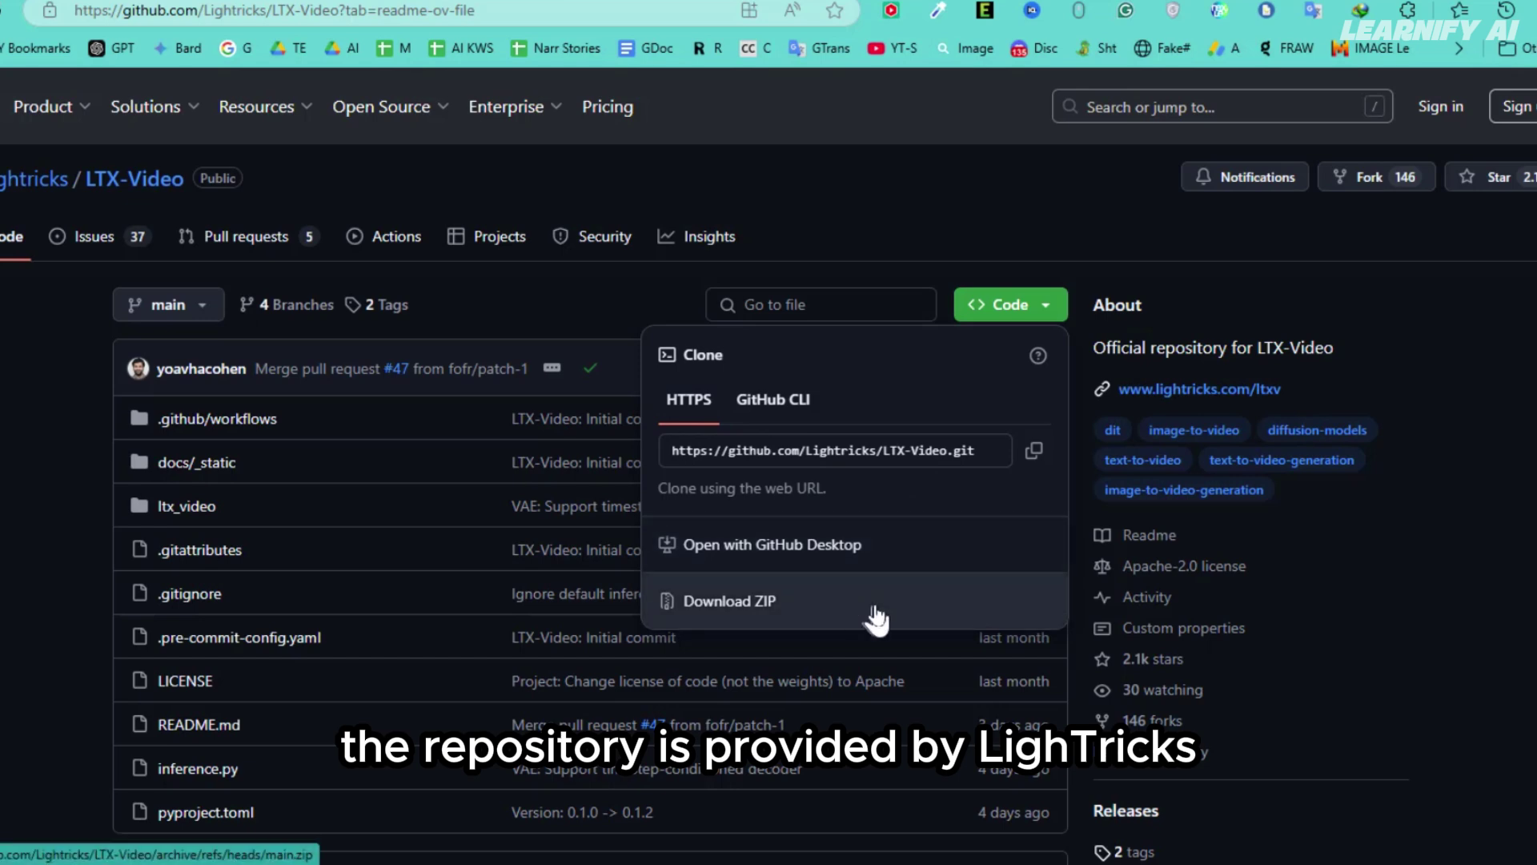
click(1173, 260)
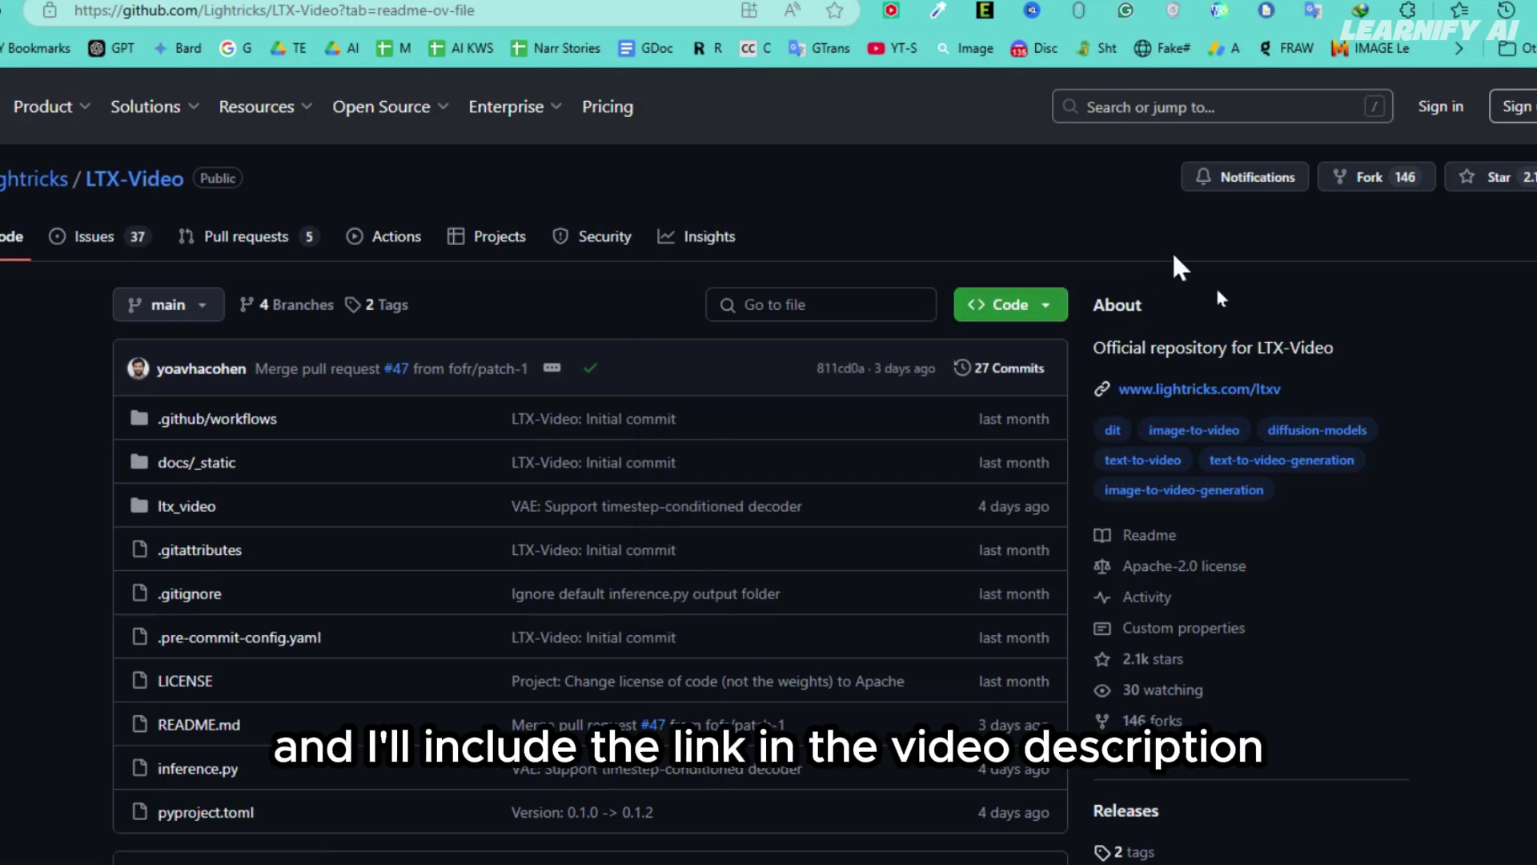
- Highlight the Introduction paragraph text about real-time video generation
scroll(1341, 600, down, 7)
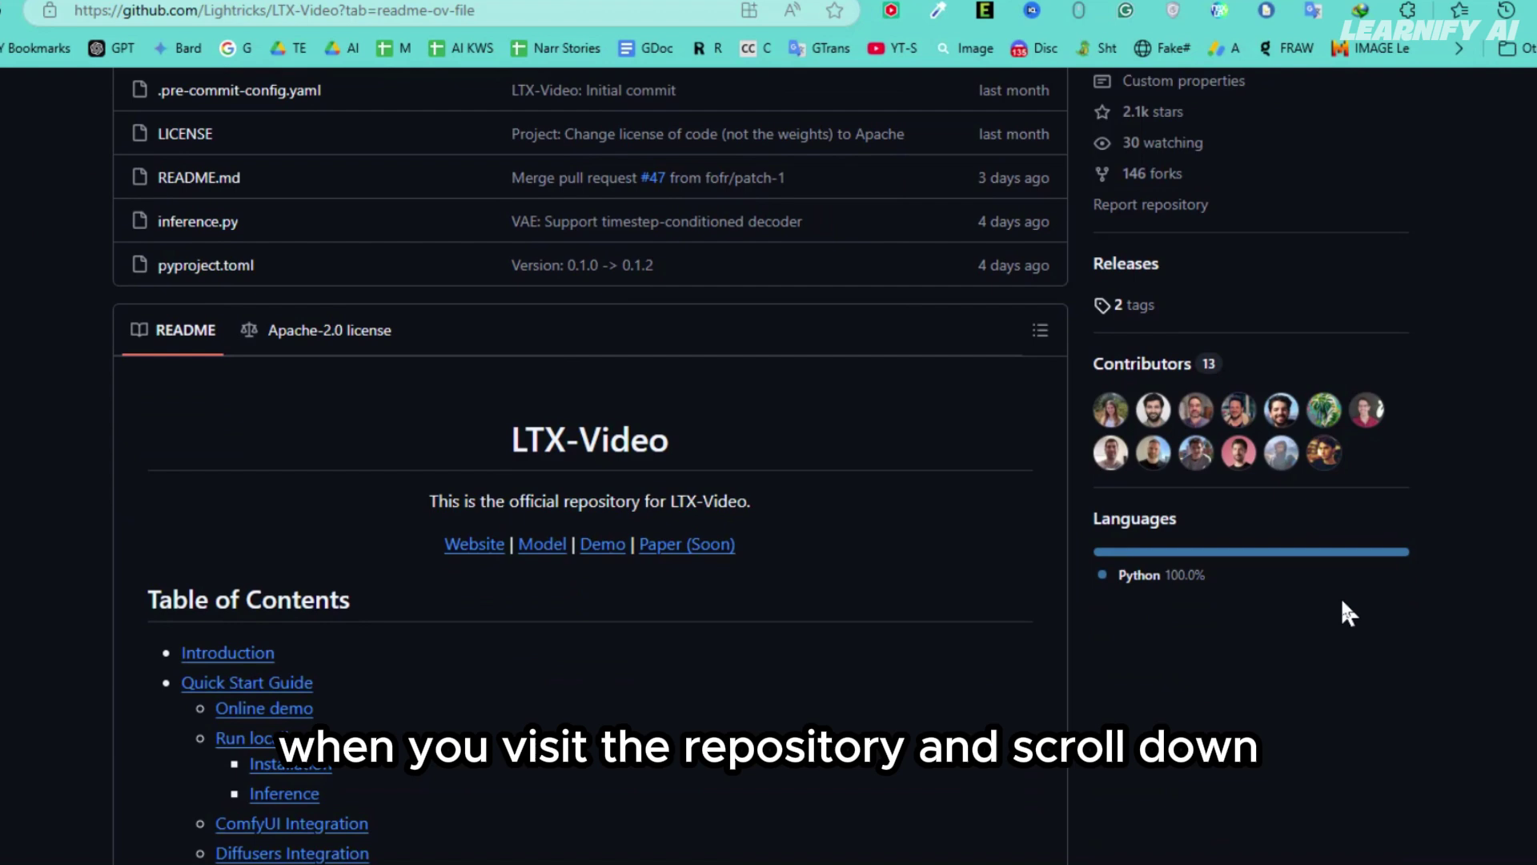
scroll(1343, 602, down, 4)
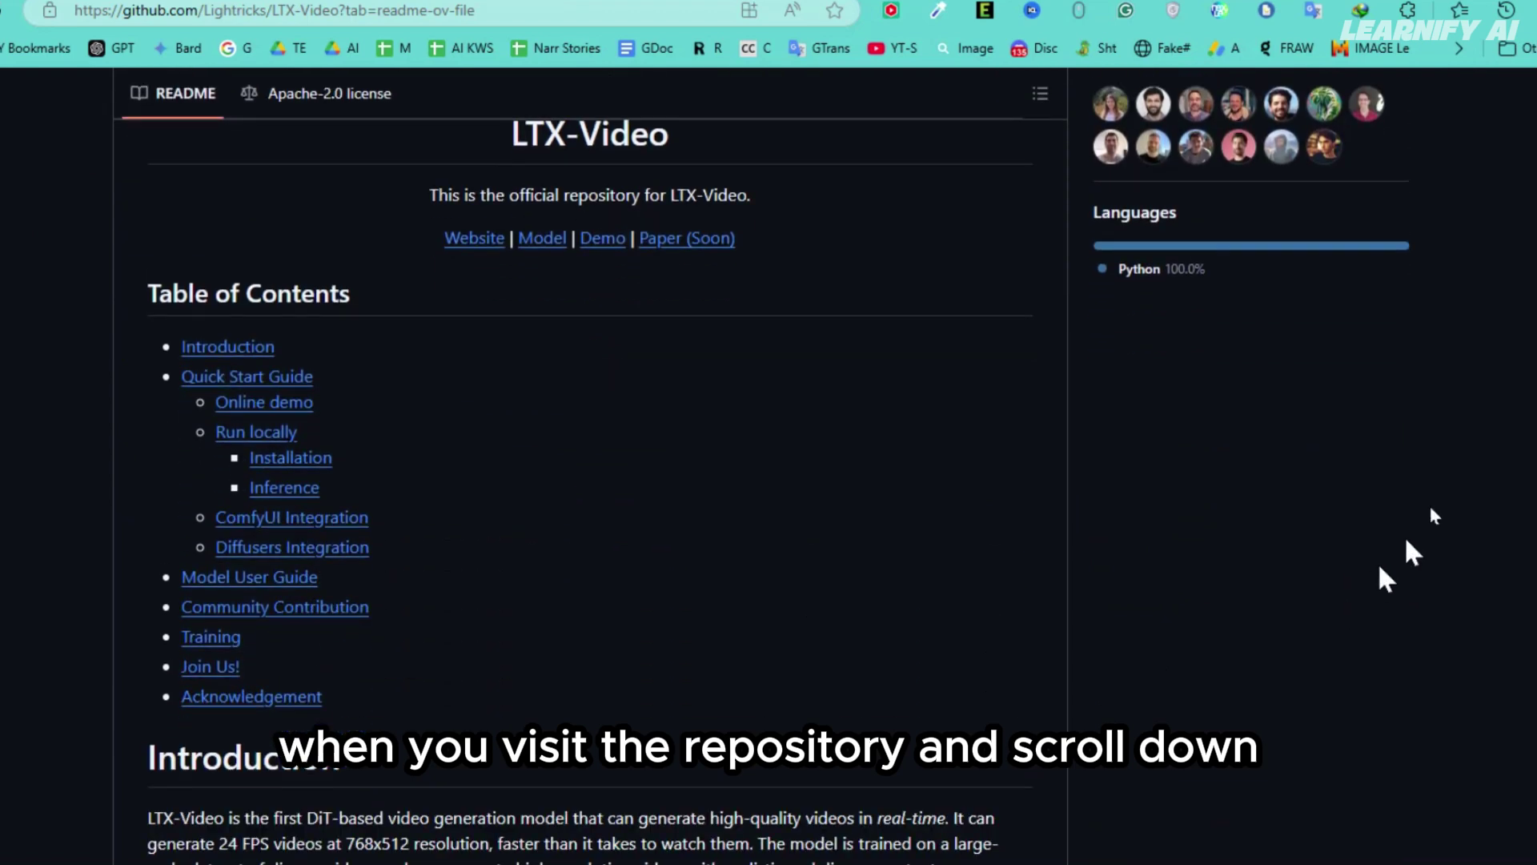
scroll(769, 464, up, 1)
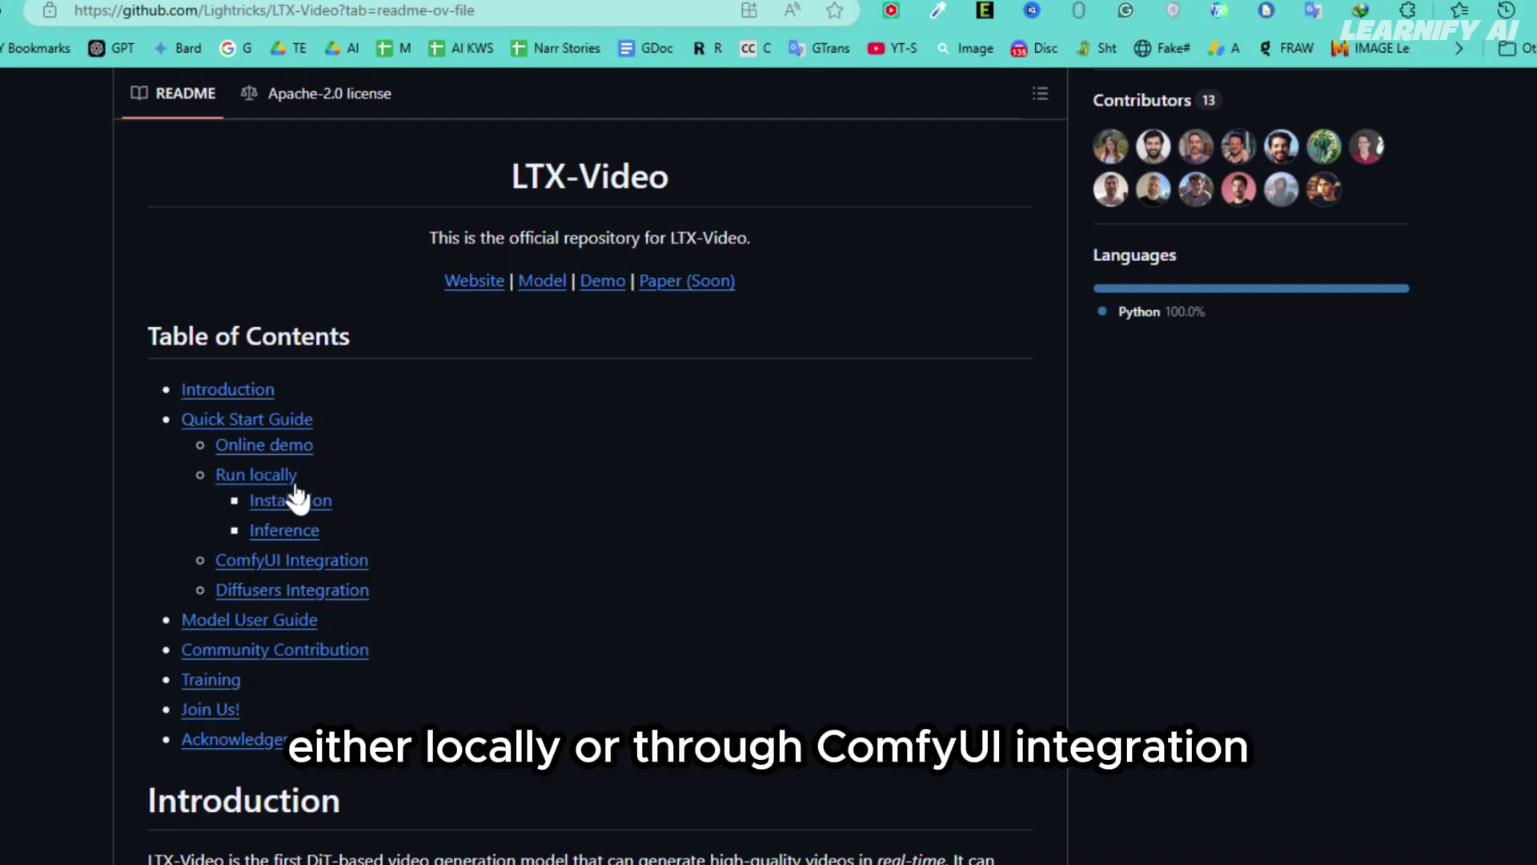
scroll(1095, 352, down, 8)
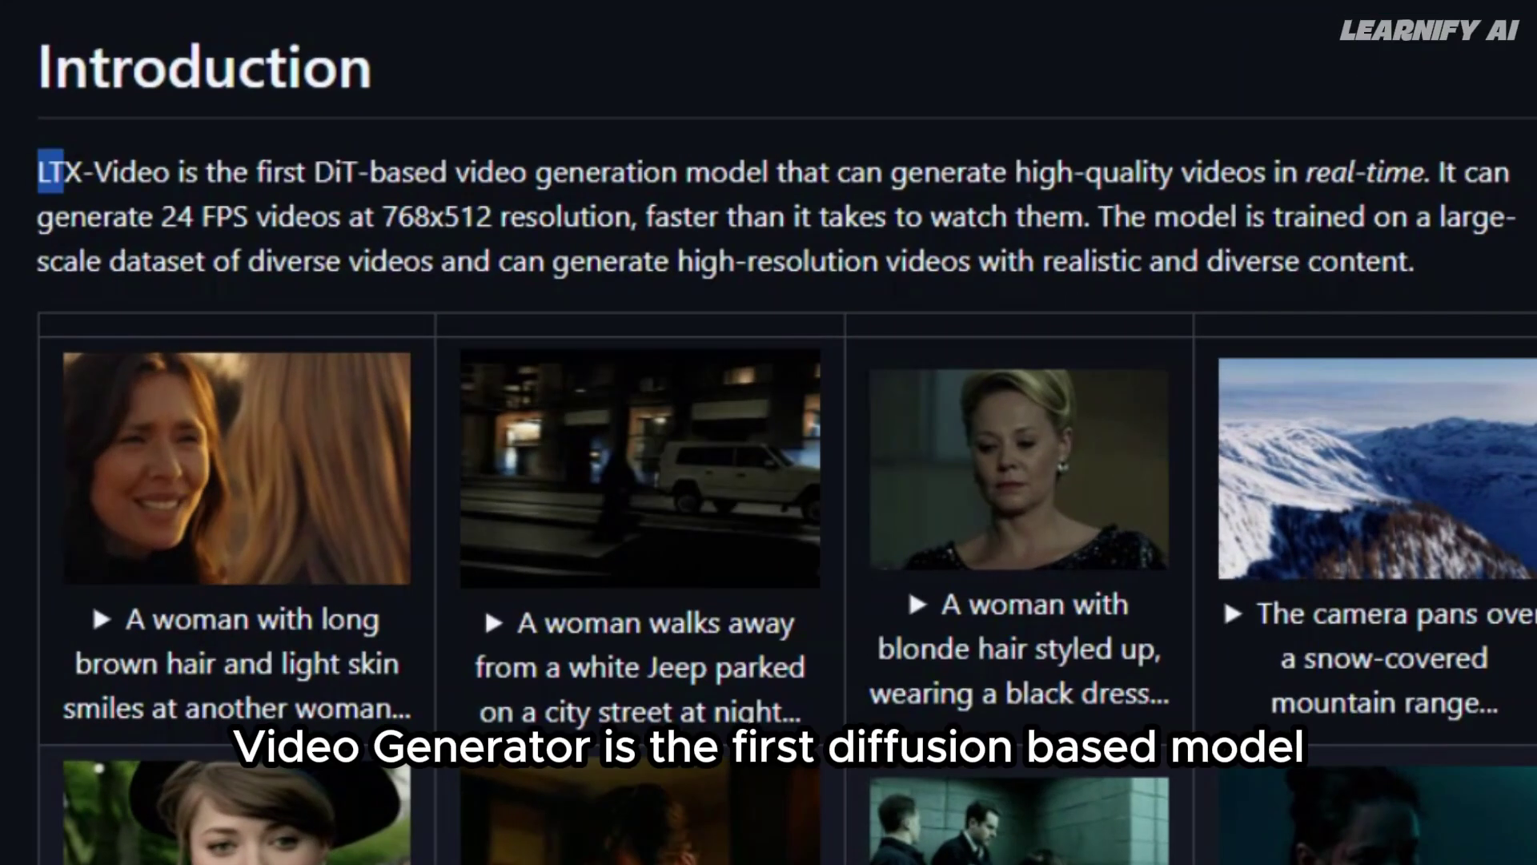
drag(62, 172, 1430, 171)
drag(38, 216, 1136, 218)
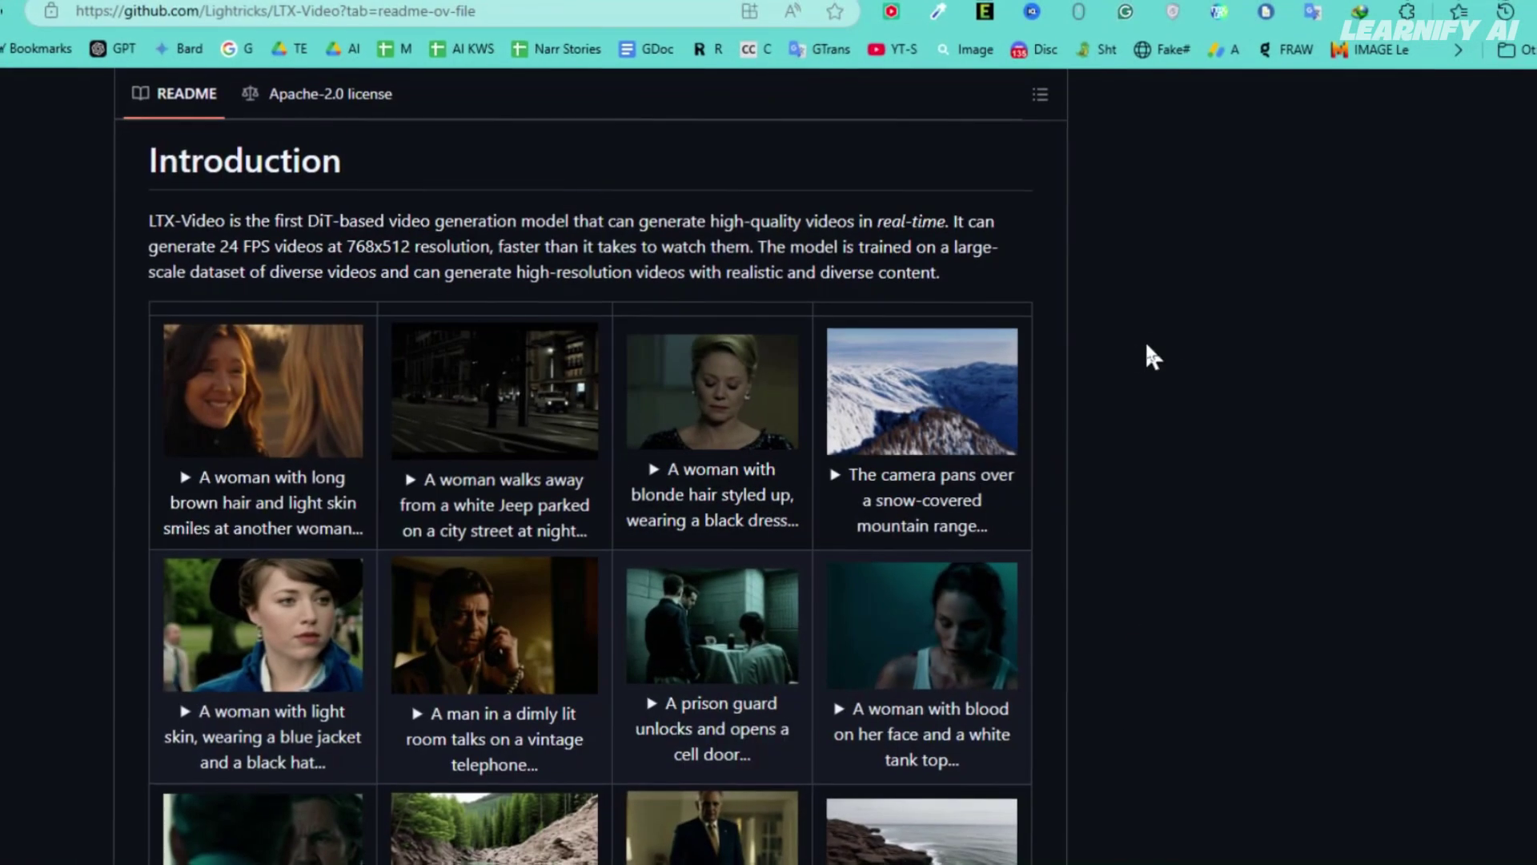
- Expand the prison guard example's caption in the table to reveal its full prompt
scroll(1148, 345, down, 1)
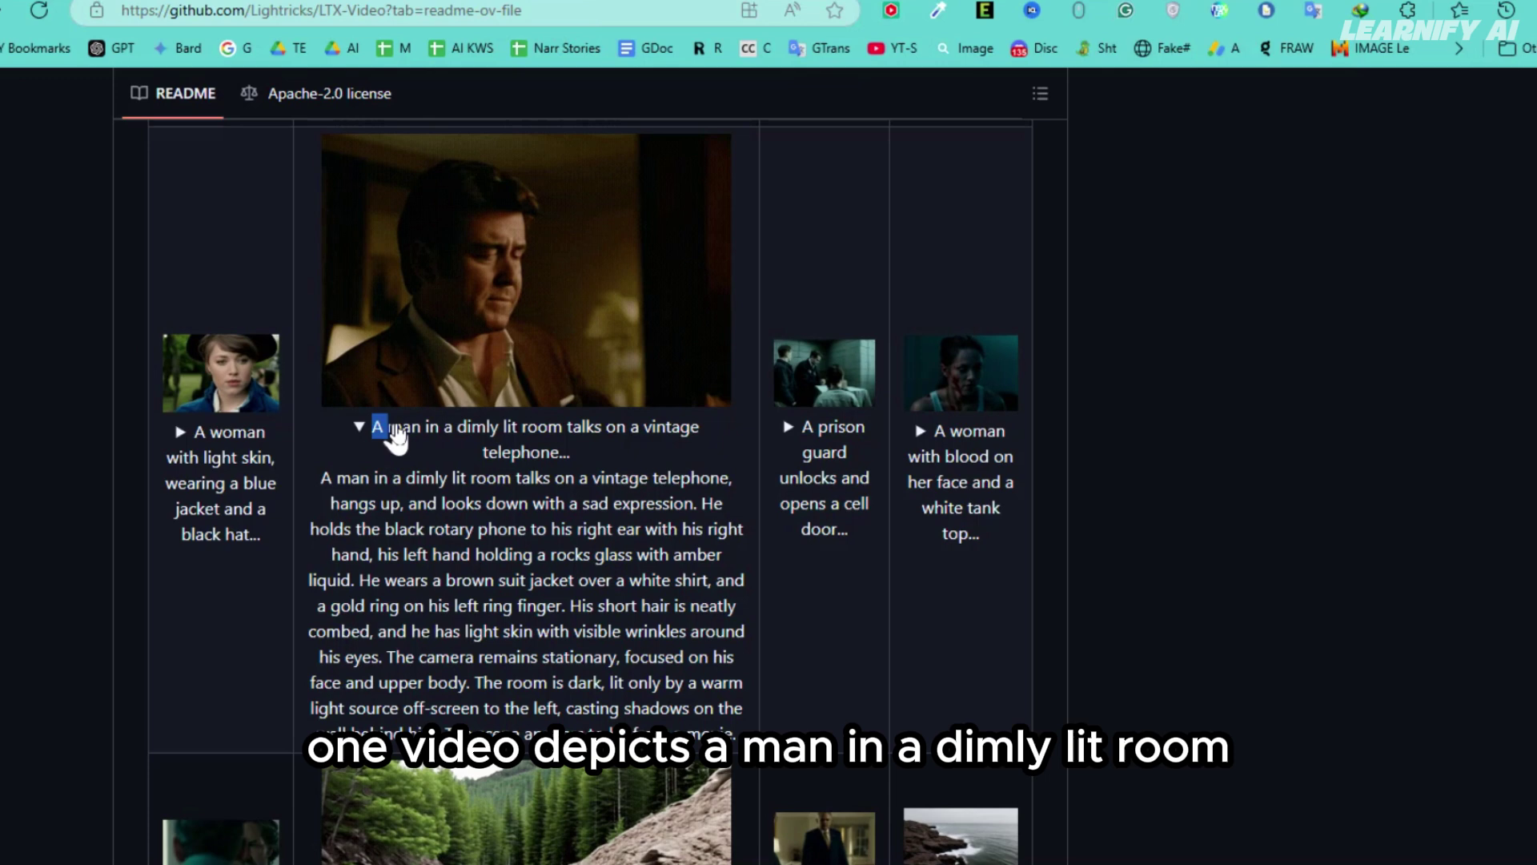
scroll(576, 454, down, 1)
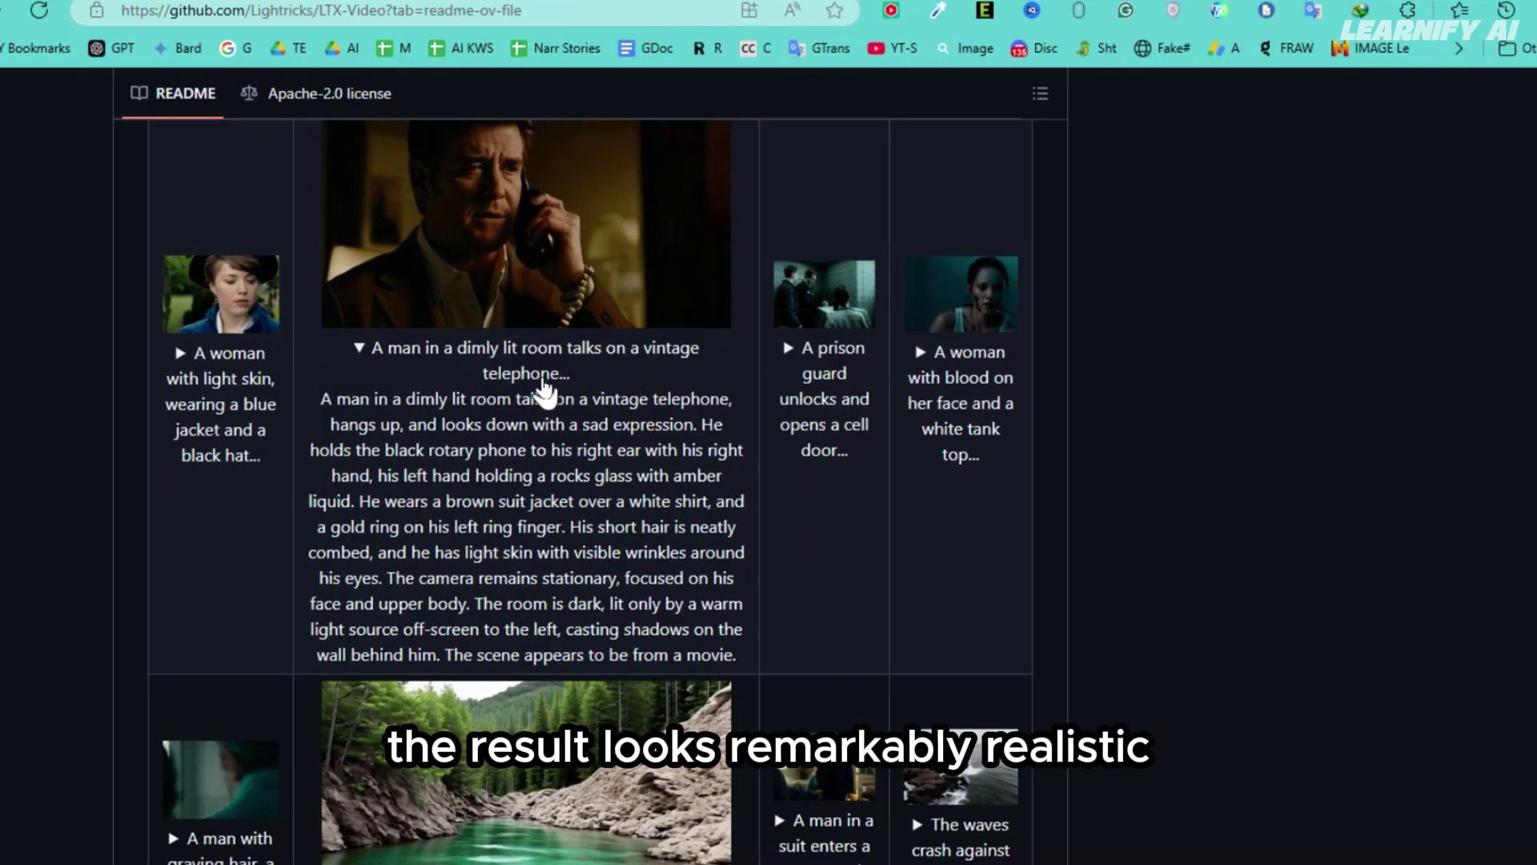
scroll(603, 392, up, 1)
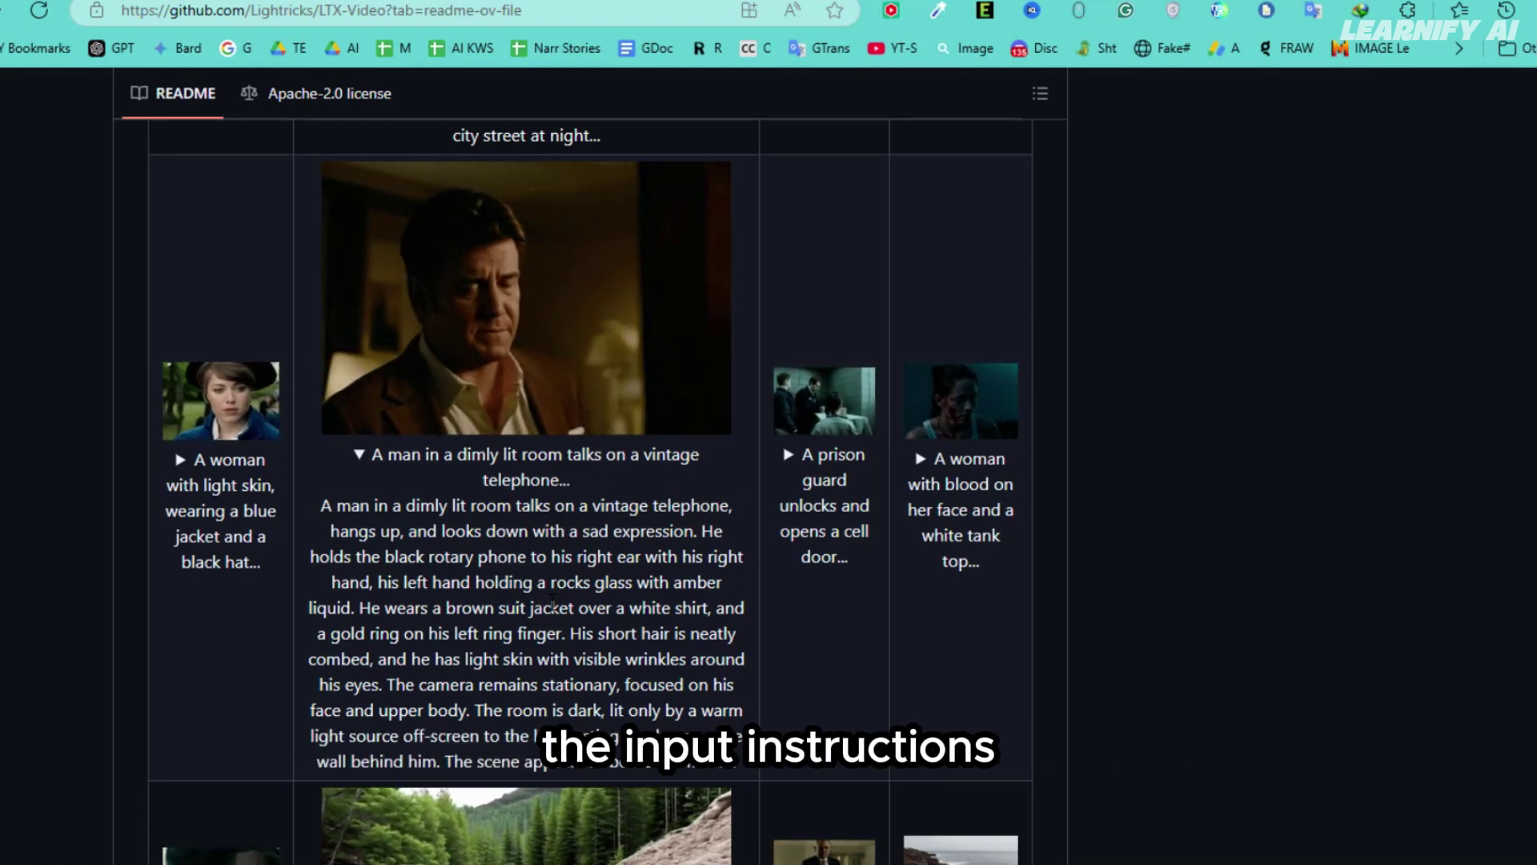
click(787, 383)
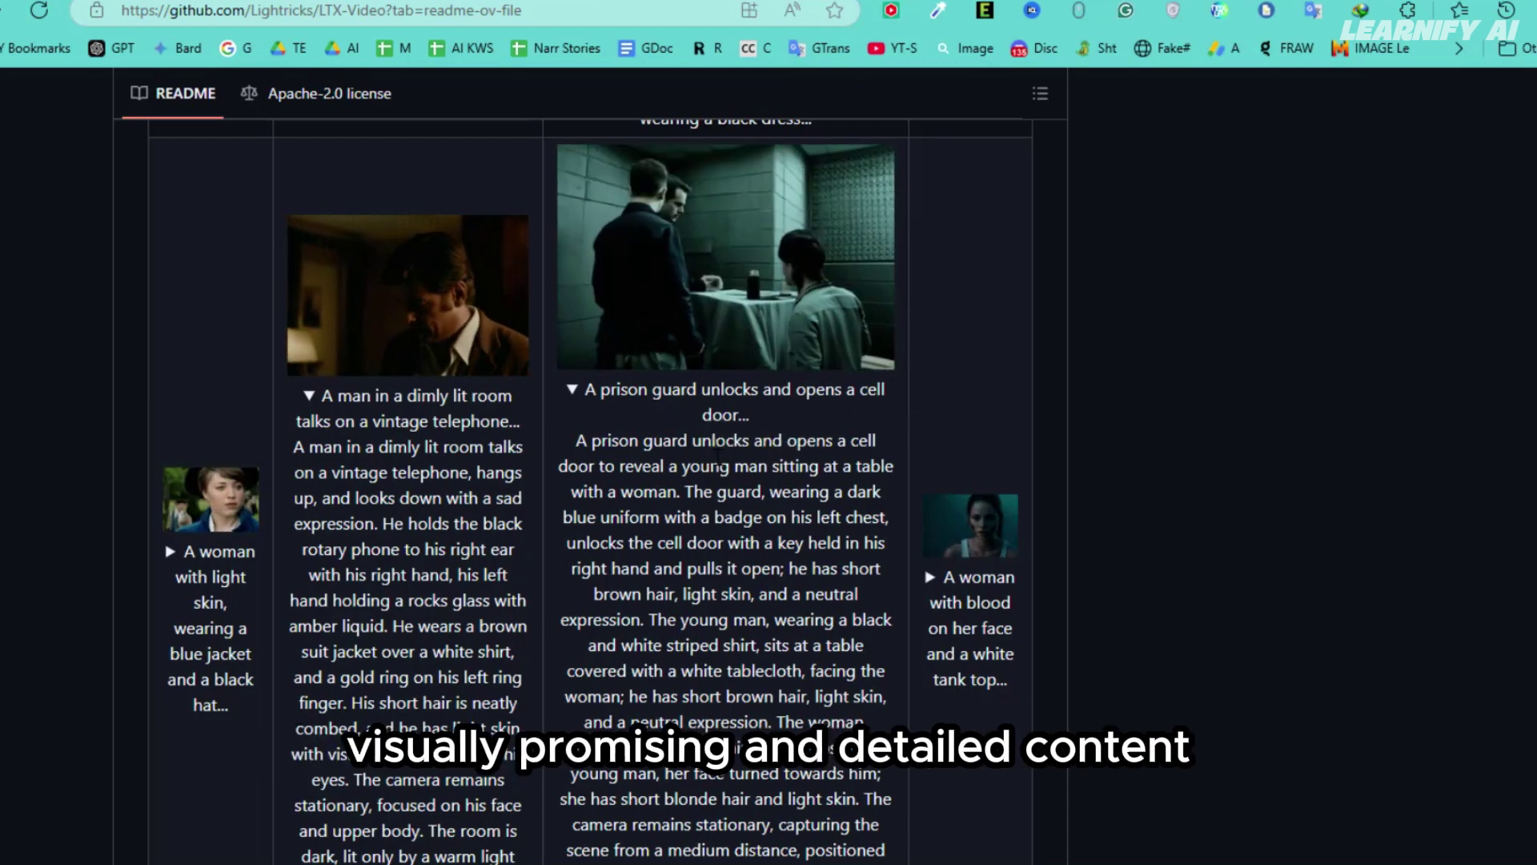
- Expand the man-in-a-suit, turquoise river, man-at-the-window and two police officers example captions
scroll(717, 454, down, 9)
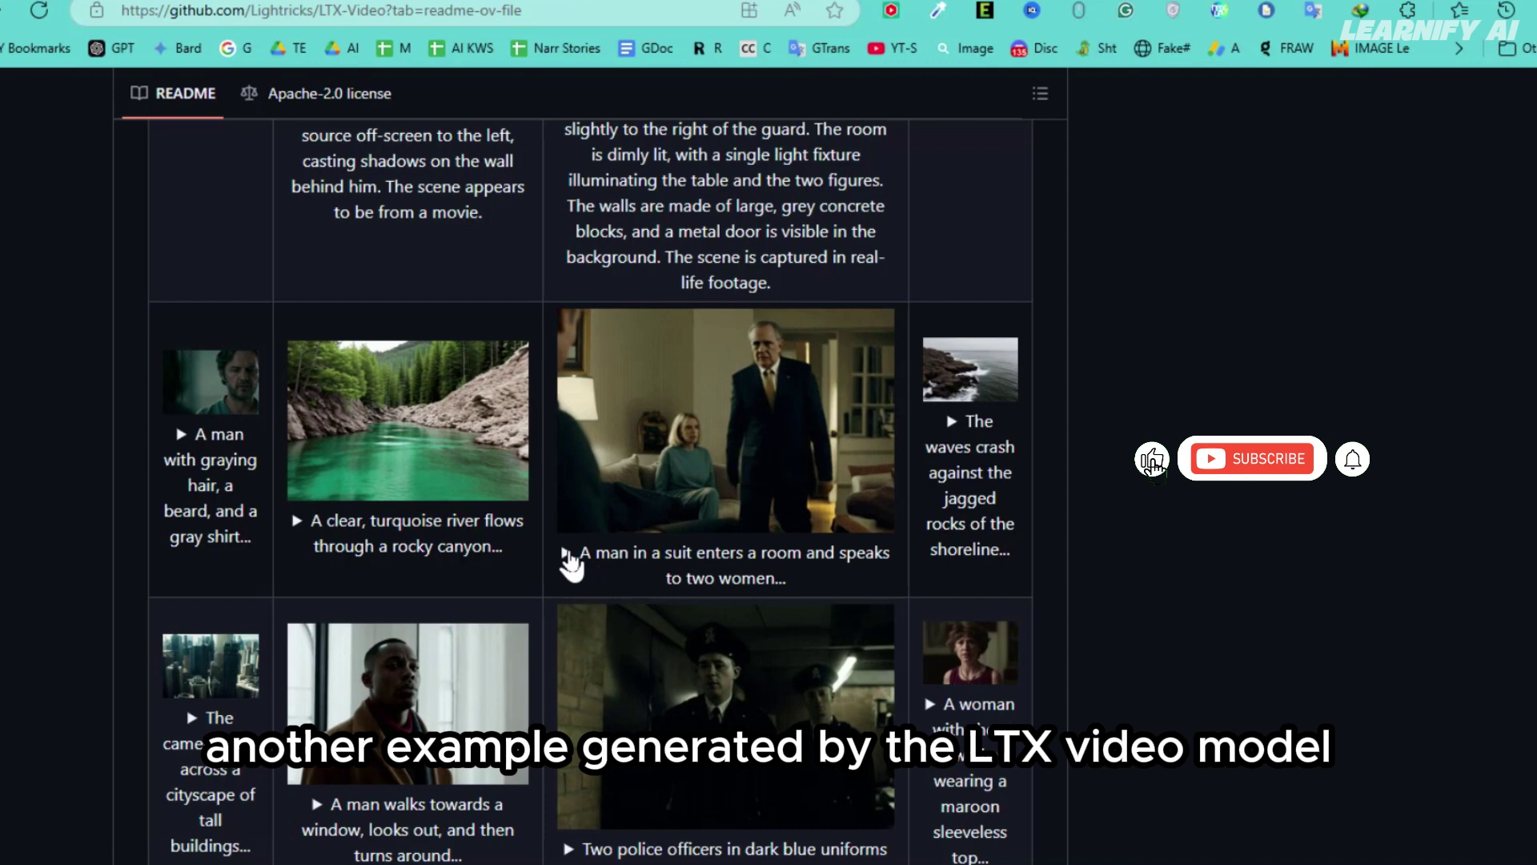
click(573, 555)
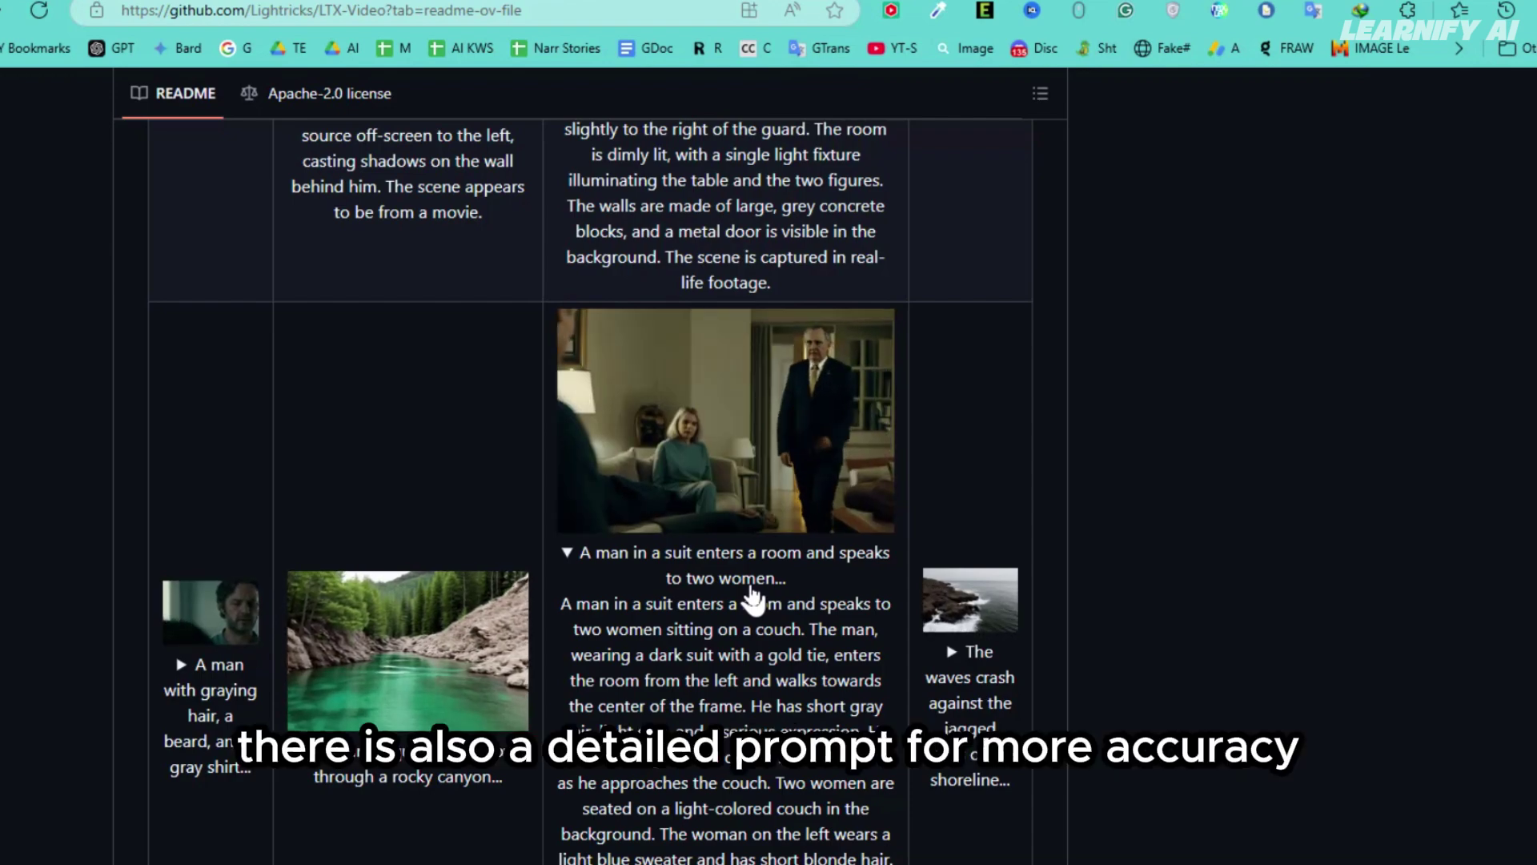
scroll(753, 596, down, 3)
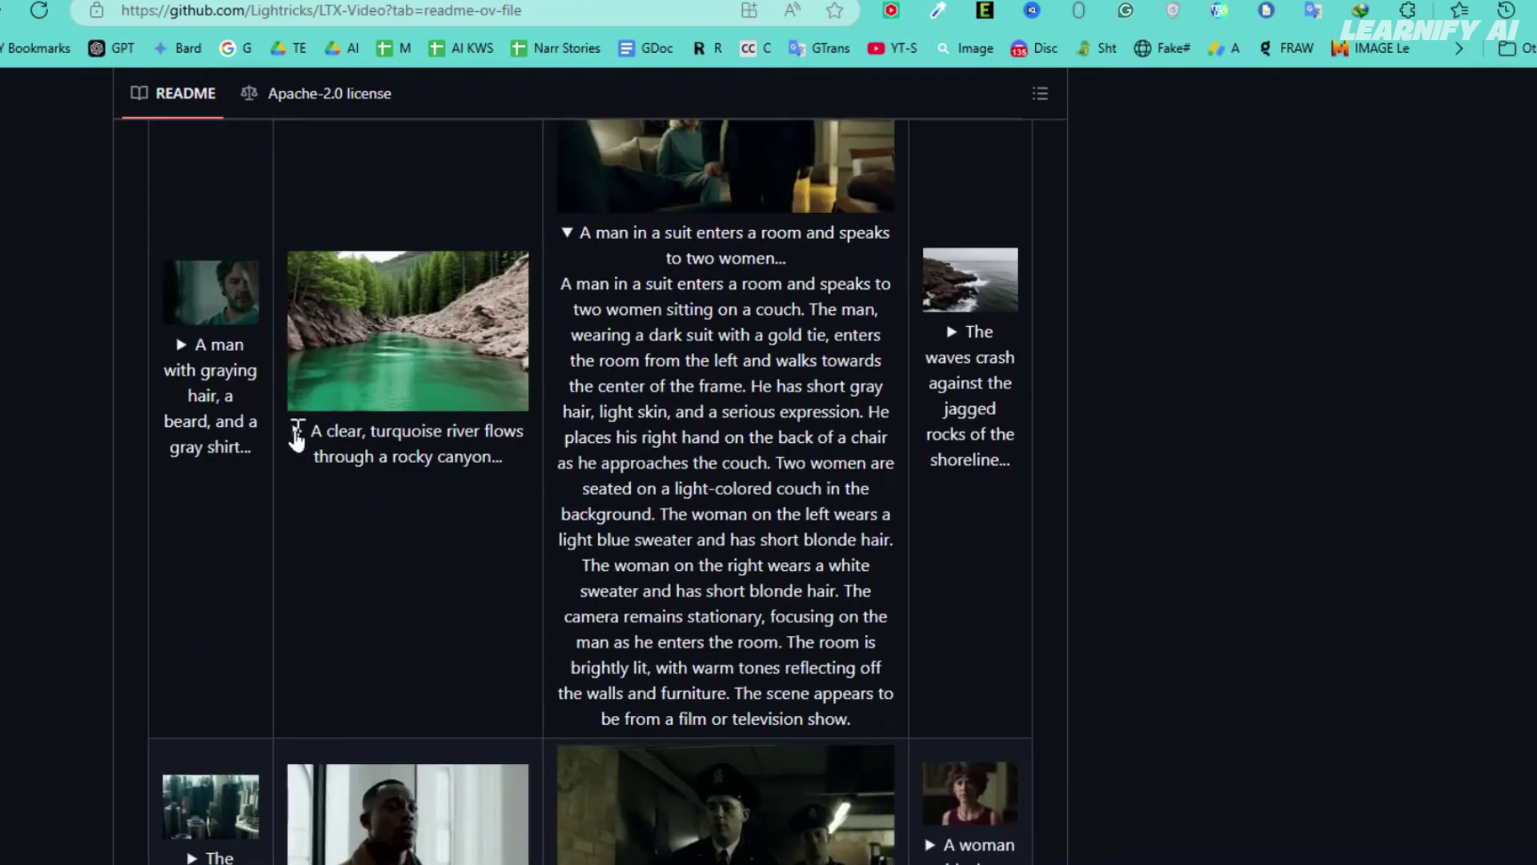
click(305, 432)
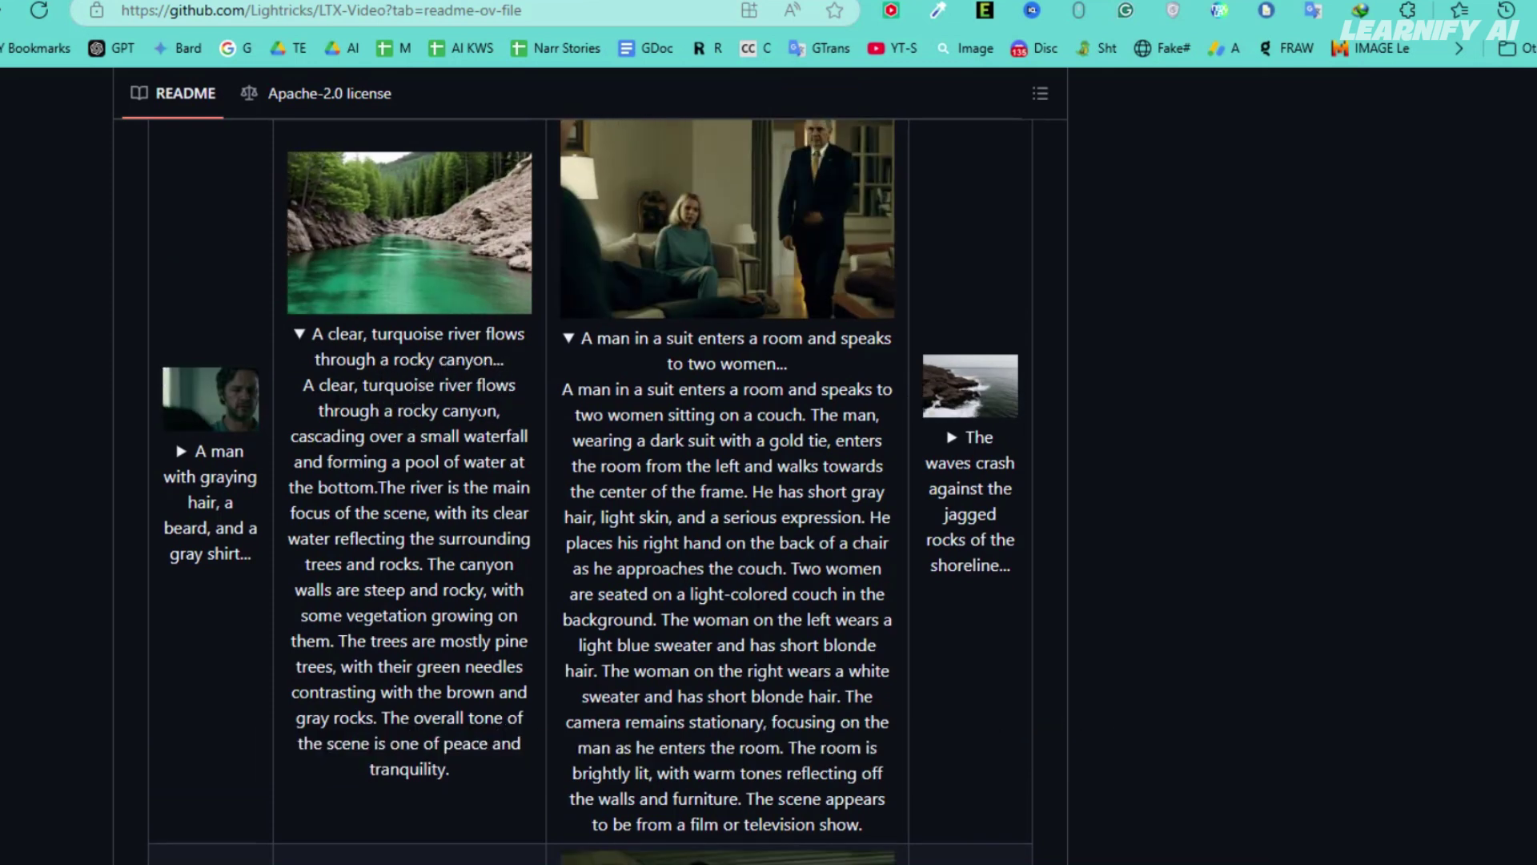
scroll(360, 590, down, 6)
click(320, 633)
scroll(319, 635, down, 1)
scroll(319, 635, down, 1)
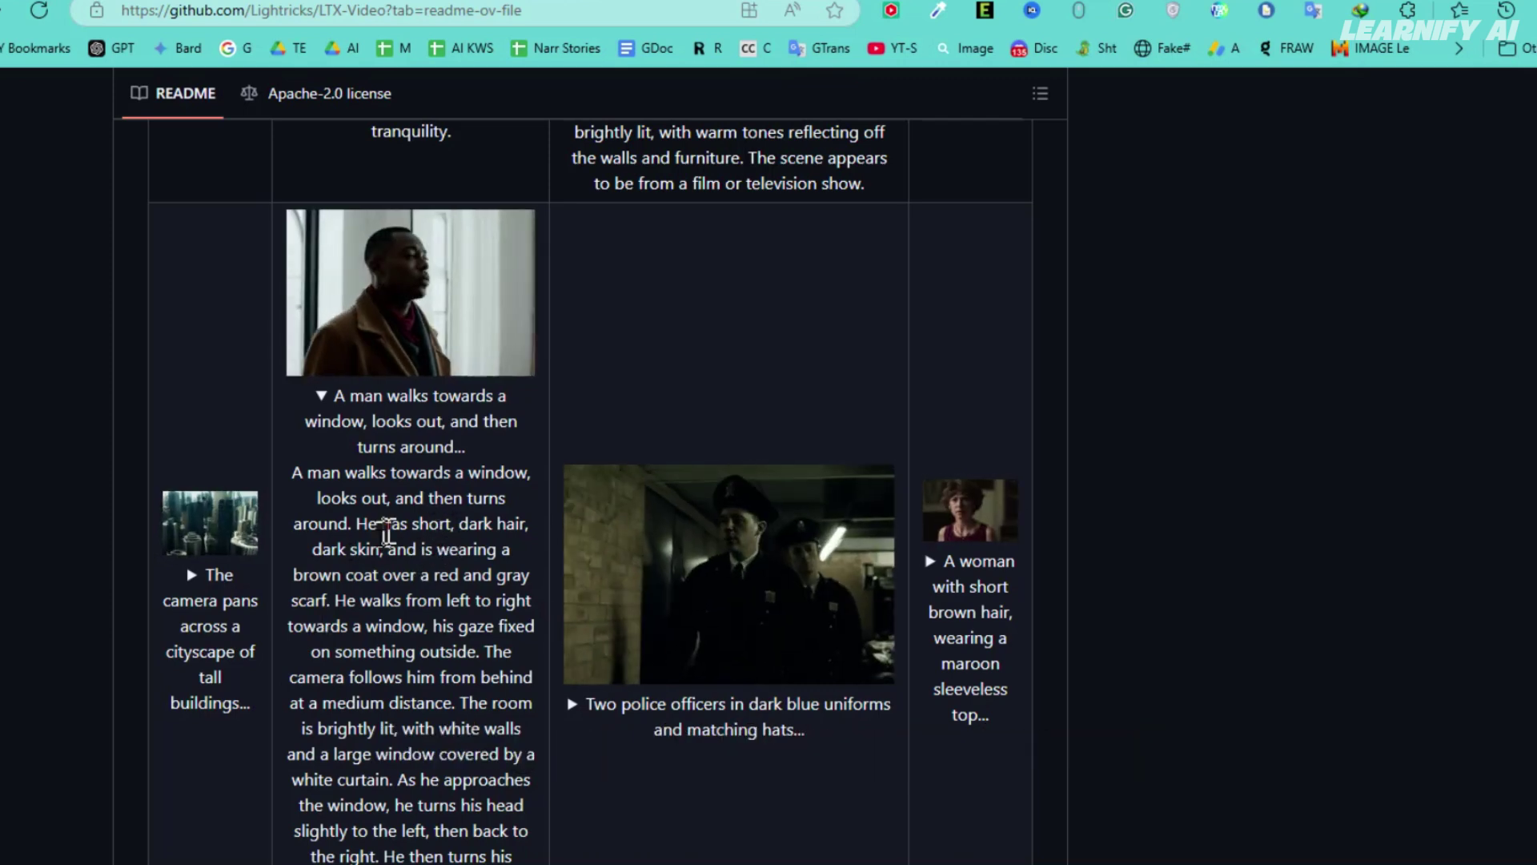
click(573, 704)
scroll(602, 538, down, 1)
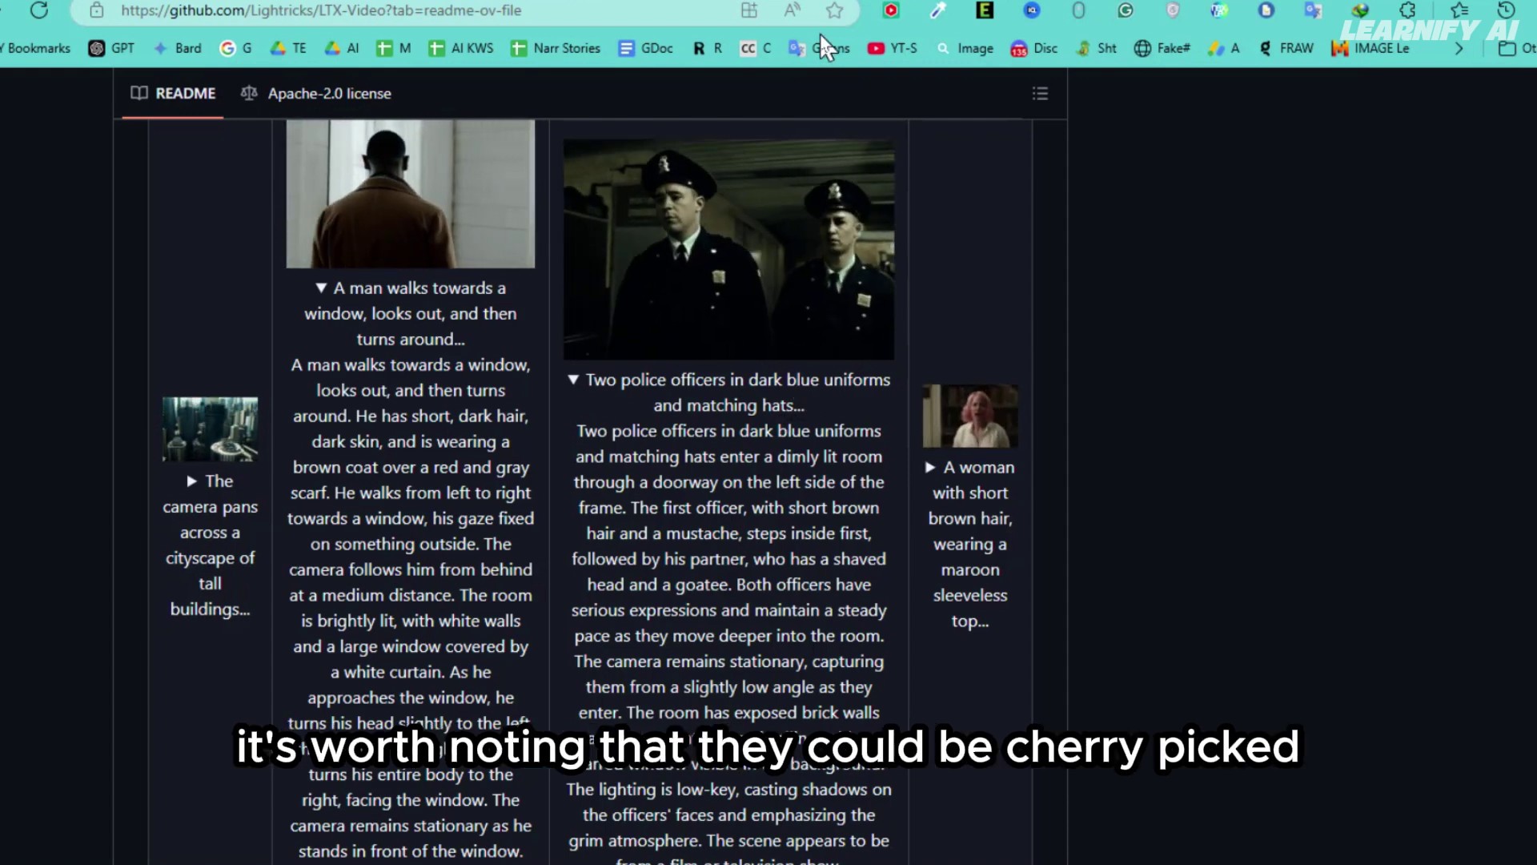
scroll(651, 429, down, 7)
- In the Quick Start Guide, open the HF Playground link in a new tab from its context menu
scroll(645, 437, up, 1)
scroll(645, 437, down, 4)
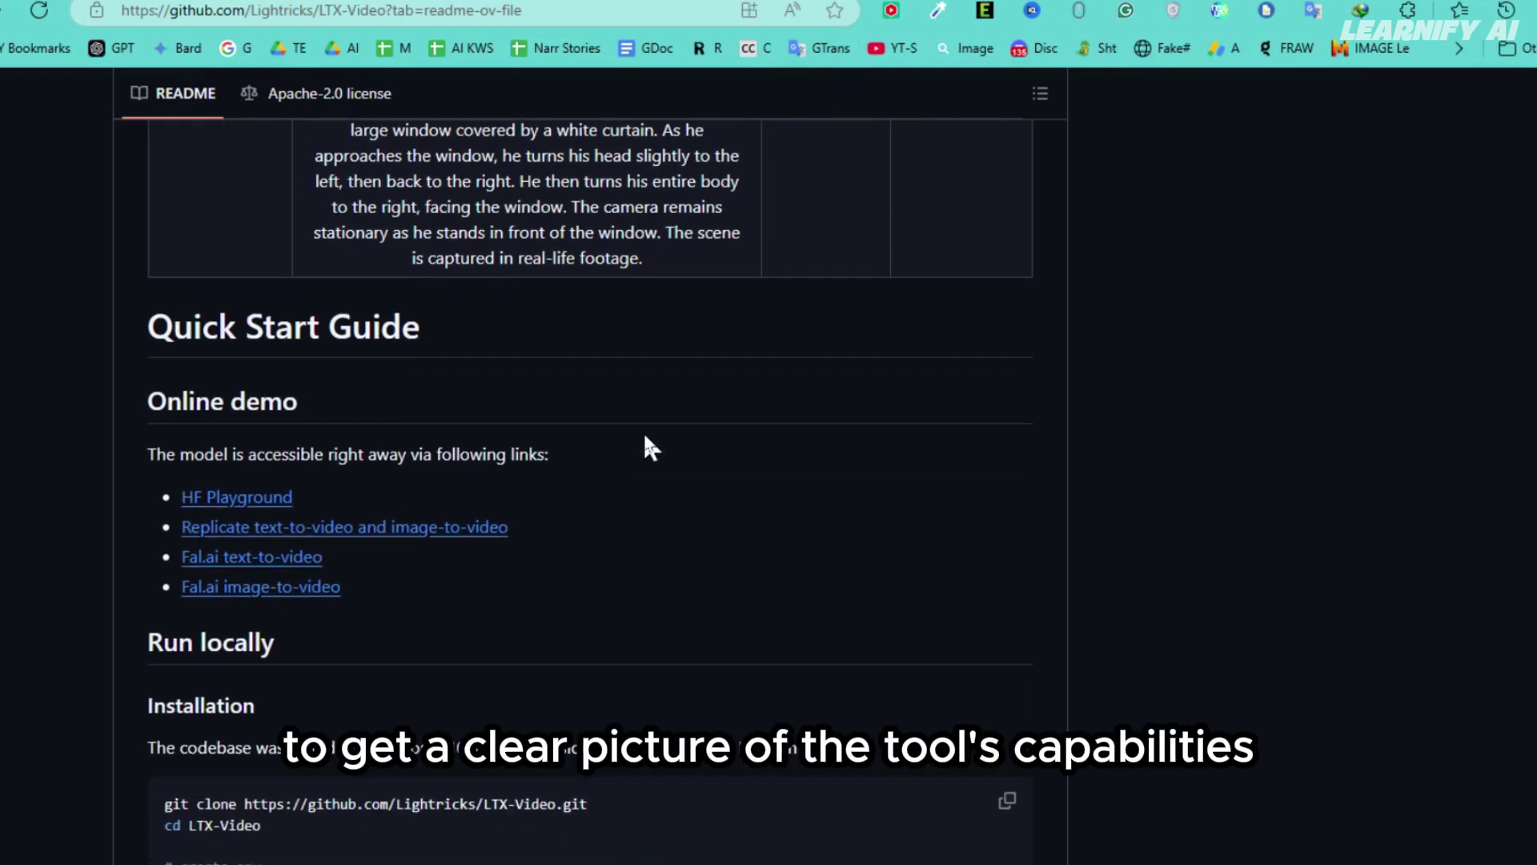
scroll(642, 438, up, 1)
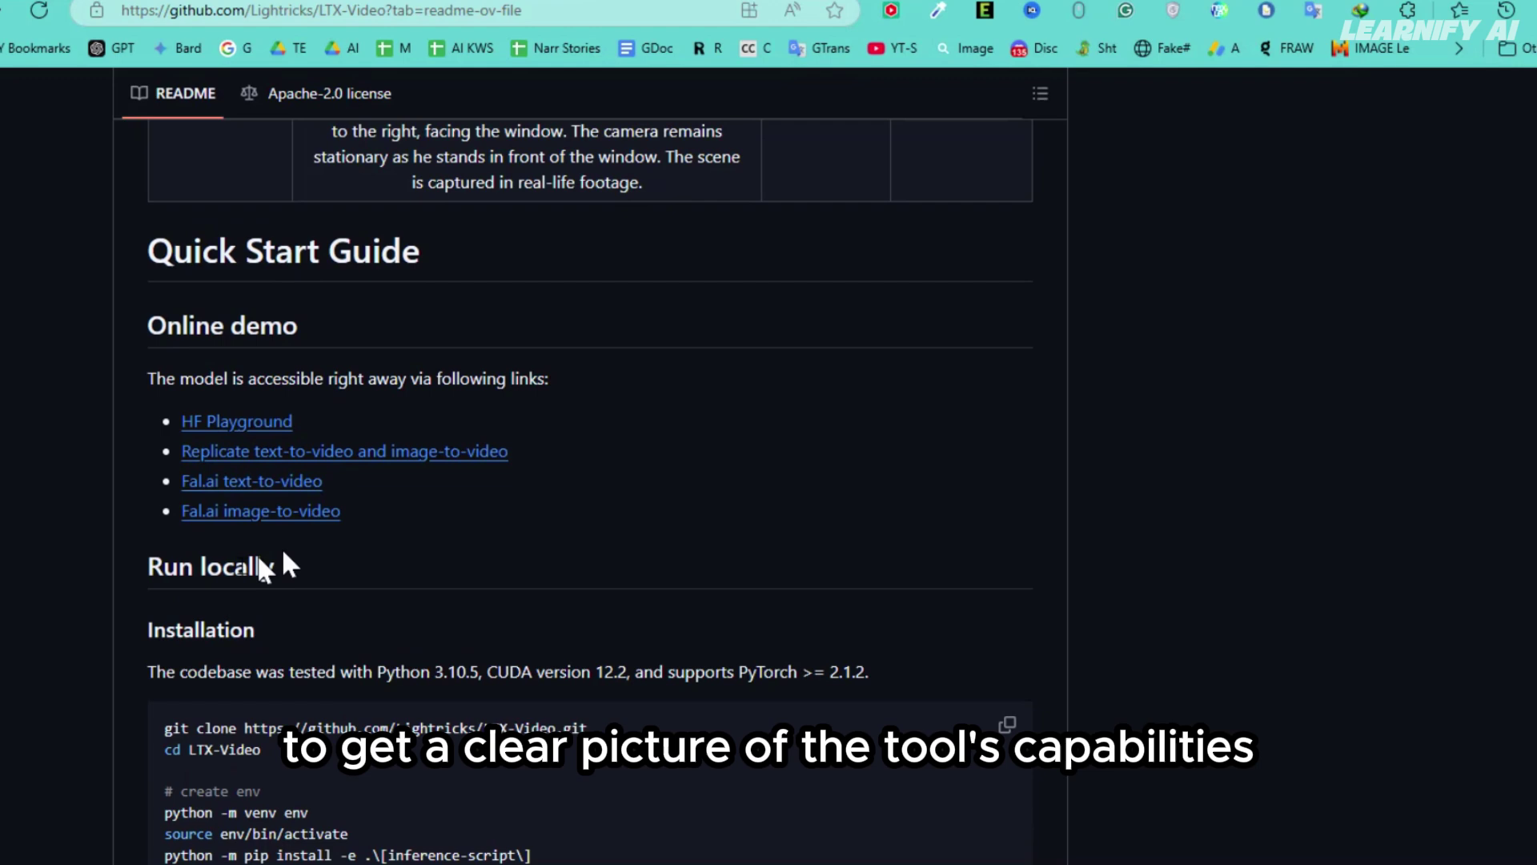
scroll(599, 575, down, 3)
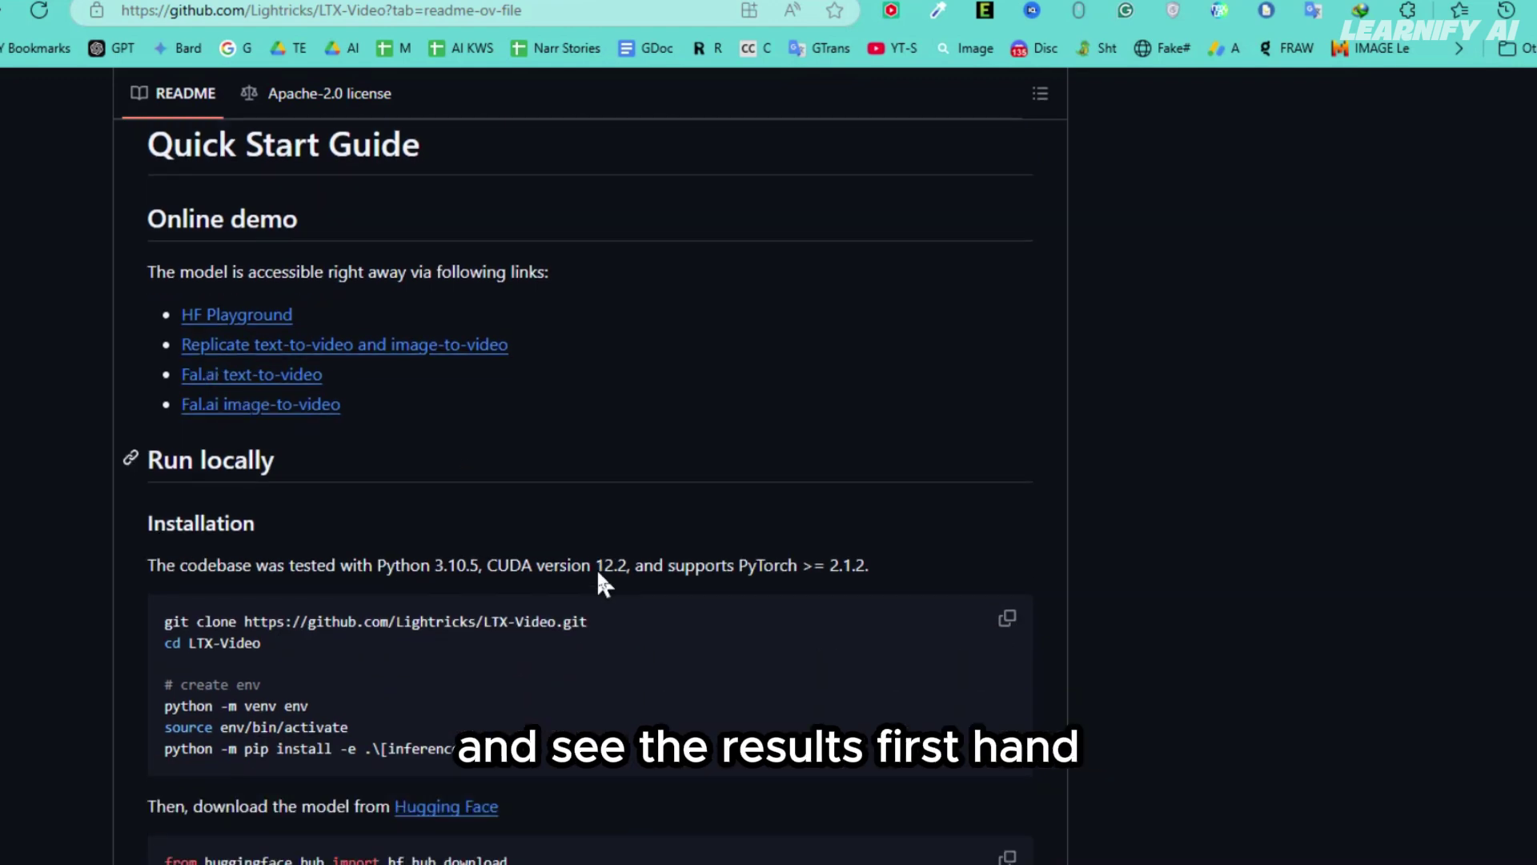
scroll(599, 573, up, 1)
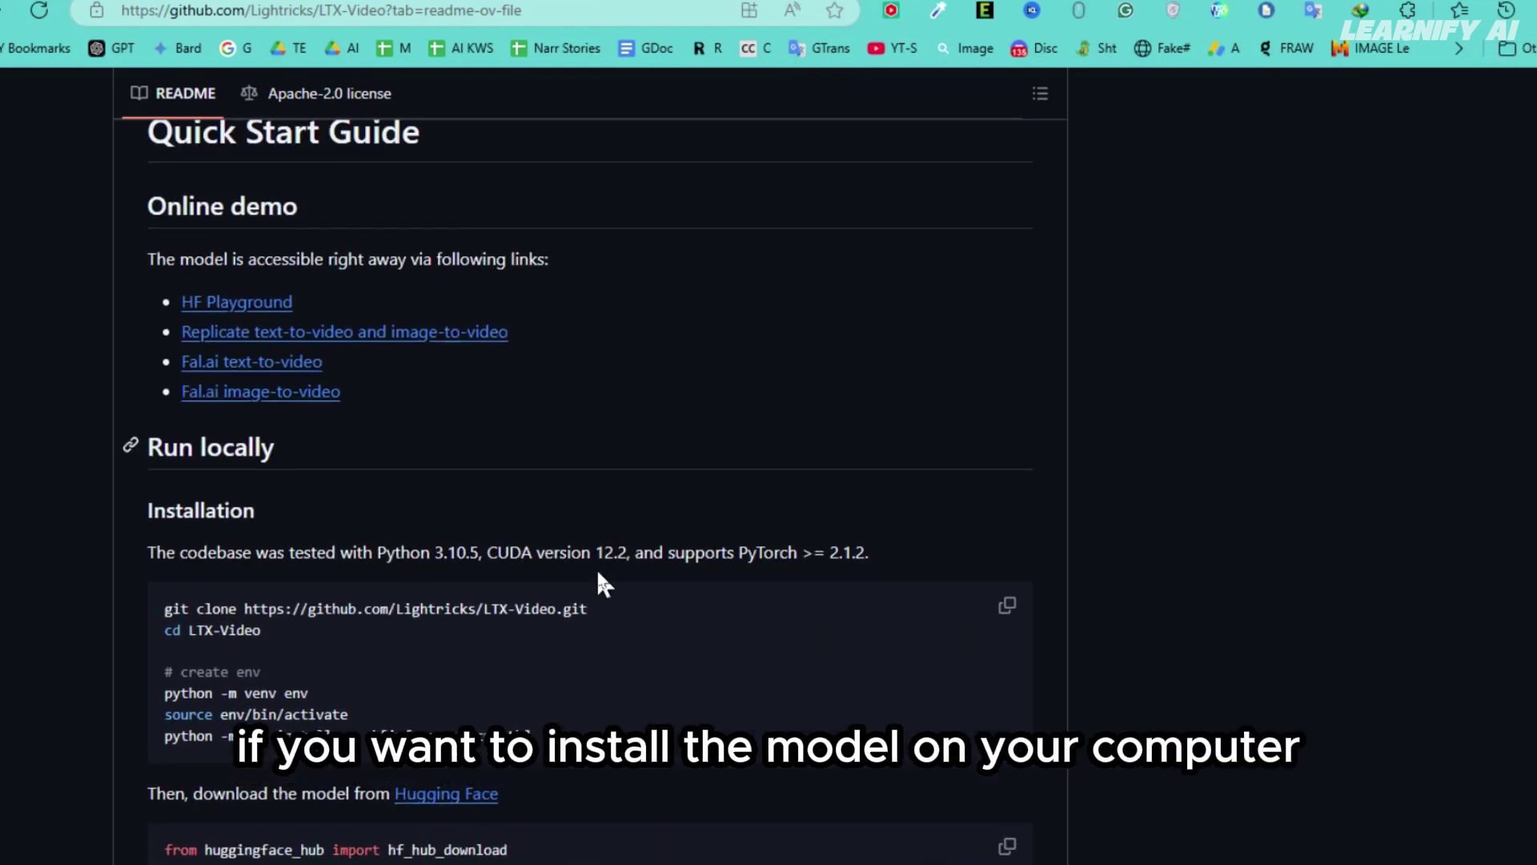
scroll(599, 573, up, 1)
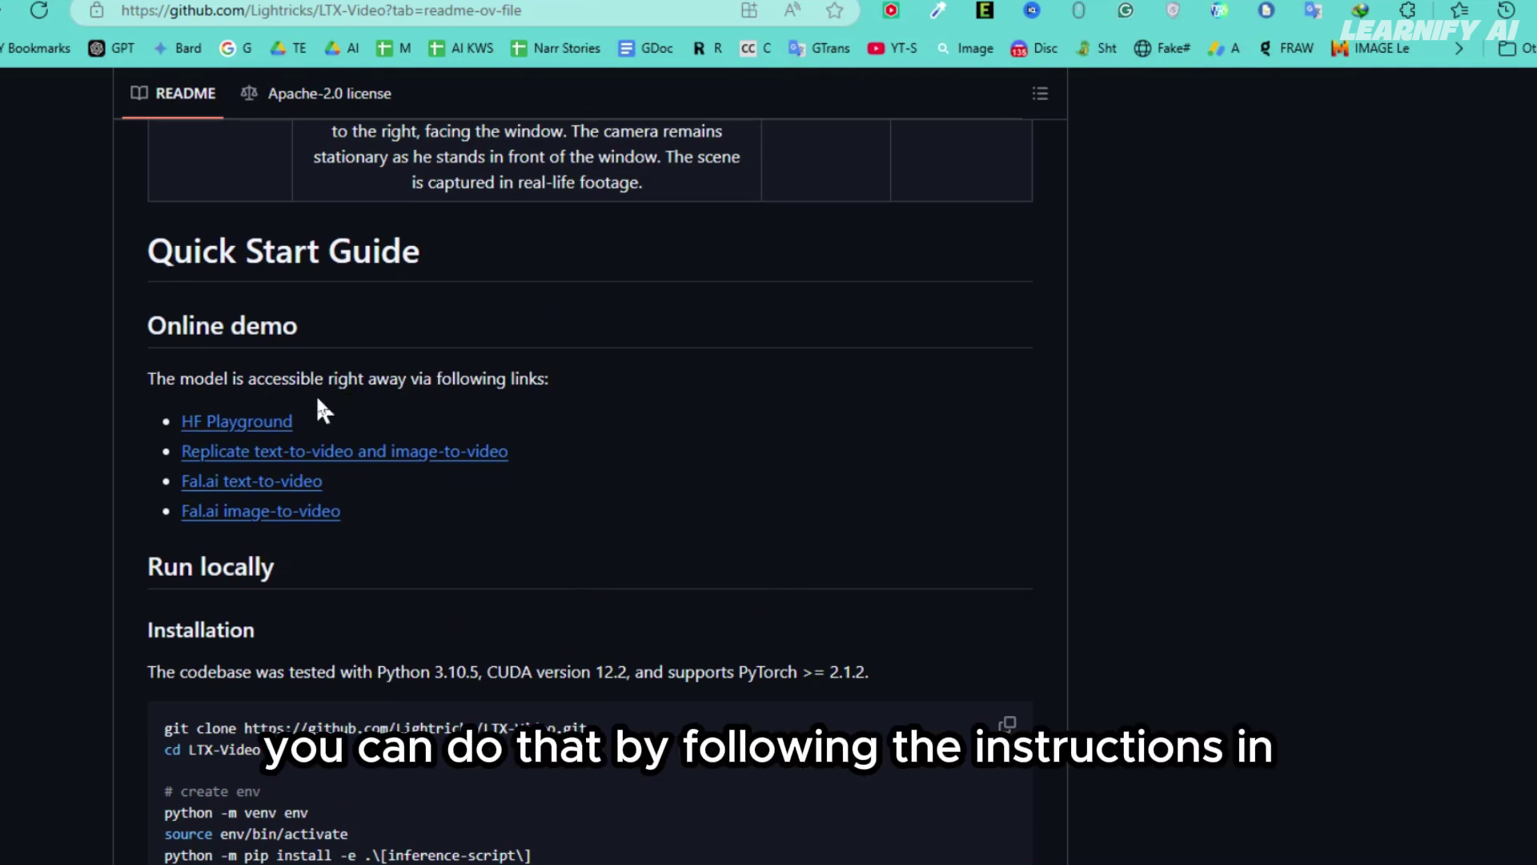
right_click(265, 425)
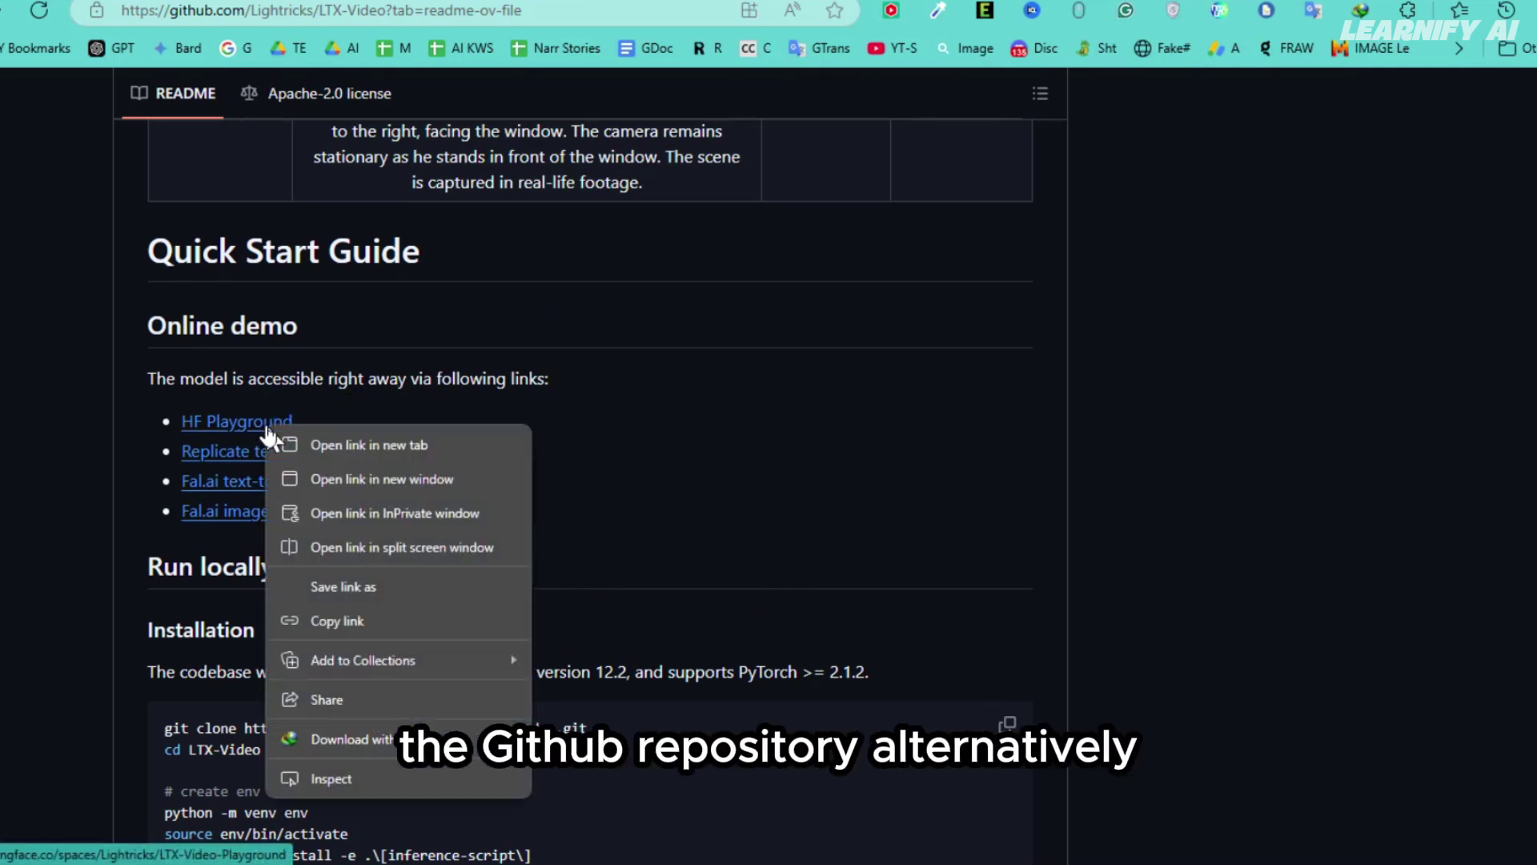
click(295, 444)
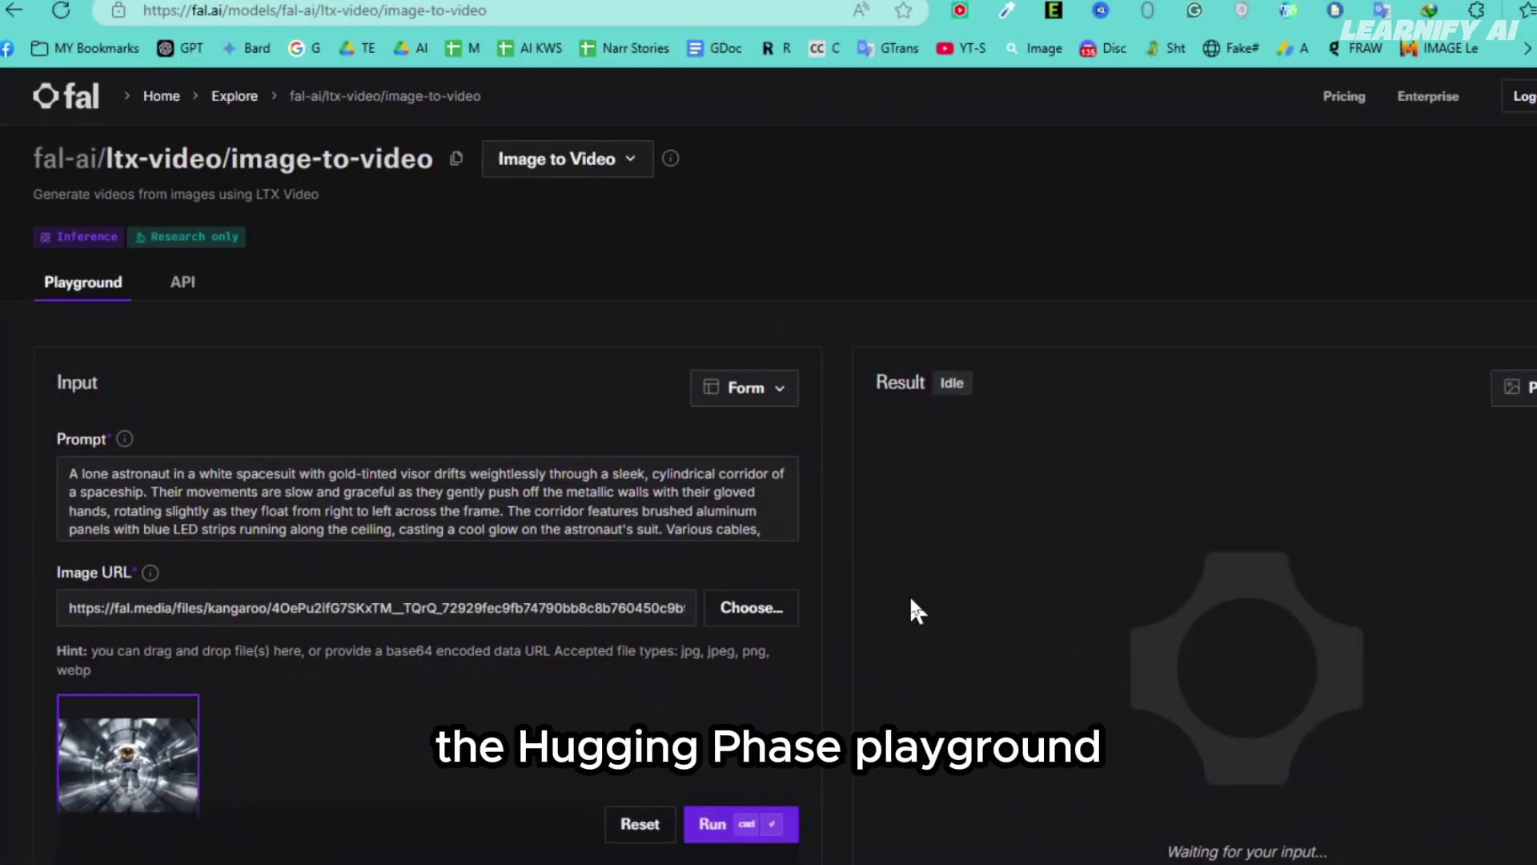
- Scroll up and down through the fal.ai LTX Video image-to-video playground page
scroll(911, 600, down, 1)
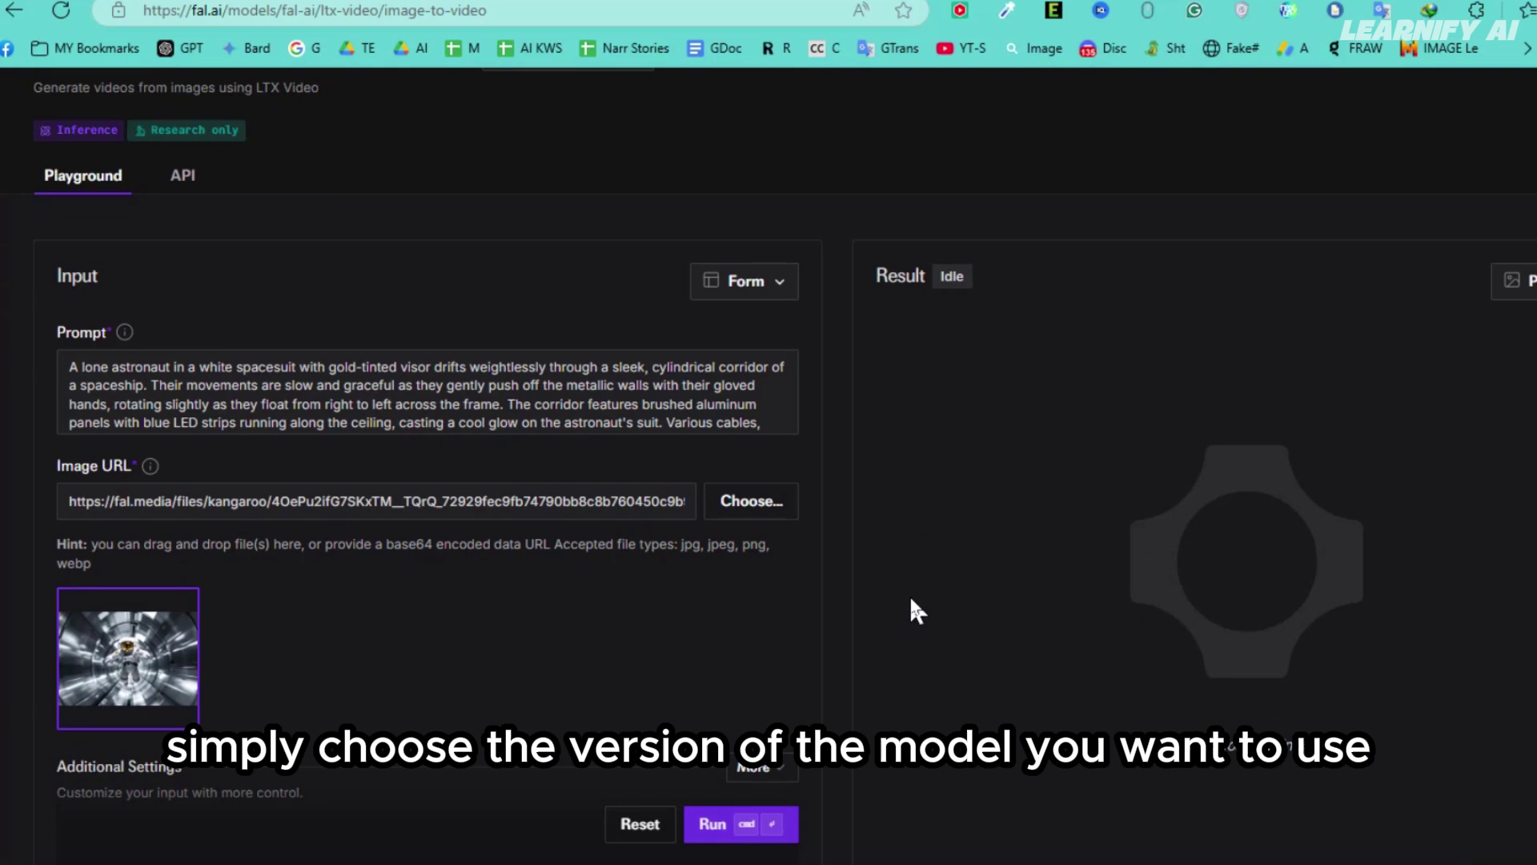
scroll(912, 605, down, 3)
scroll(913, 604, up, 2)
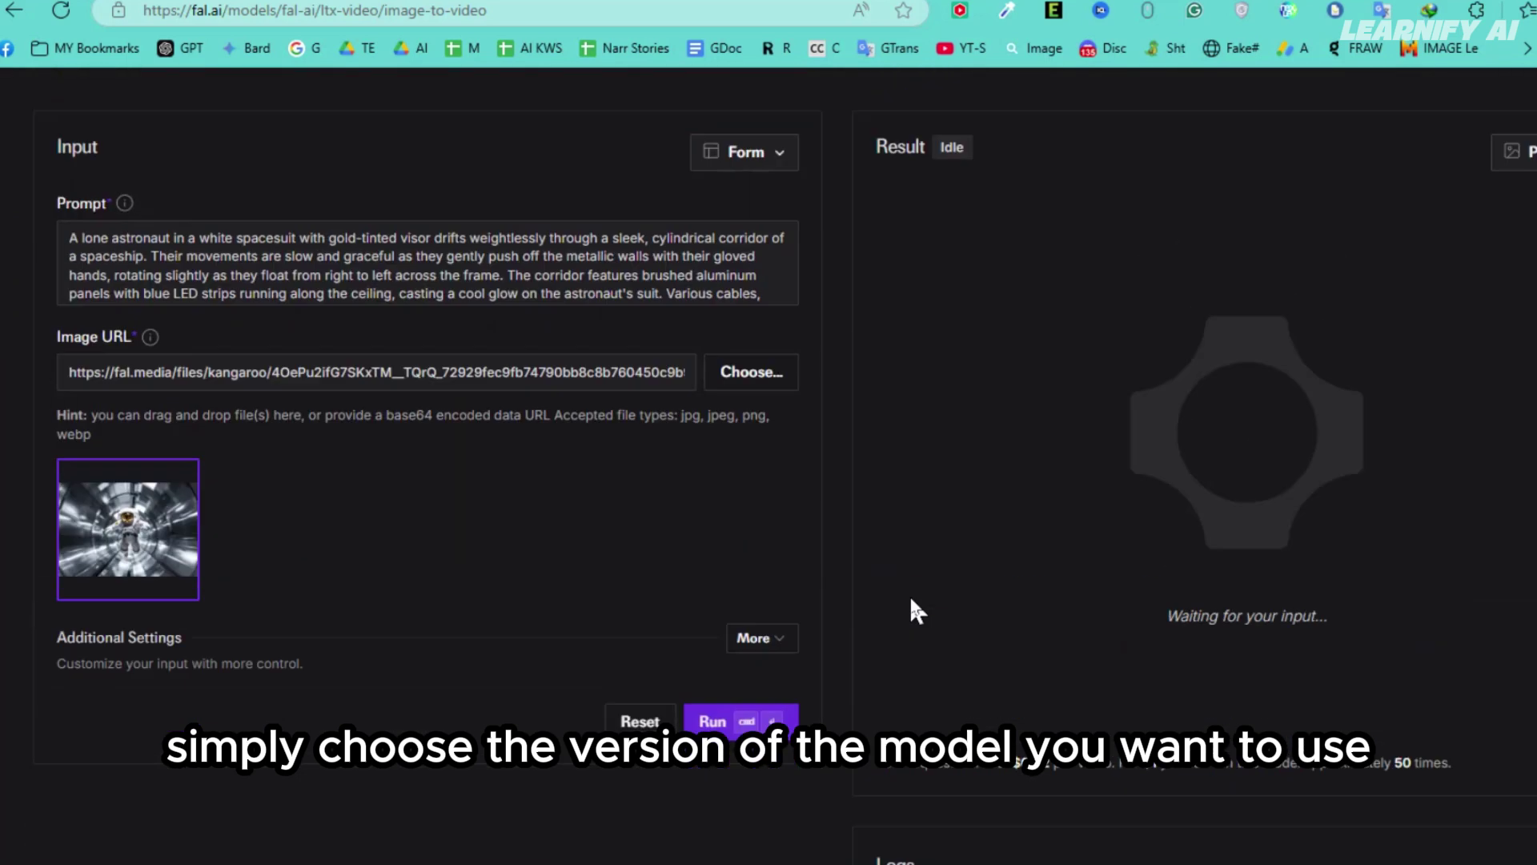
scroll(910, 594, up, 3)
scroll(909, 594, down, 2)
scroll(909, 594, up, 2)
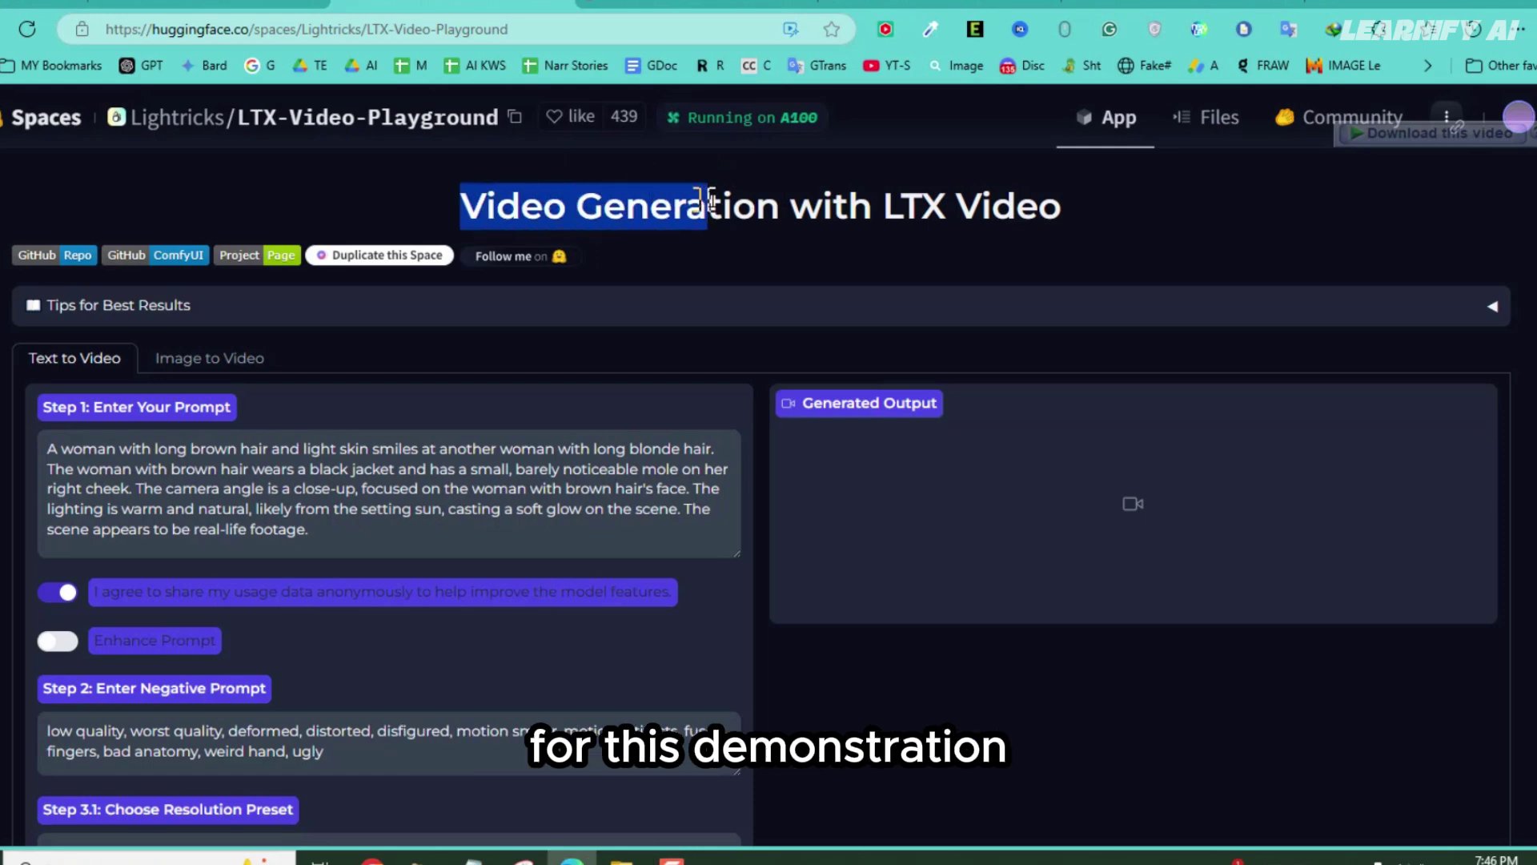
- Glance at the Image to Video tab, then delete the two-women sample prompt in Text to Video
drag(1039, 205, 1094, 210)
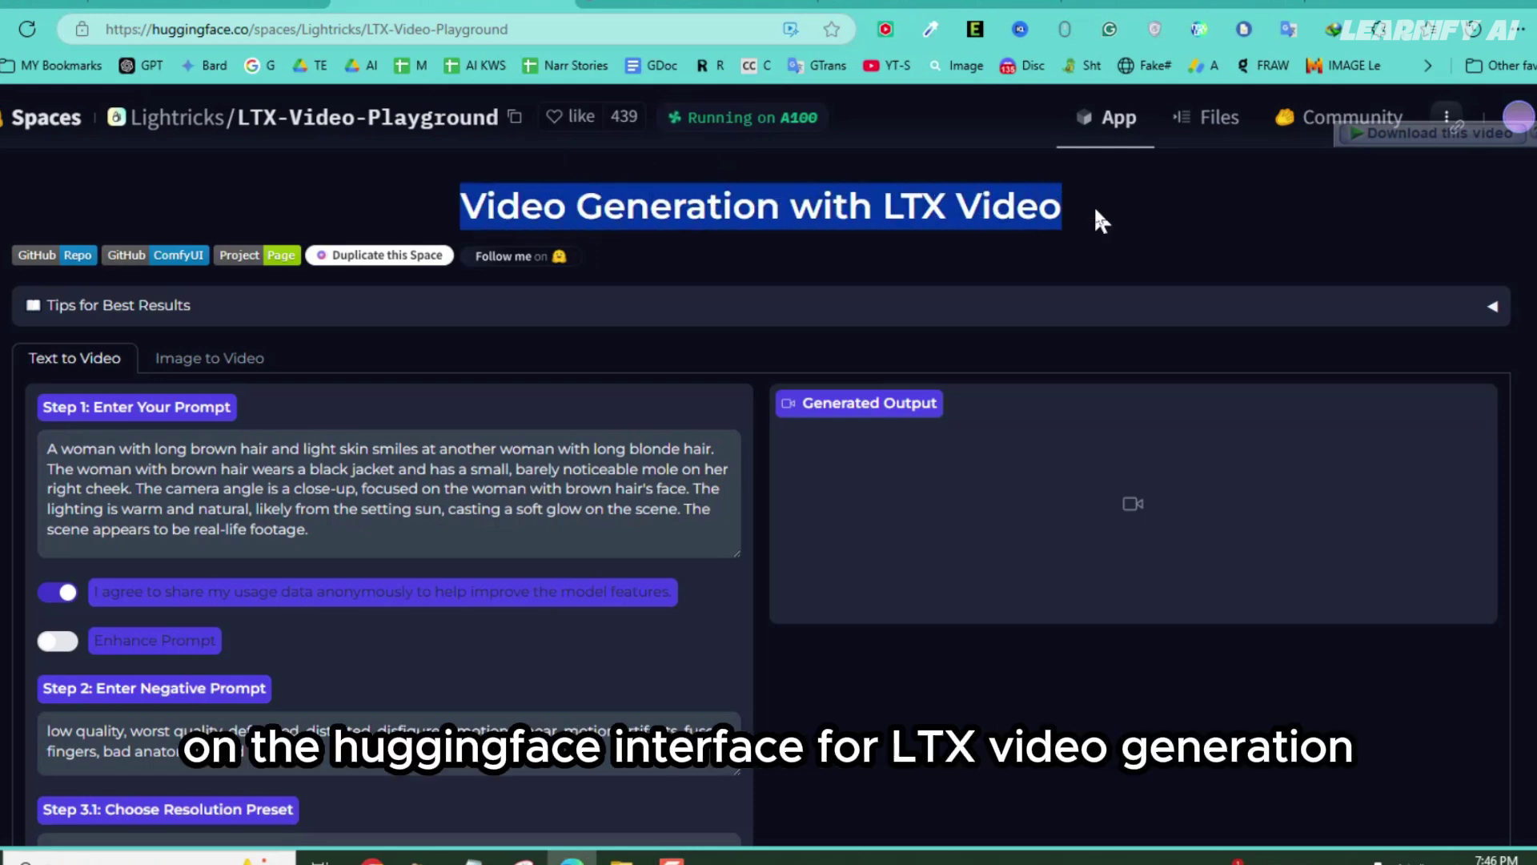
click(937, 208)
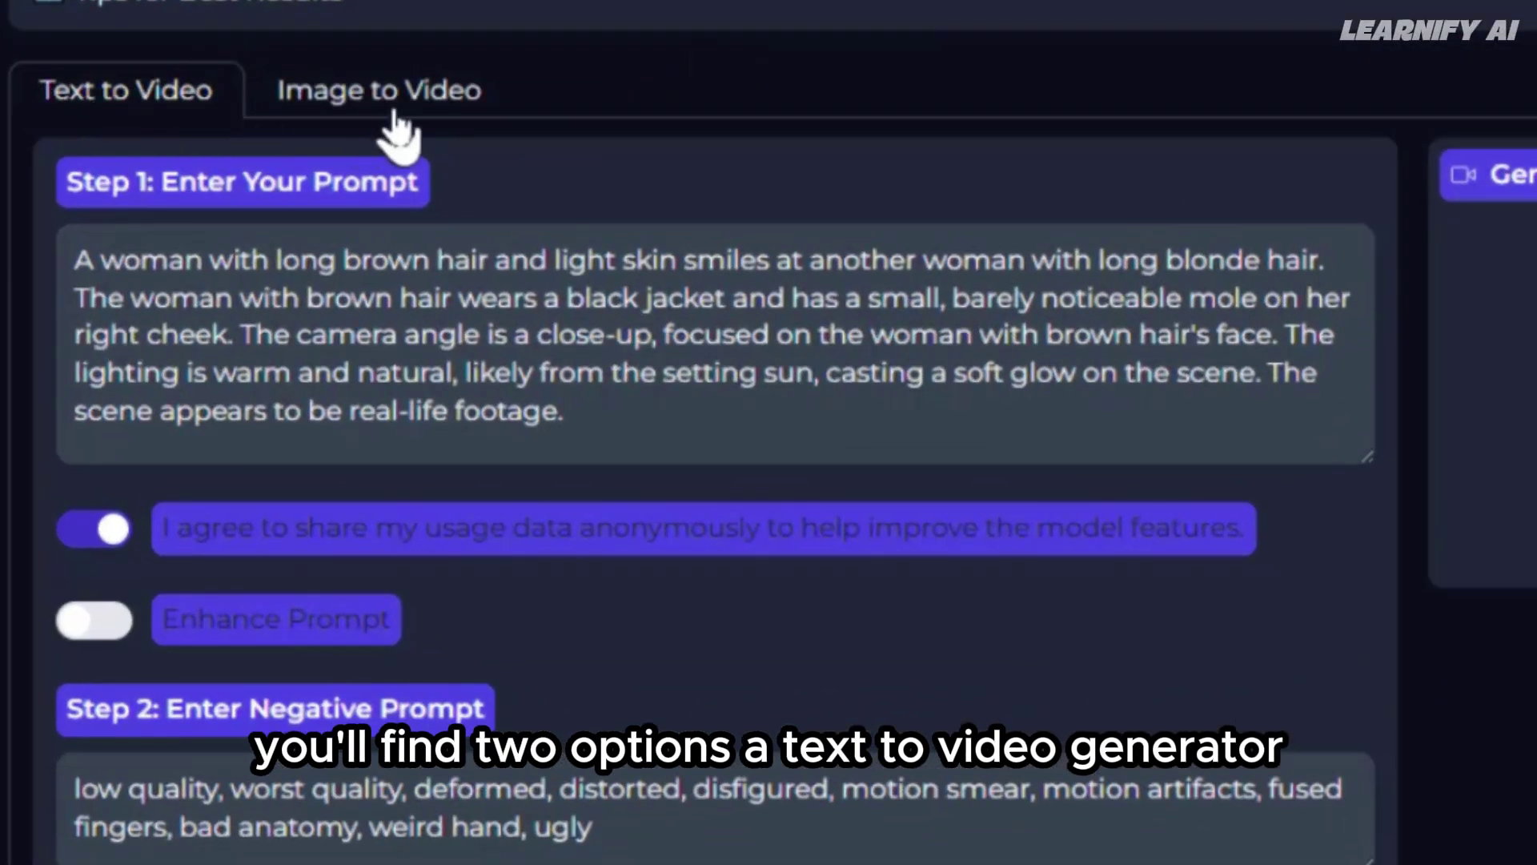
click(396, 104)
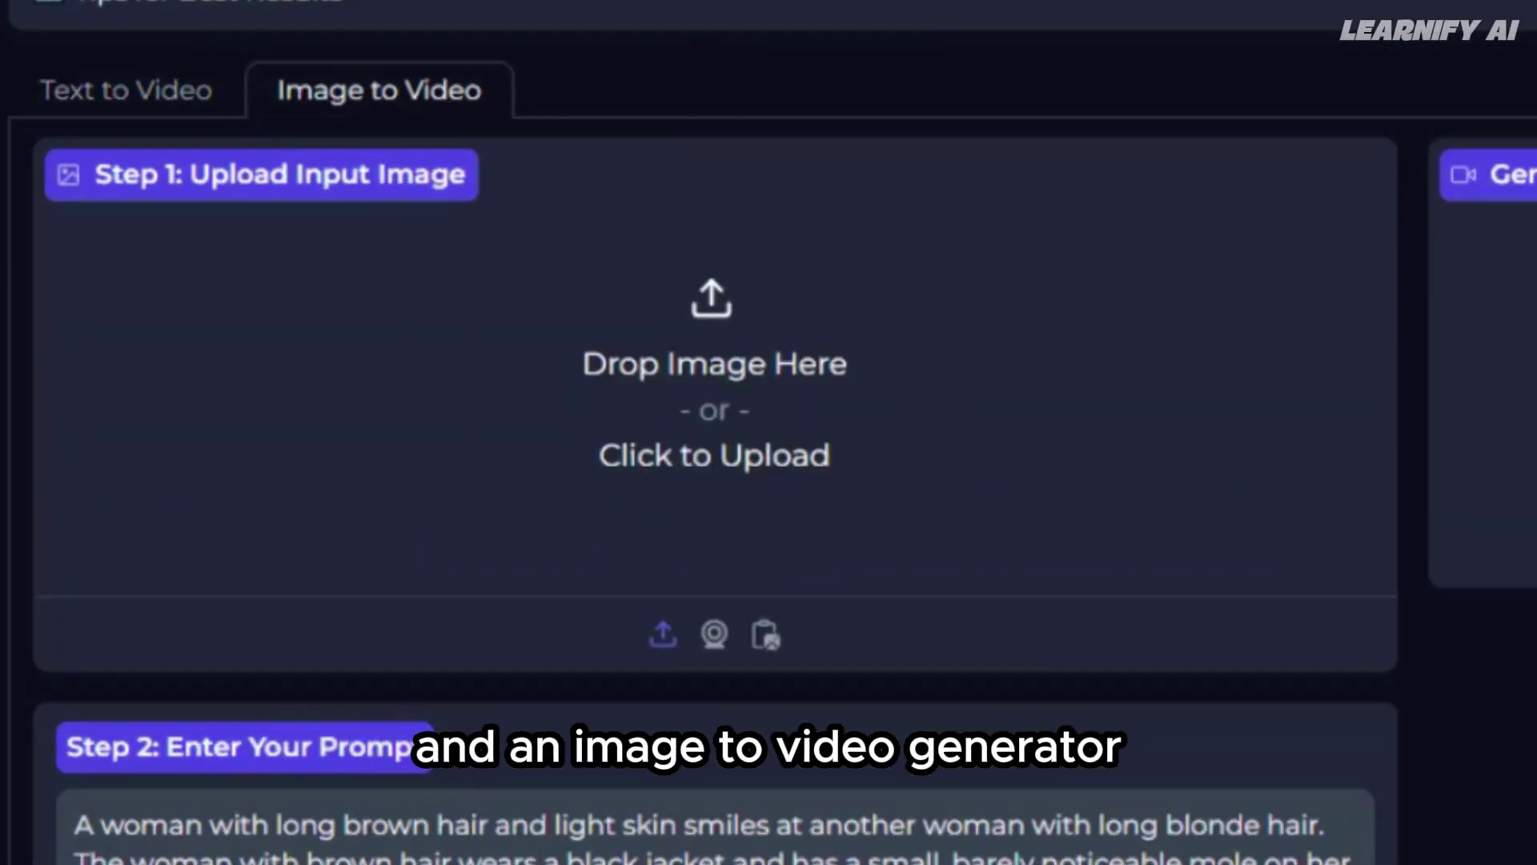
click(116, 100)
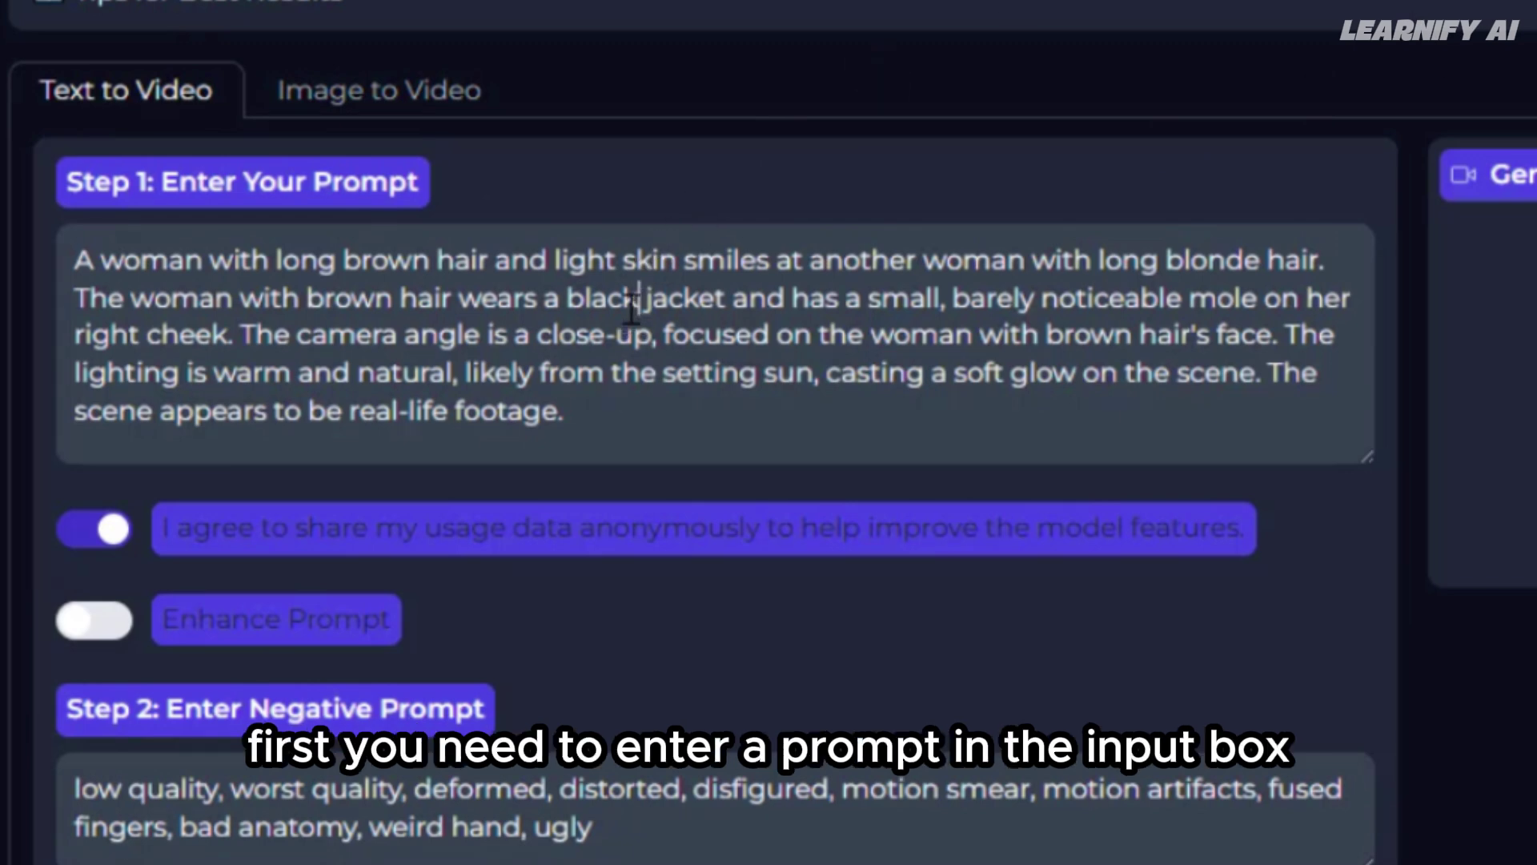
key(BackSpace)
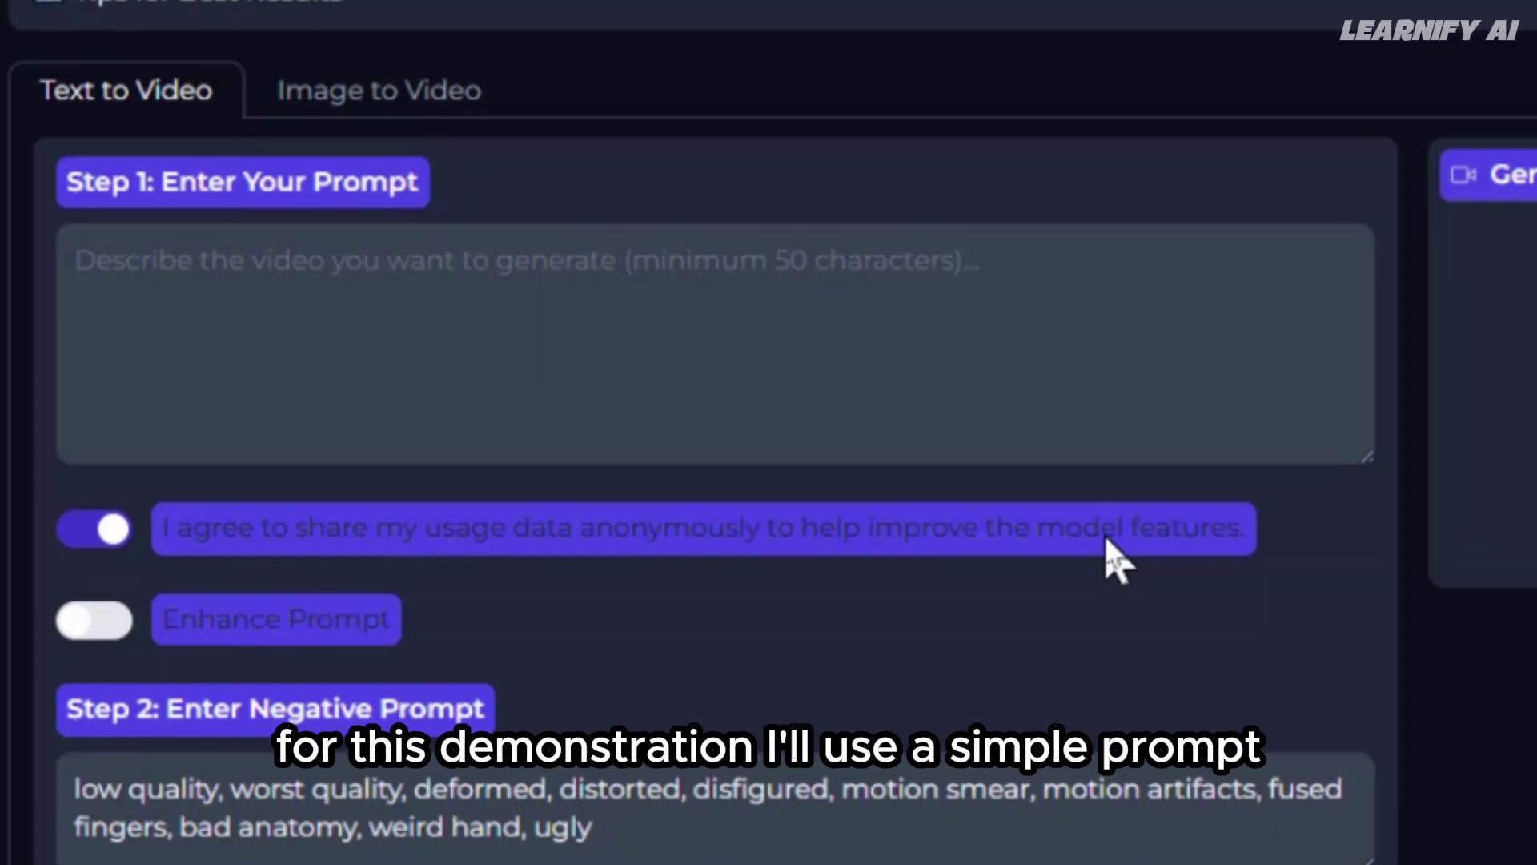
- Type 'A beautiful lady is on beach' into the Step 1 prompt box
text(a beautifu)
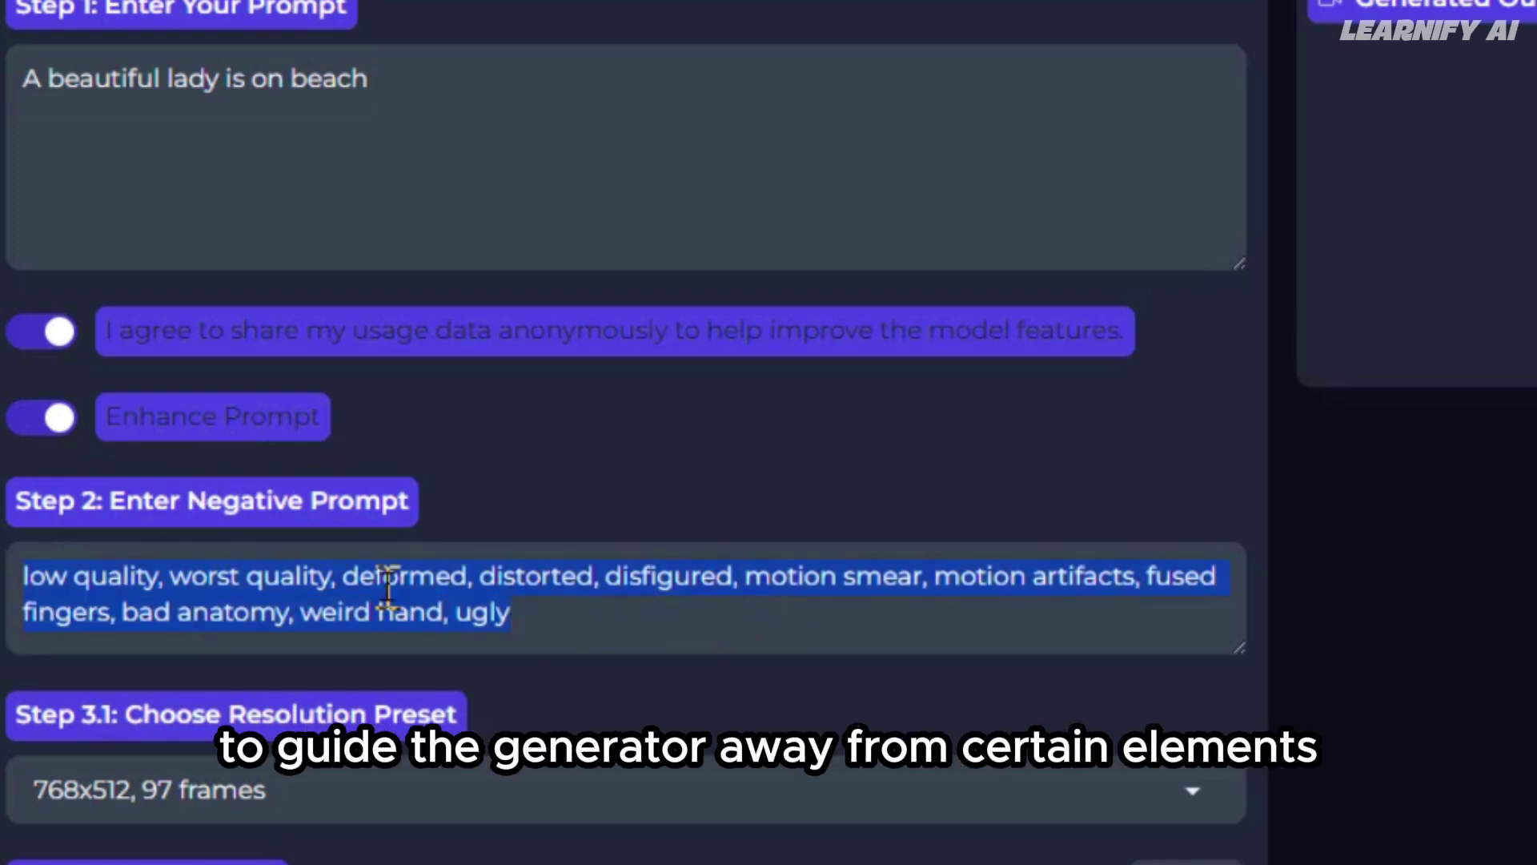
- Keep the 768x512, 97 frames resolution preset and raise the frame rate from 25 to 30
scroll(868, 243, down, 8)
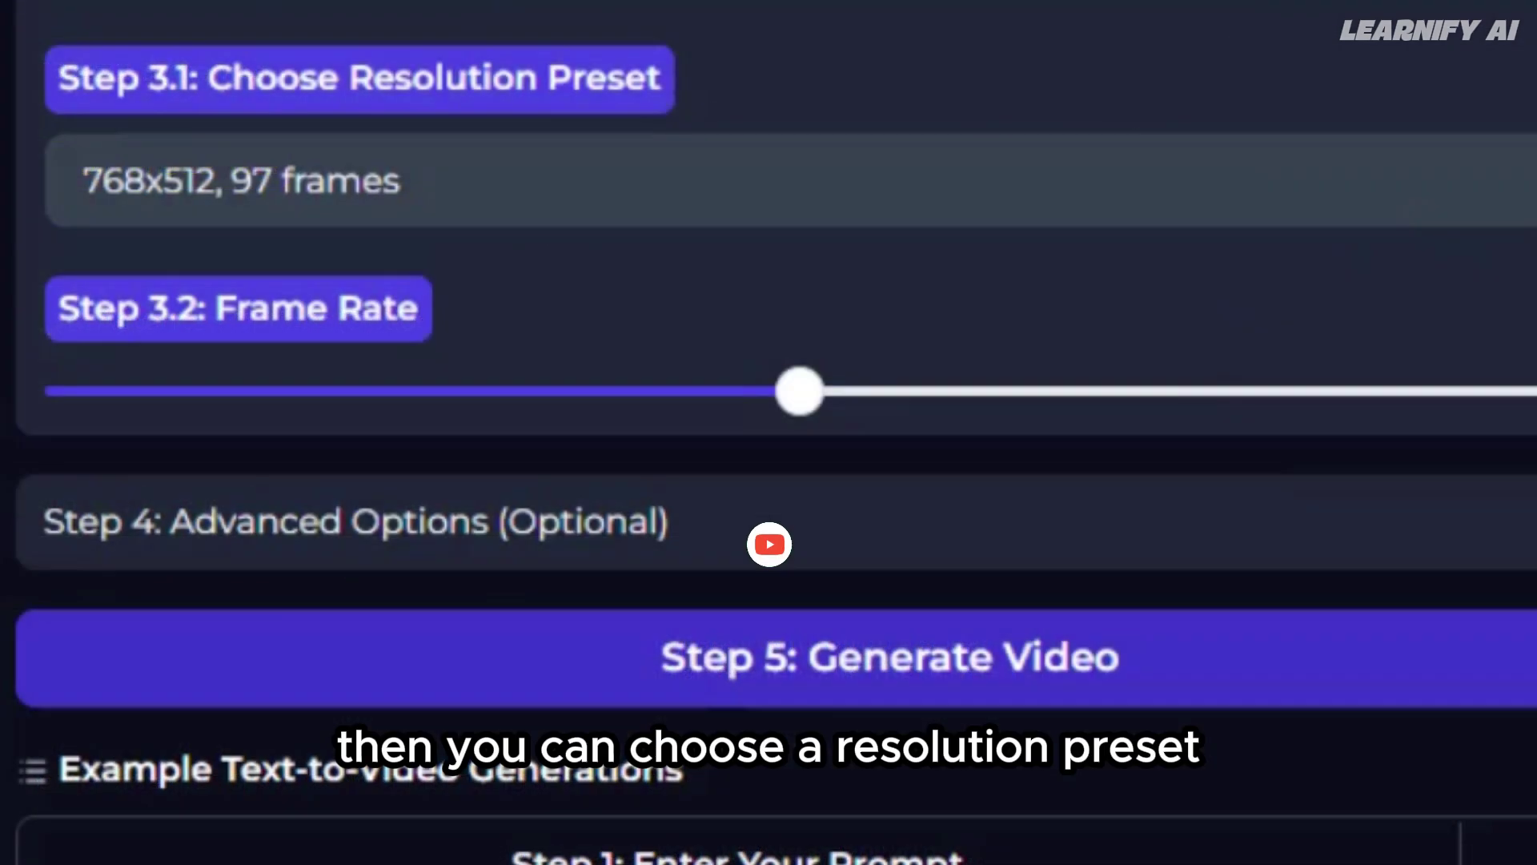
click(801, 72)
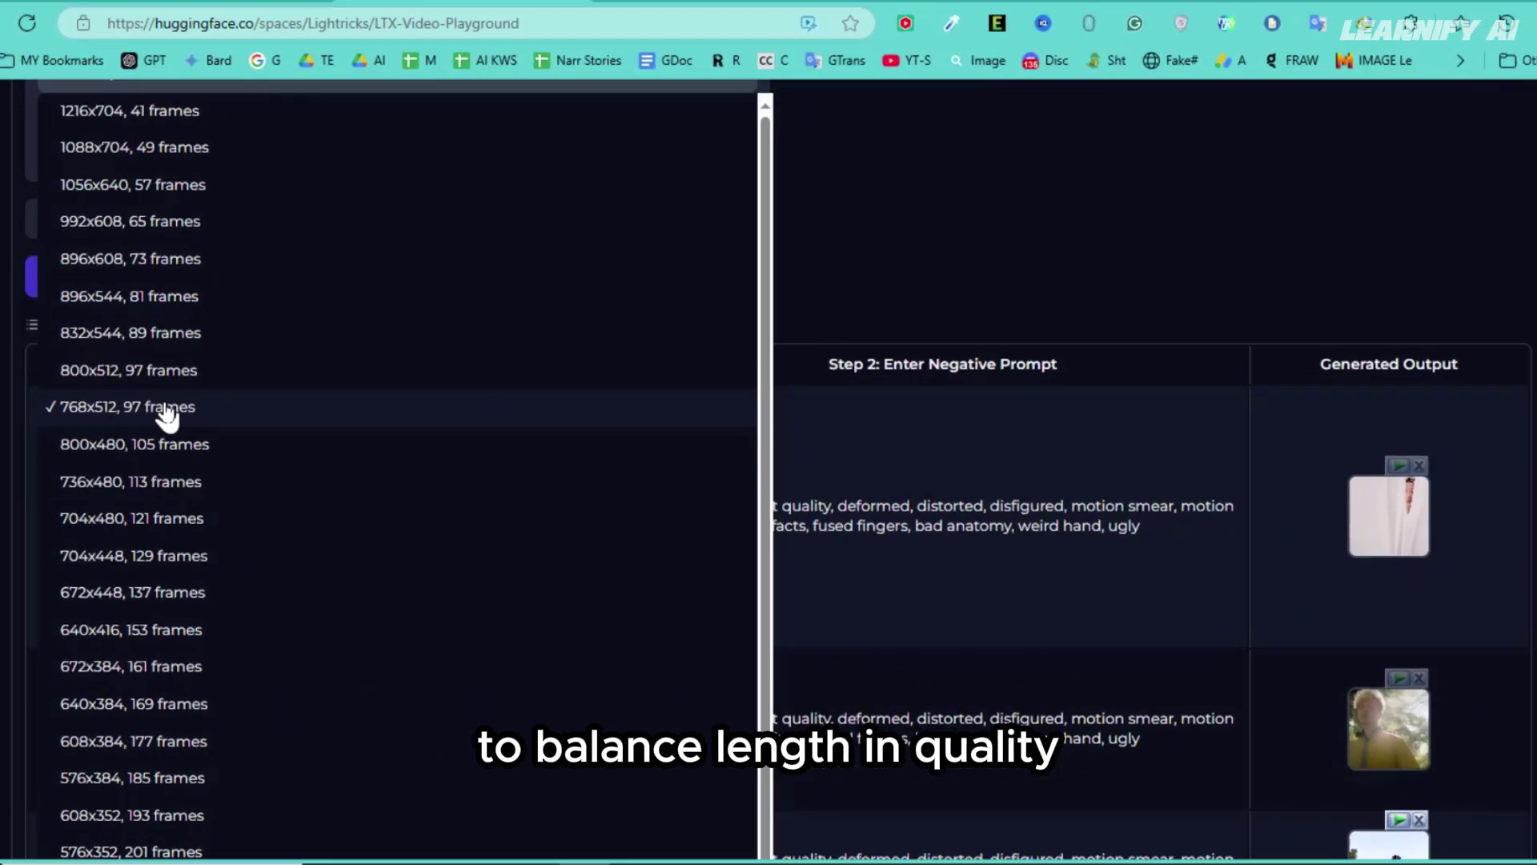
click(165, 412)
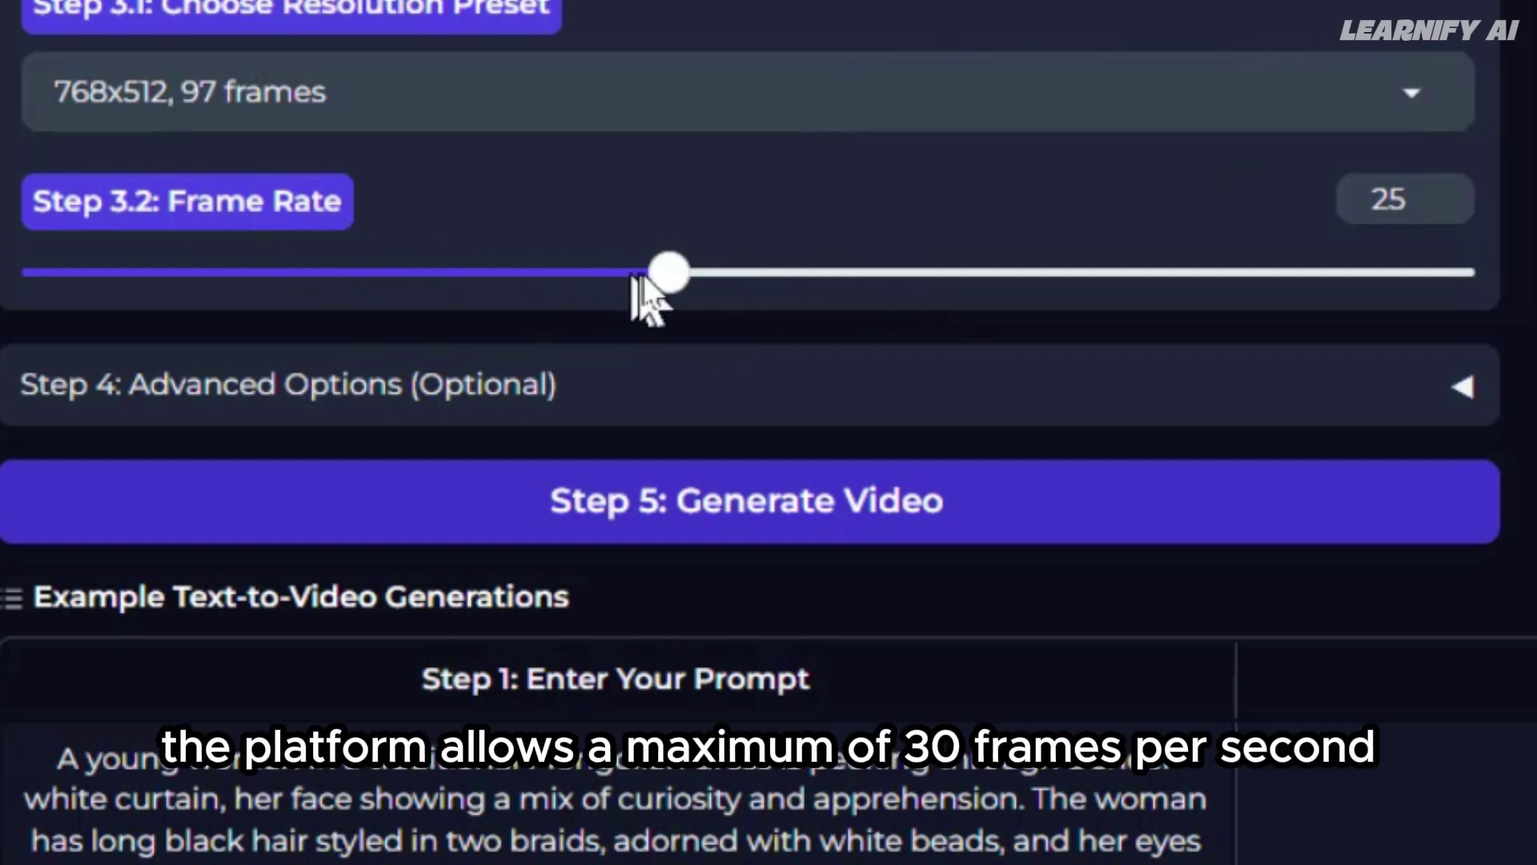
drag(739, 277, 1450, 276)
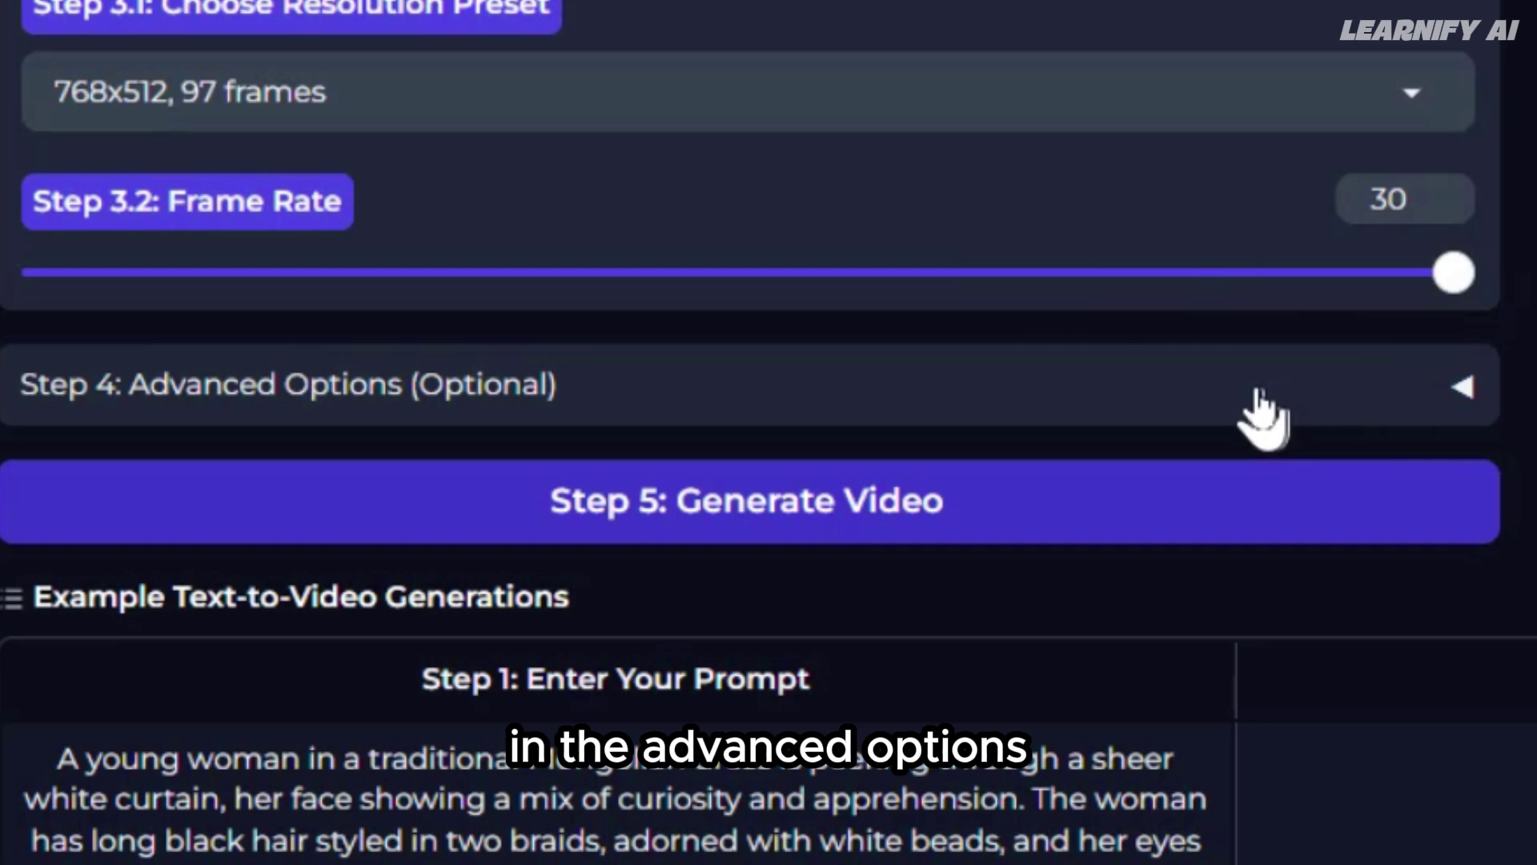
- Reveal Advanced Options (seed 646373, 30 steps, guidance 3.1) and generate the video
scroll(1248, 384, down, 3)
click(1241, 356)
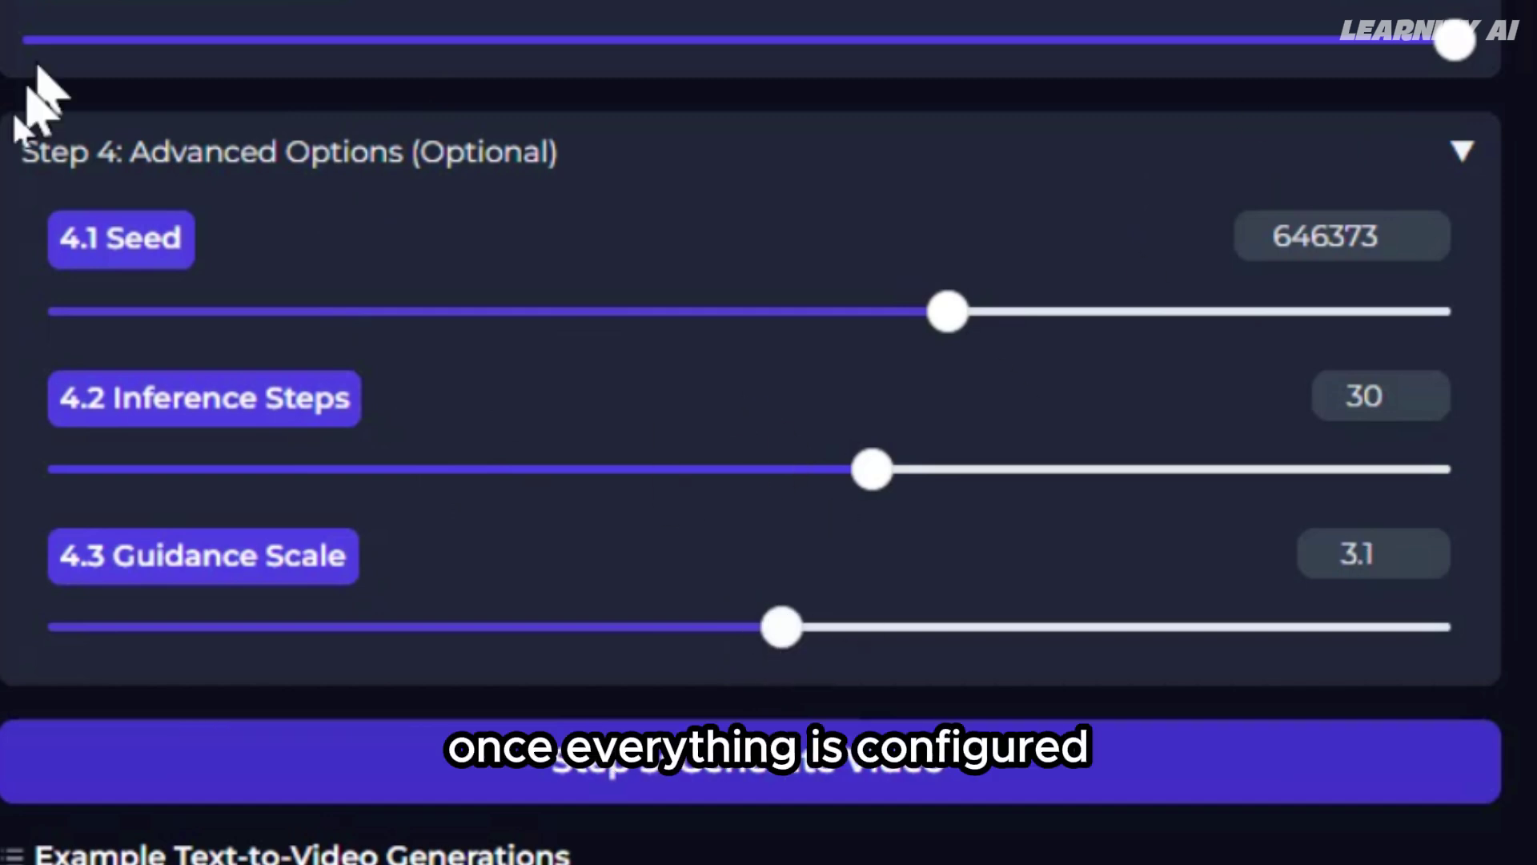
click(708, 778)
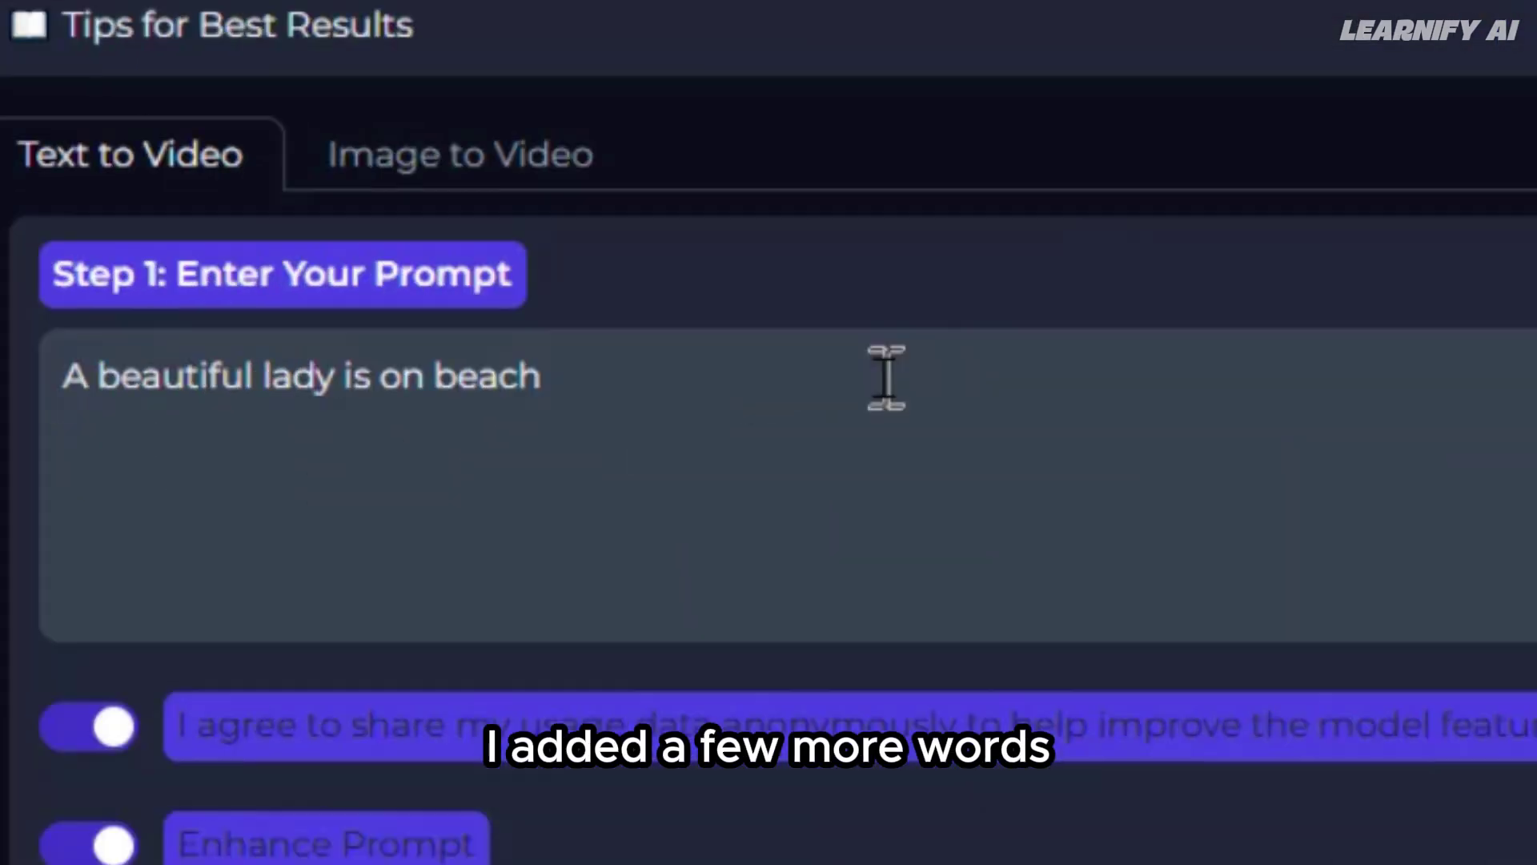
- Extend the prompt with 'she is enjoying the Christmas day with her bf' and generate again
text(she is enjoying)
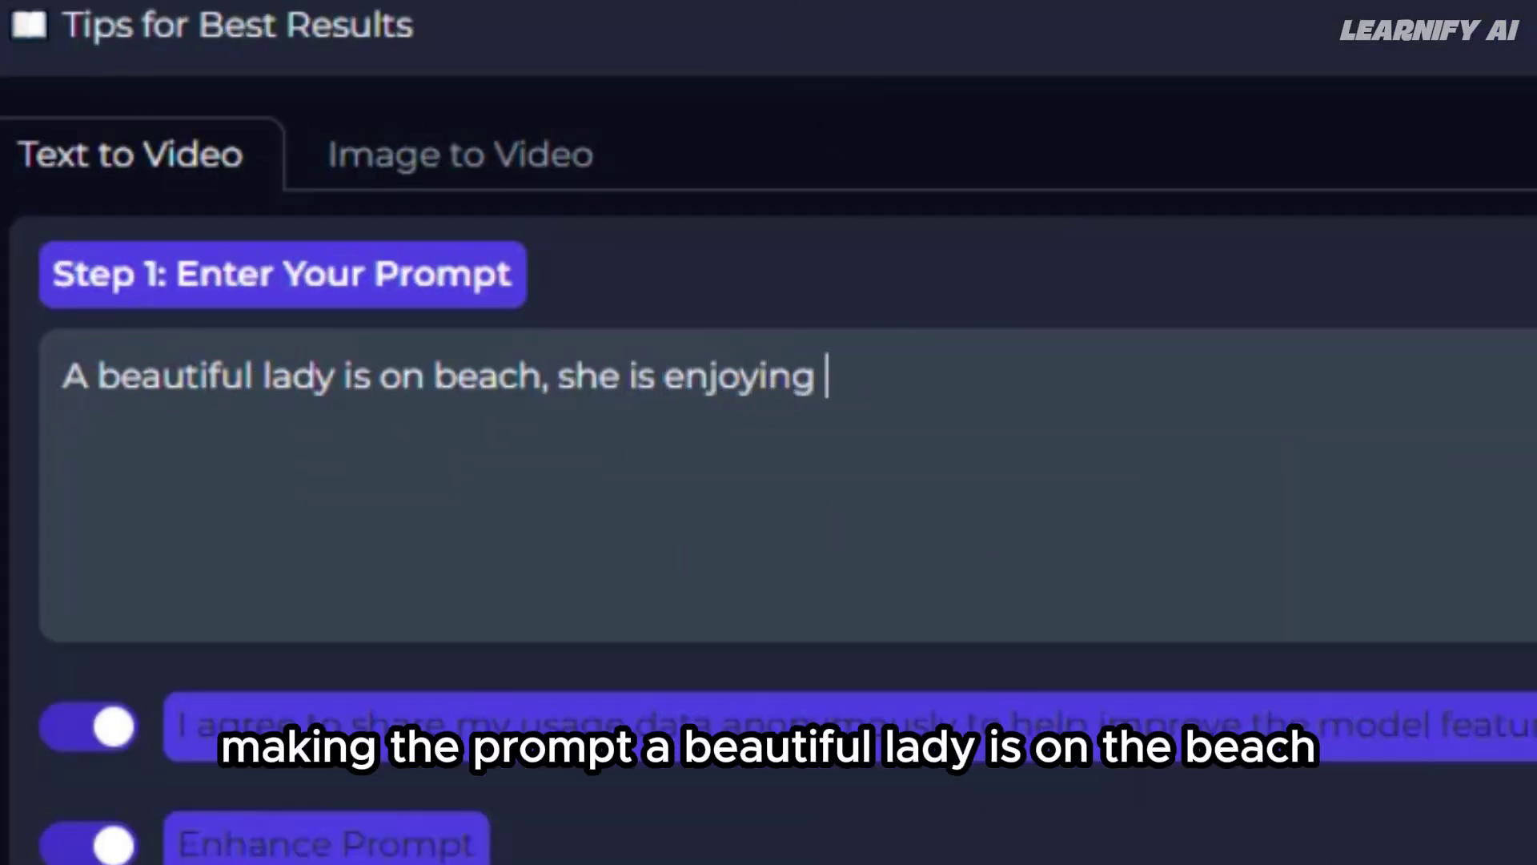
text( the chrismas day with her bf.)
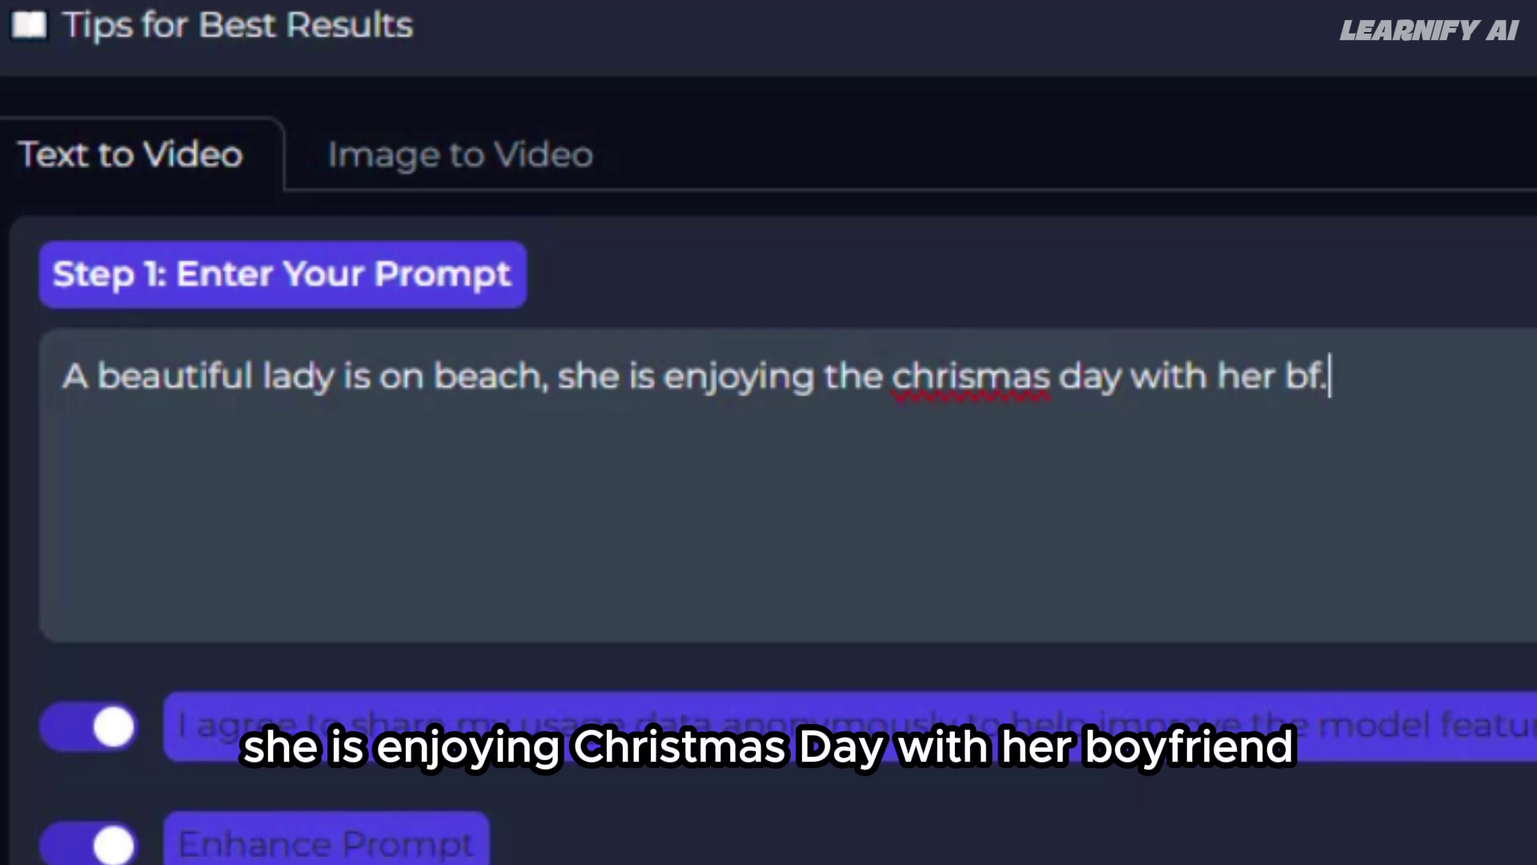
key(ctrl+a)
text(A beautiful lady is on beach, She is enjoying Christmas Day with her boyfriend.)
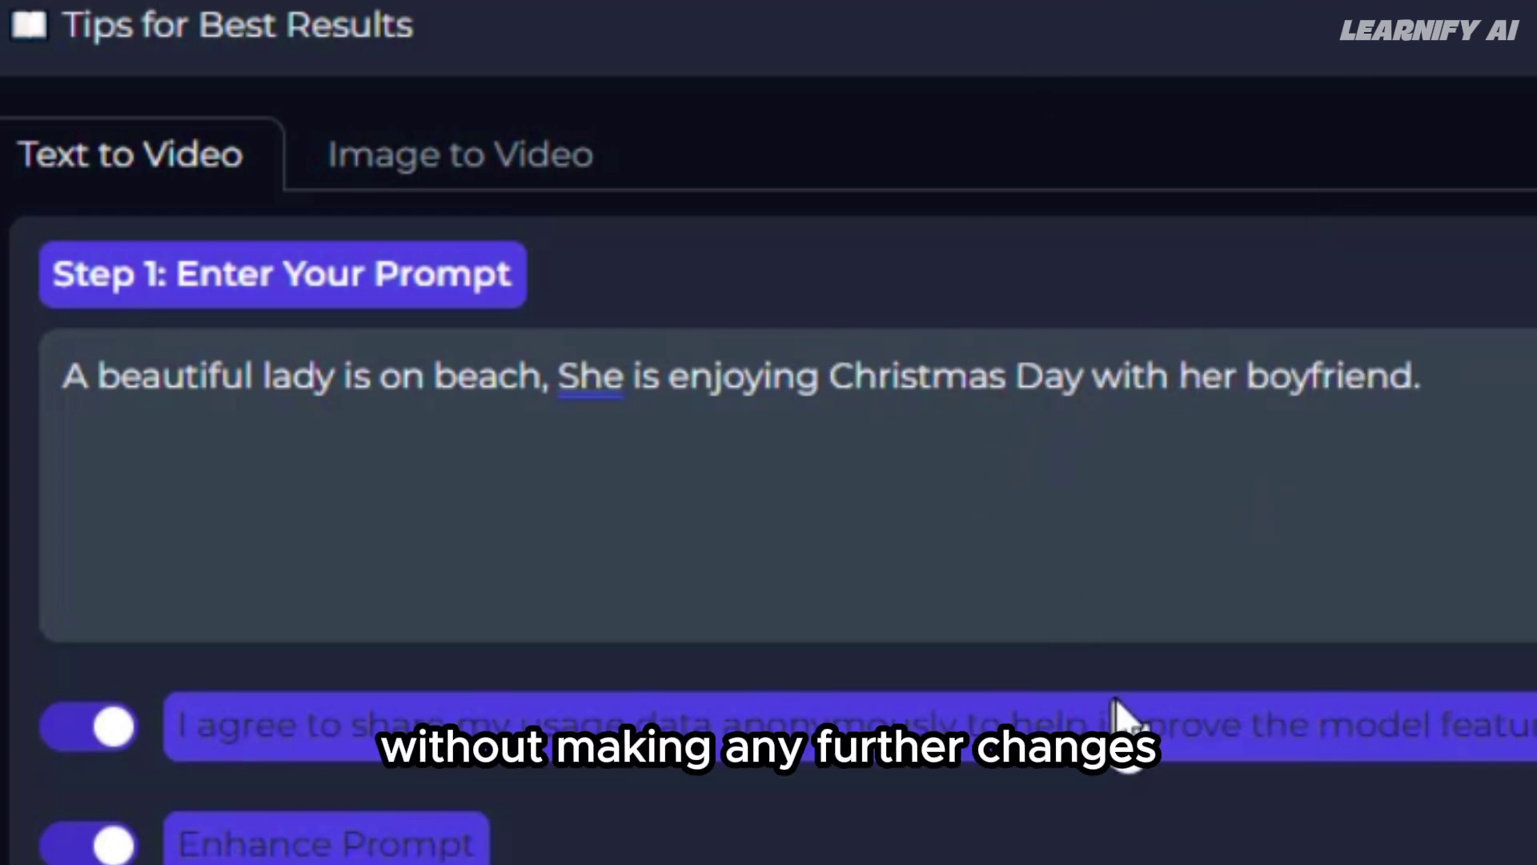
scroll(1119, 711, down, 10)
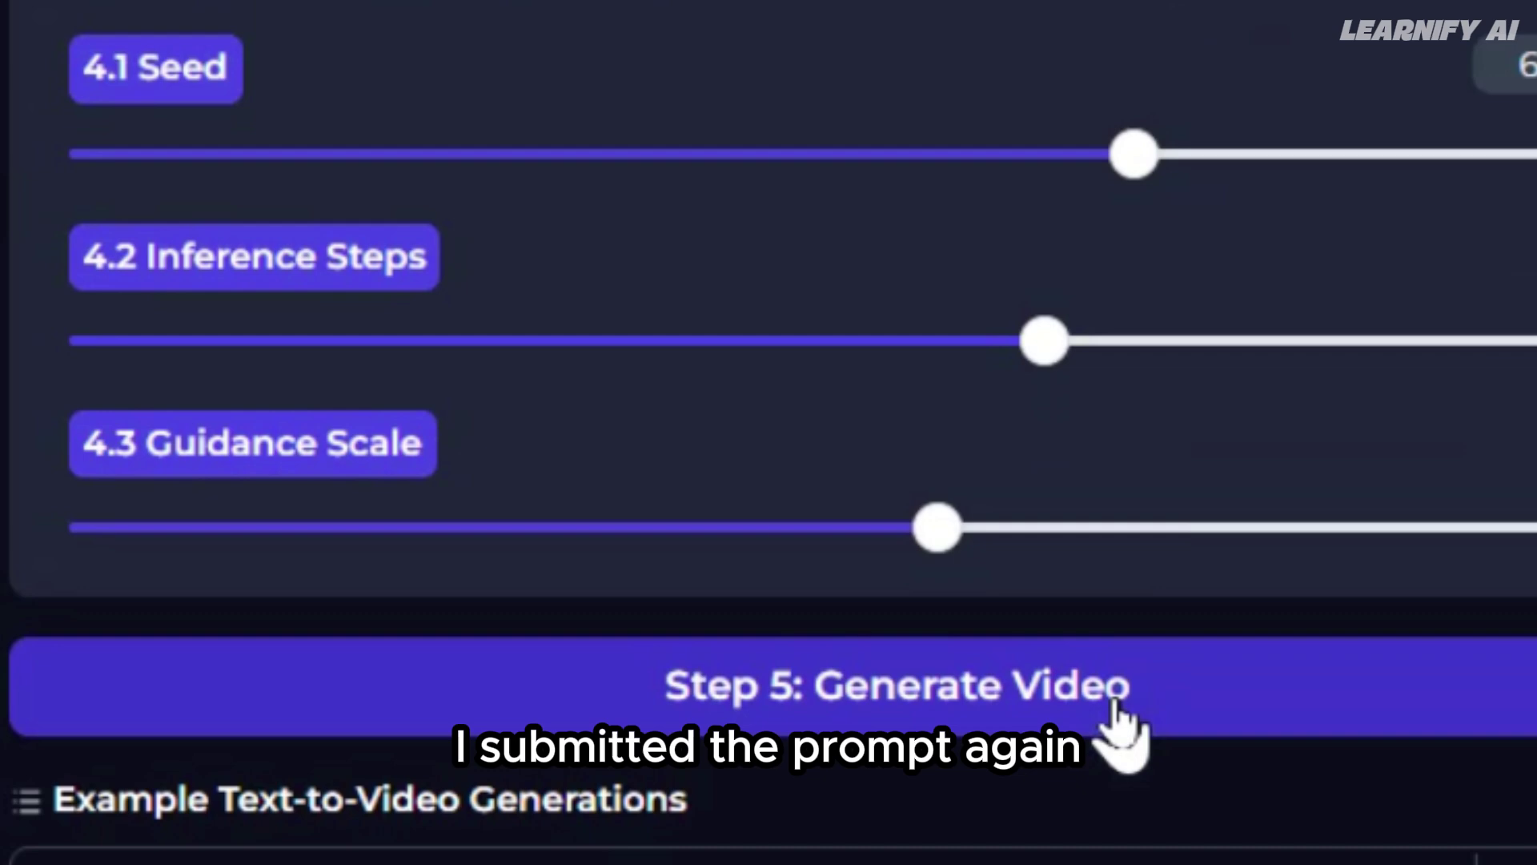
click(1119, 711)
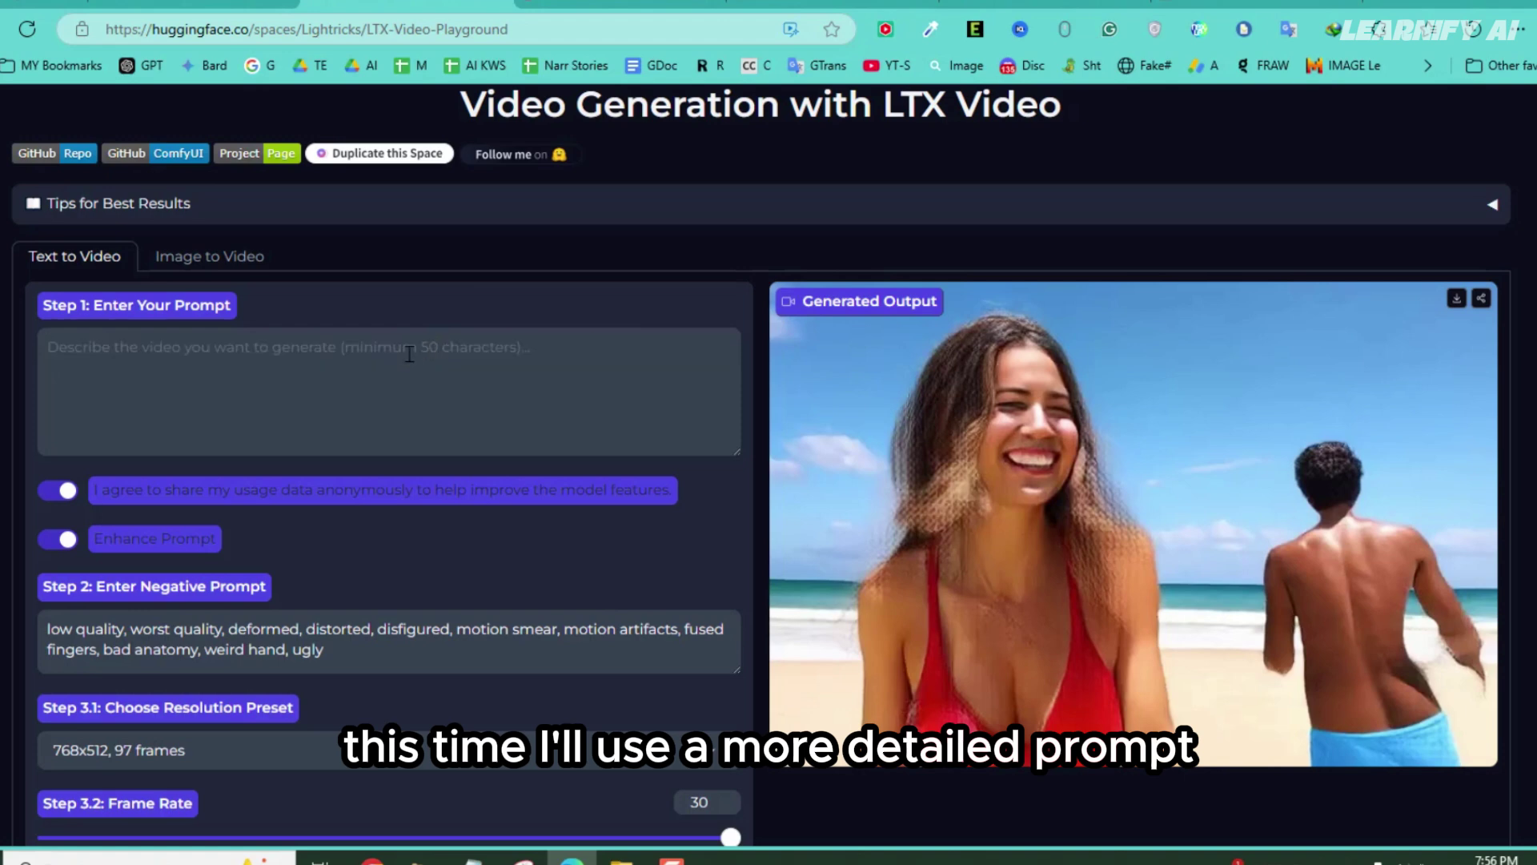
- Paste the detailed Christmas beach prompt, choose the 512x352, 233 frames preset, and play the result
text(A stunning, young woman with flowing hair stands barefoot on a pristine beach. The golden sand glistens under the warm sunlight, and the azure ocean waves gently roll onto the shore. She is wearing a flowing red sundress with a hint of festive white trim, complementing the Christmas theme. Beside her, her boyfriend, dressed casually yet stylishly in a white shirt and beige shorts, holds her hand lovingly. The couple smiles and laughs as they exchange small gifts wrapped in festive paper. In the background, a beautifully decorated Christmas tree stands by the shore, adorned with seashell ornaments and twinkling fairy lights. The atmosphere is filled with warmth, joy, and the serene beauty of a Christmas Day at the beach.)
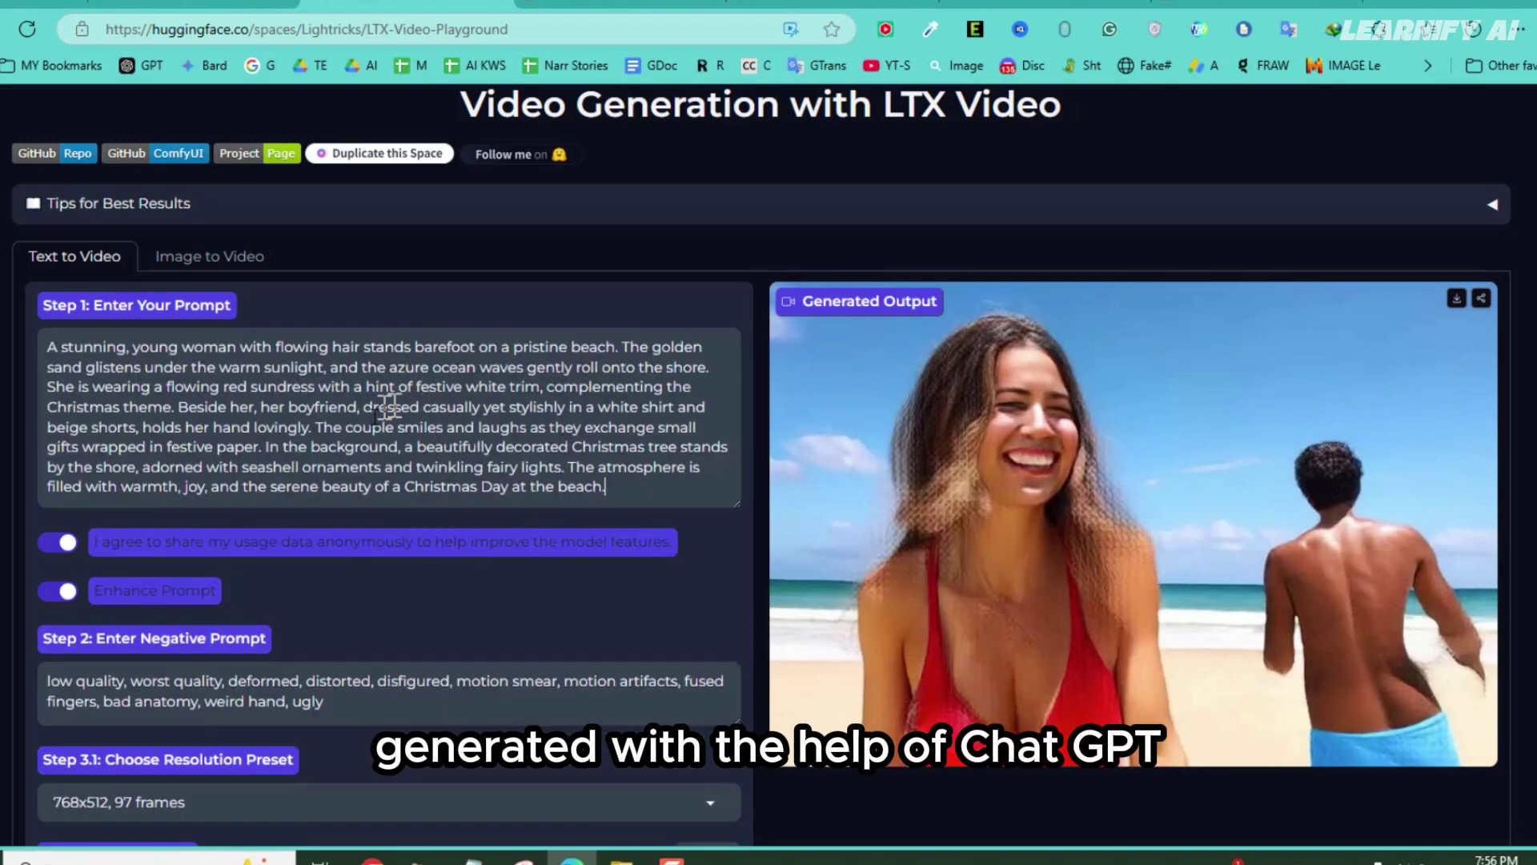
scroll(394, 452, down, 6)
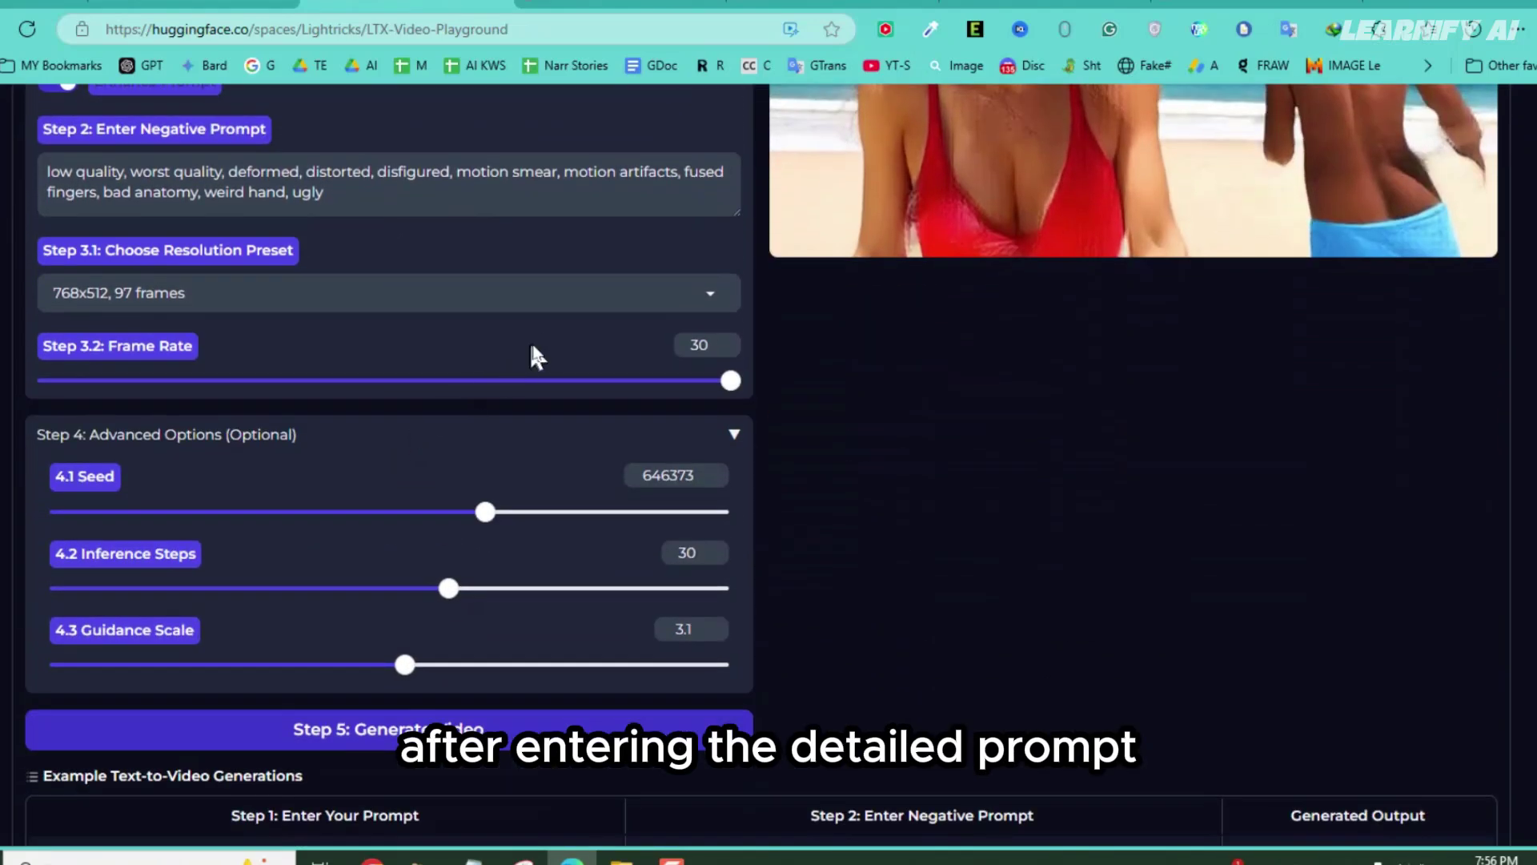
click(544, 293)
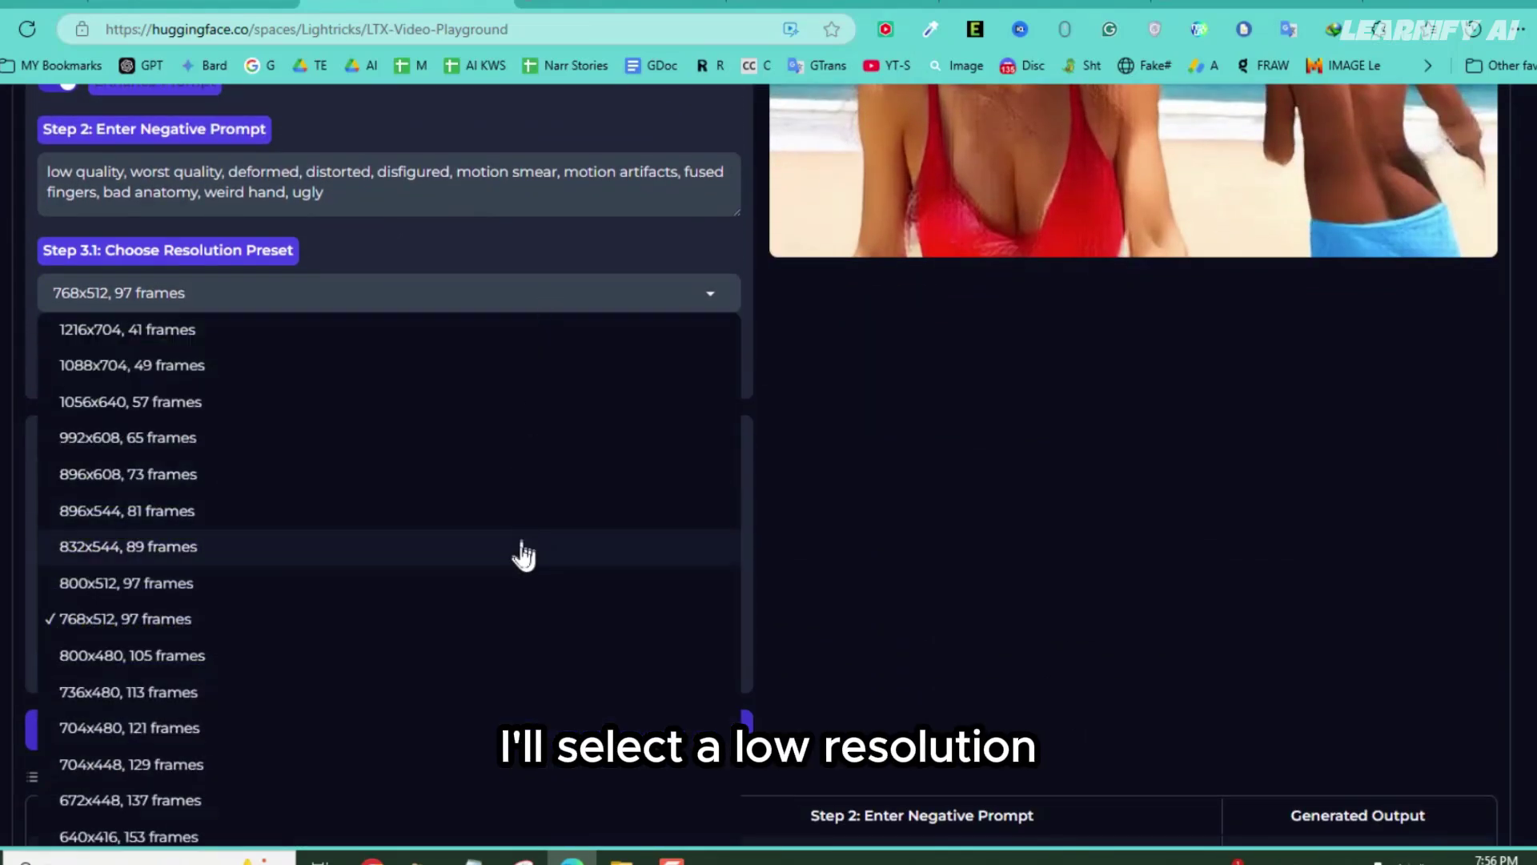
scroll(521, 557, down, 3)
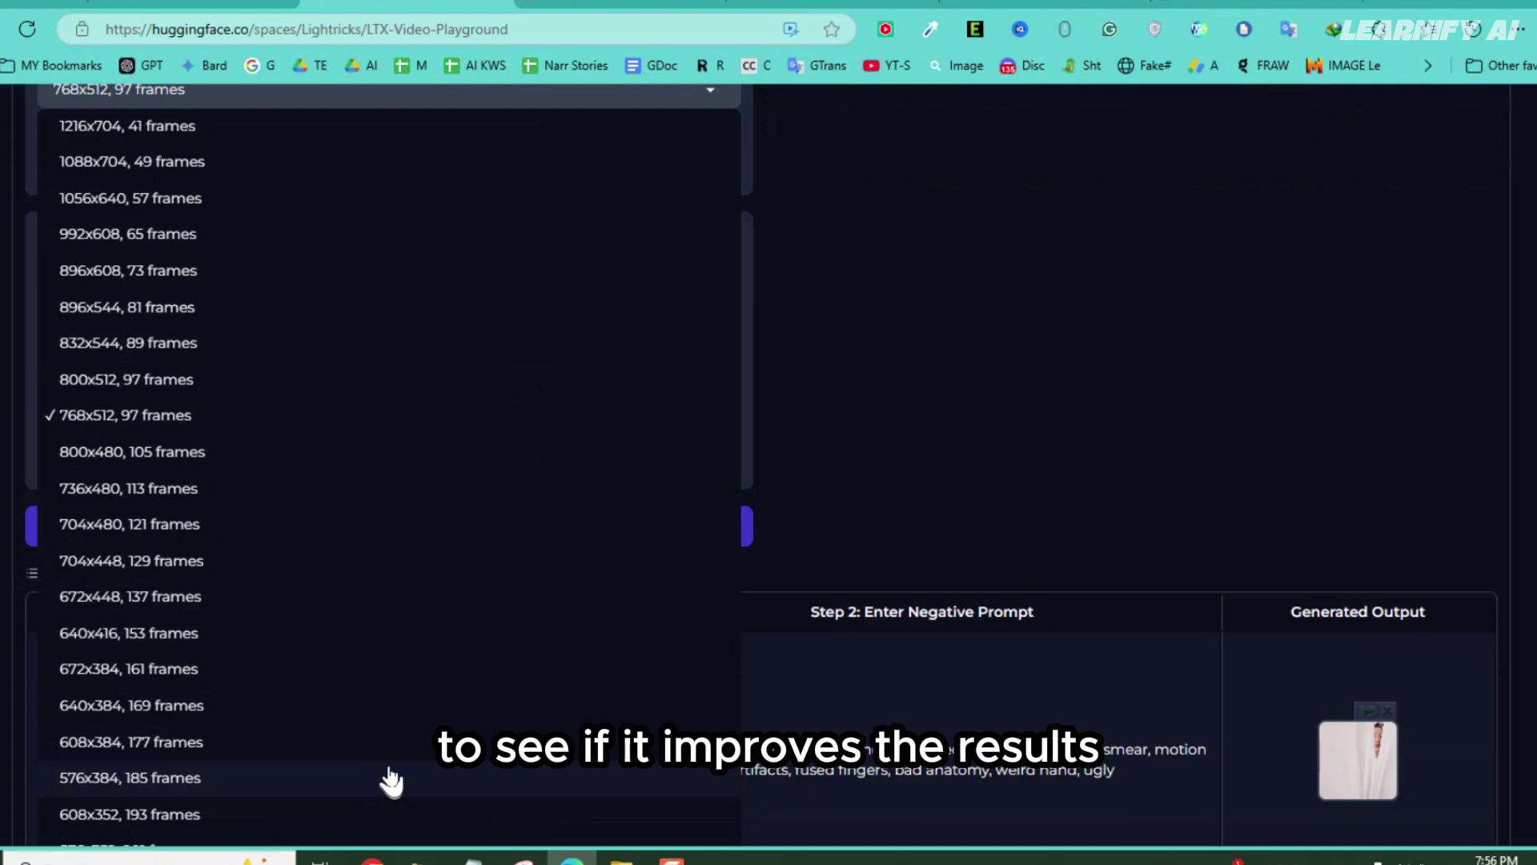
scroll(390, 778, down, 2)
scroll(376, 689, down, 3)
click(360, 573)
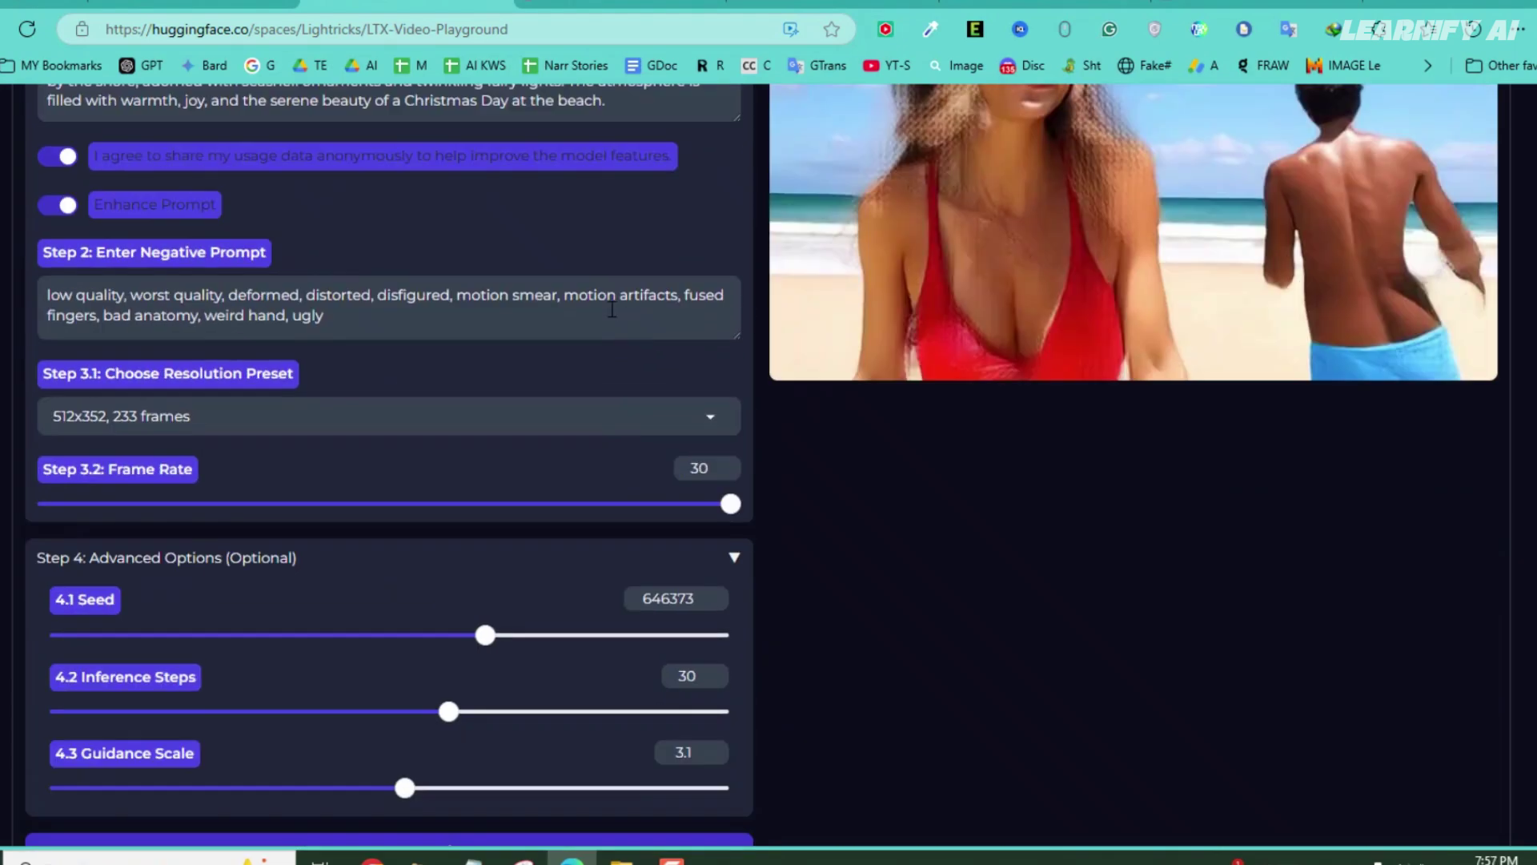
scroll(405, 453, down, 5)
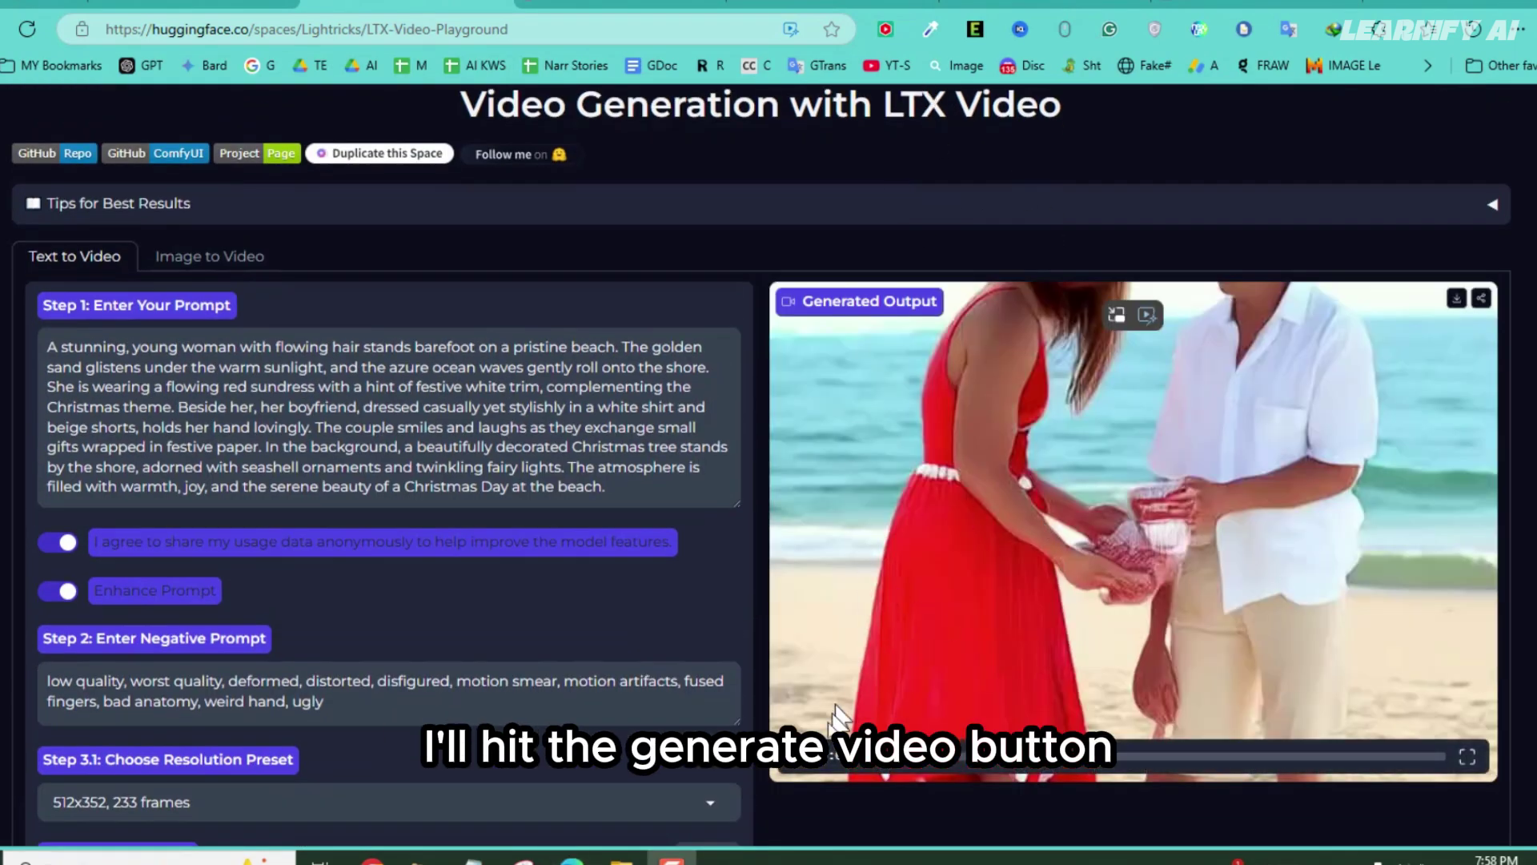
click(798, 758)
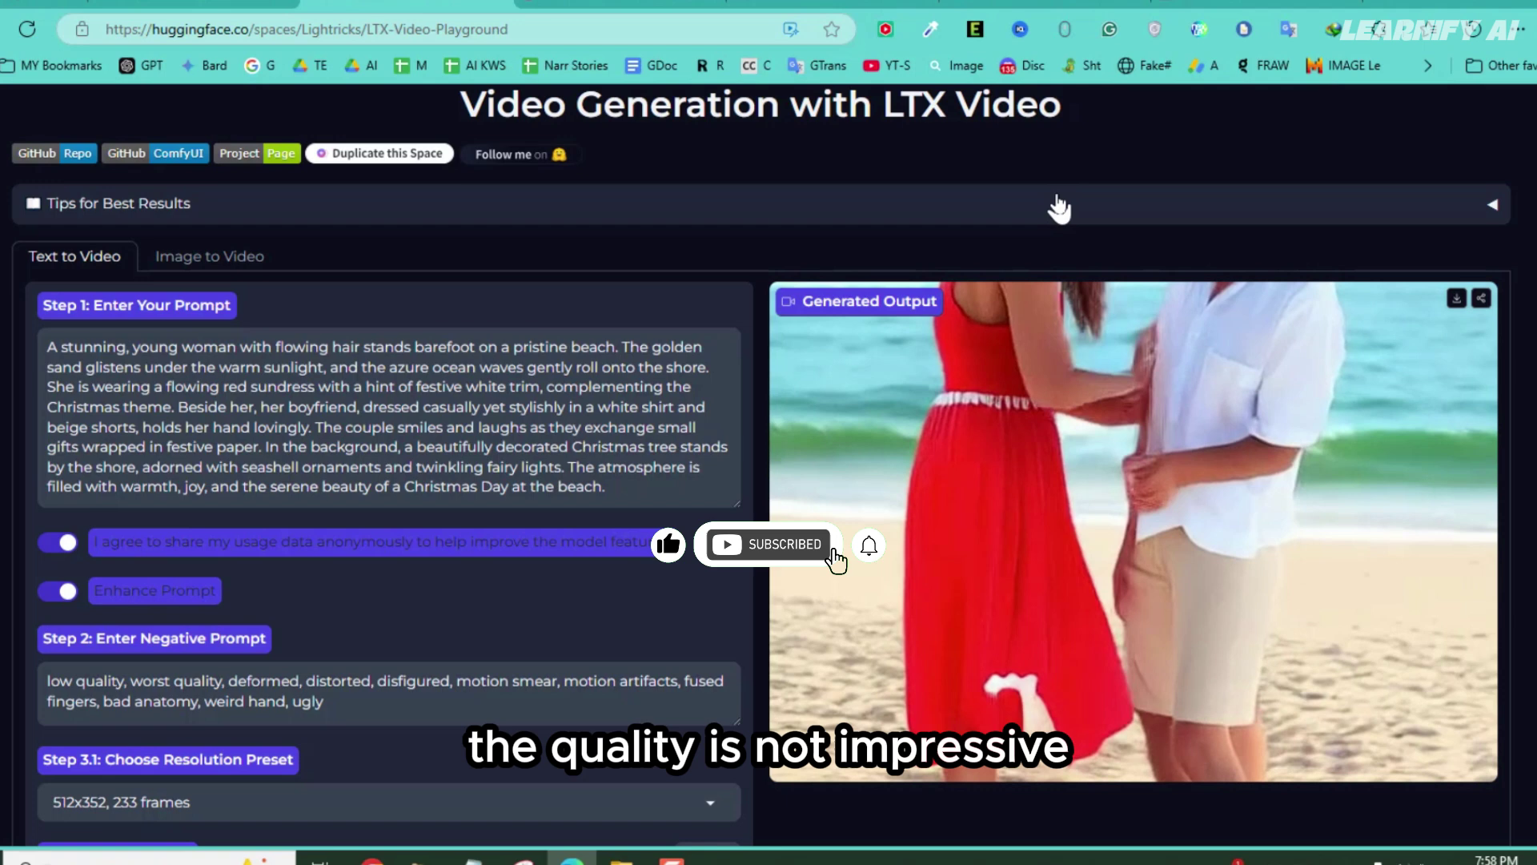
- Replace the Step 1 prompt with one describing a woman cooking a Christmas meal in a cozy kitchen
mouse_move(795, 773)
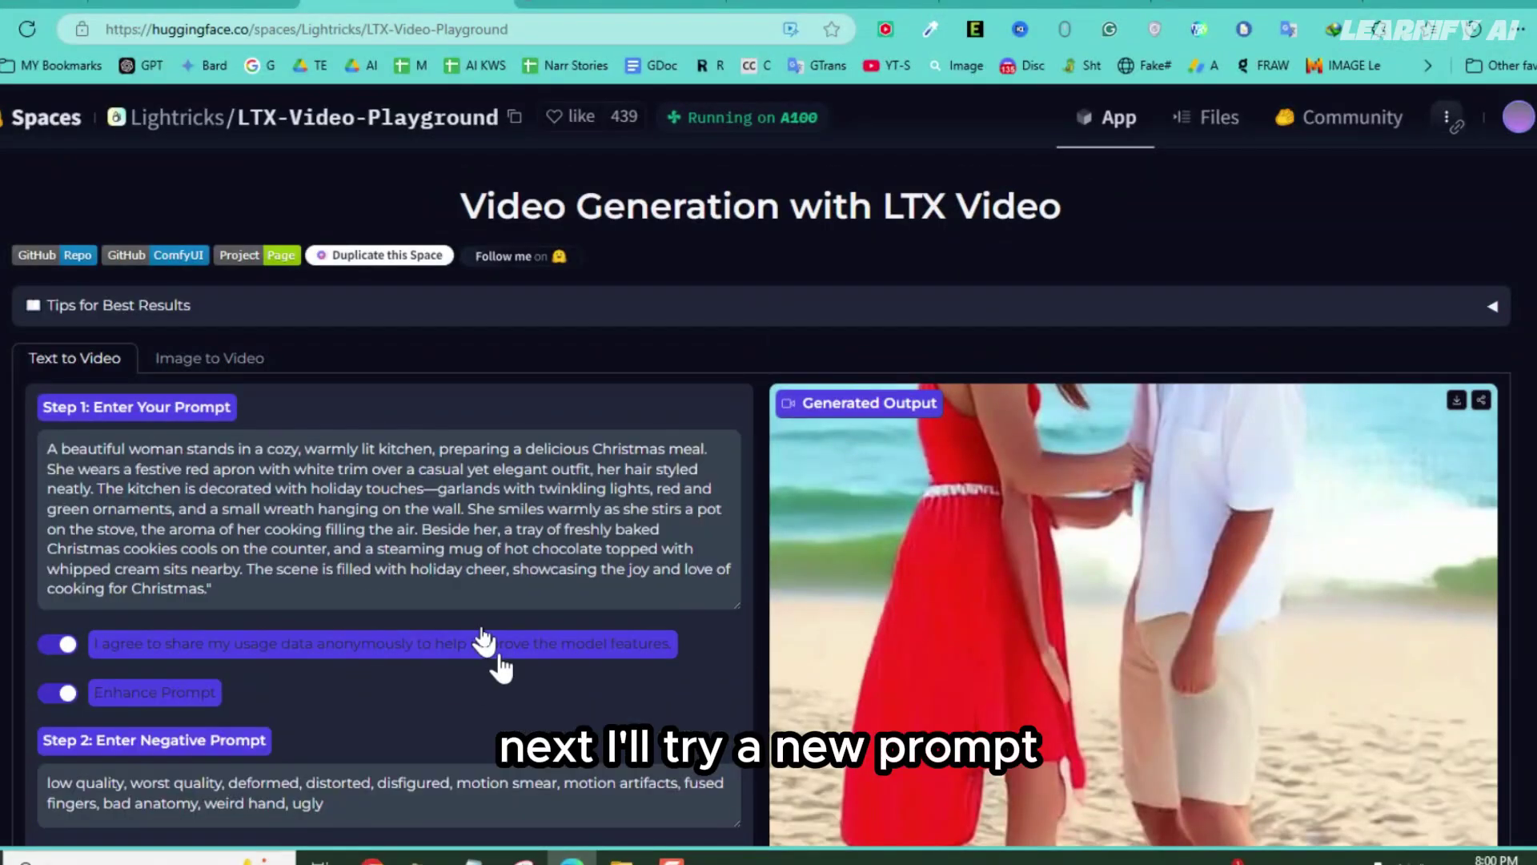
- Generate the Christmas kitchen video using the 1216x704, 41 frames resolution preset
drag(56, 448, 116, 449)
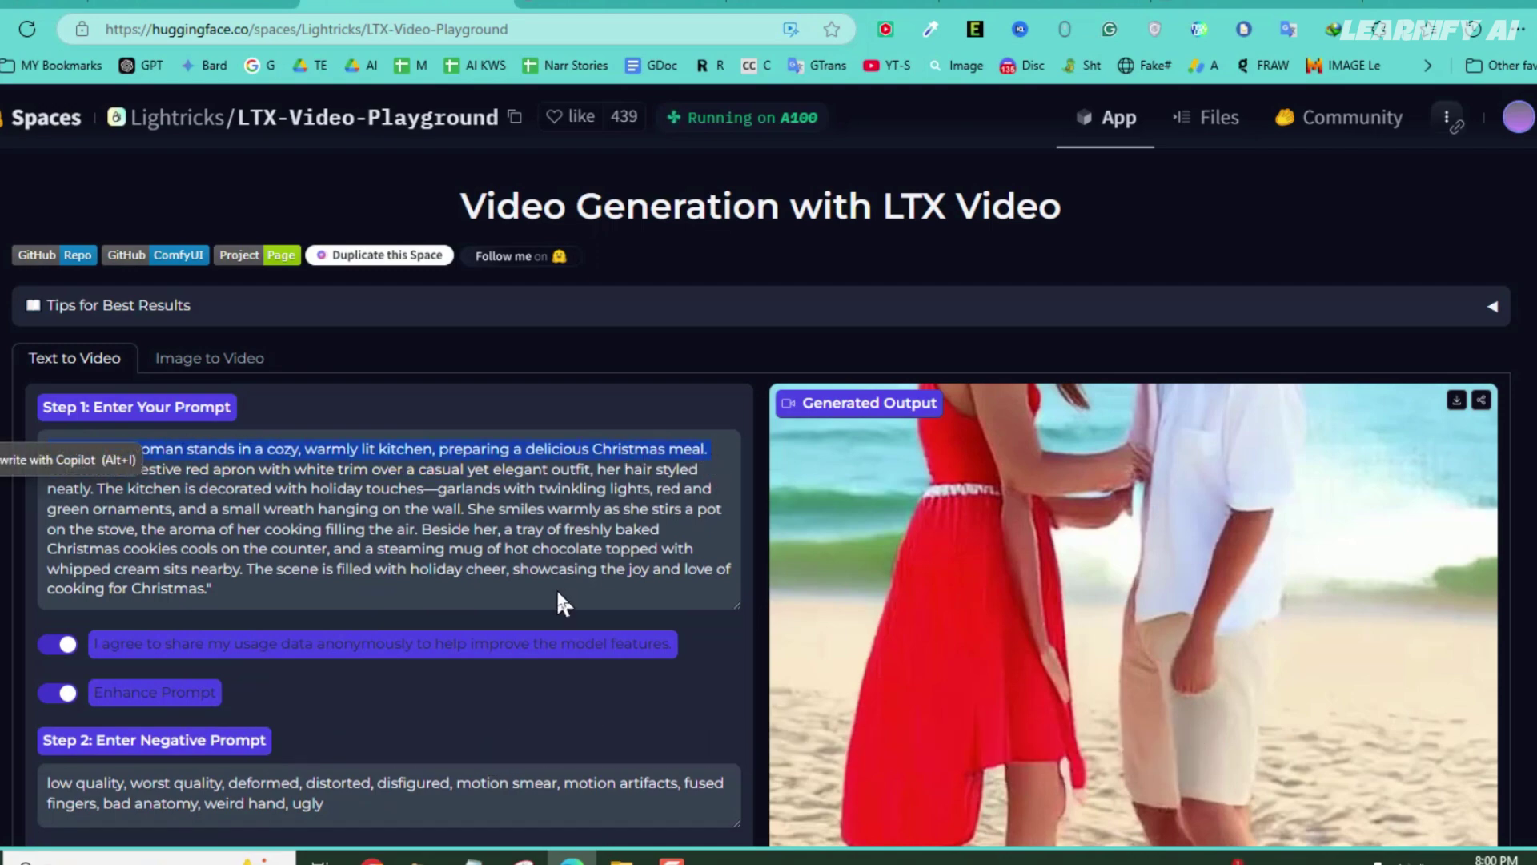
scroll(559, 604, down, 7)
click(418, 308)
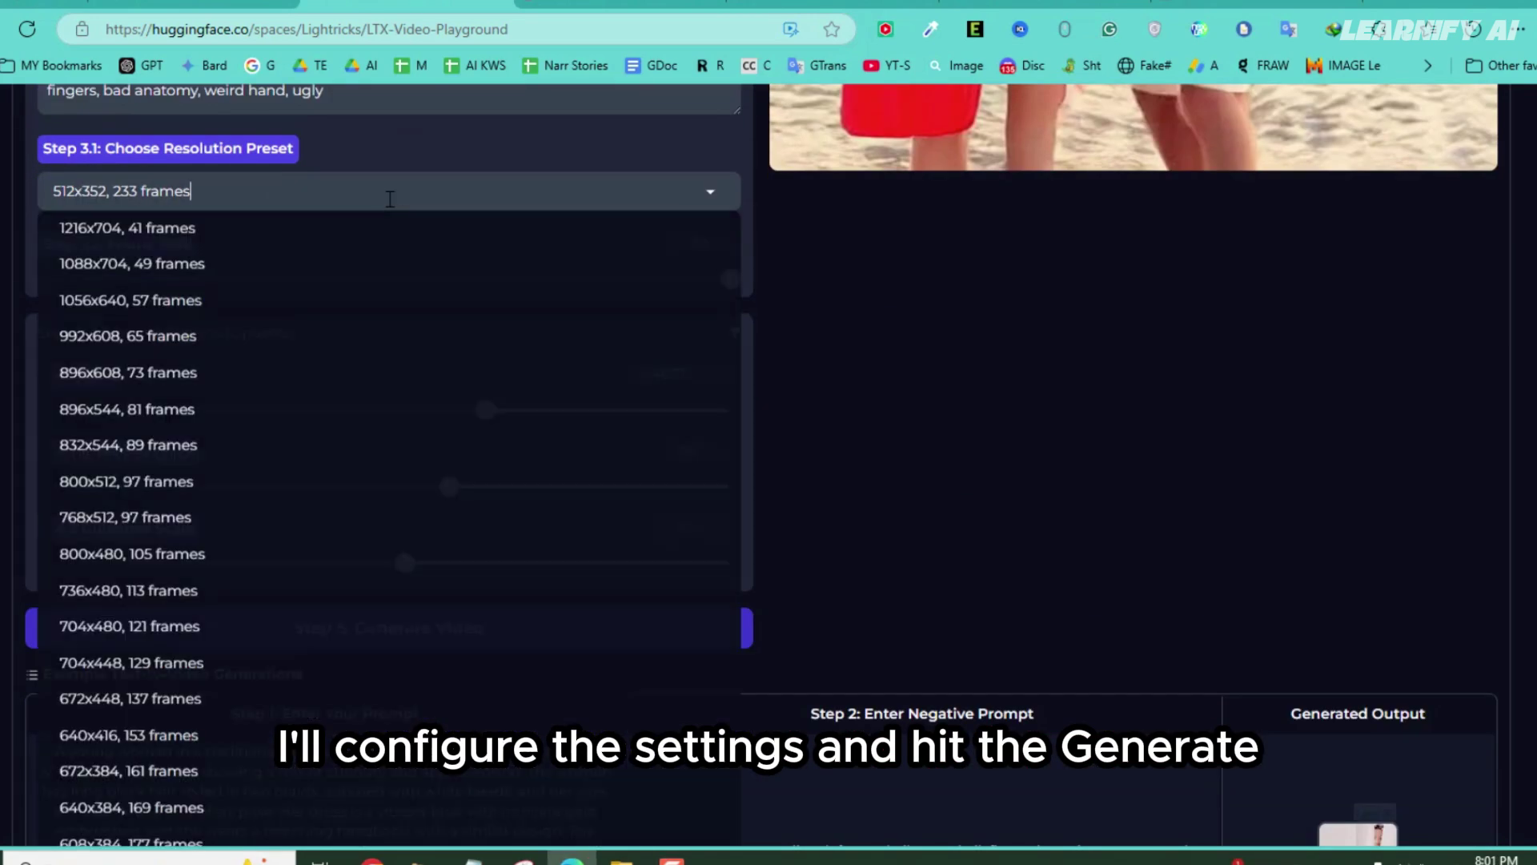
click(350, 520)
click(353, 640)
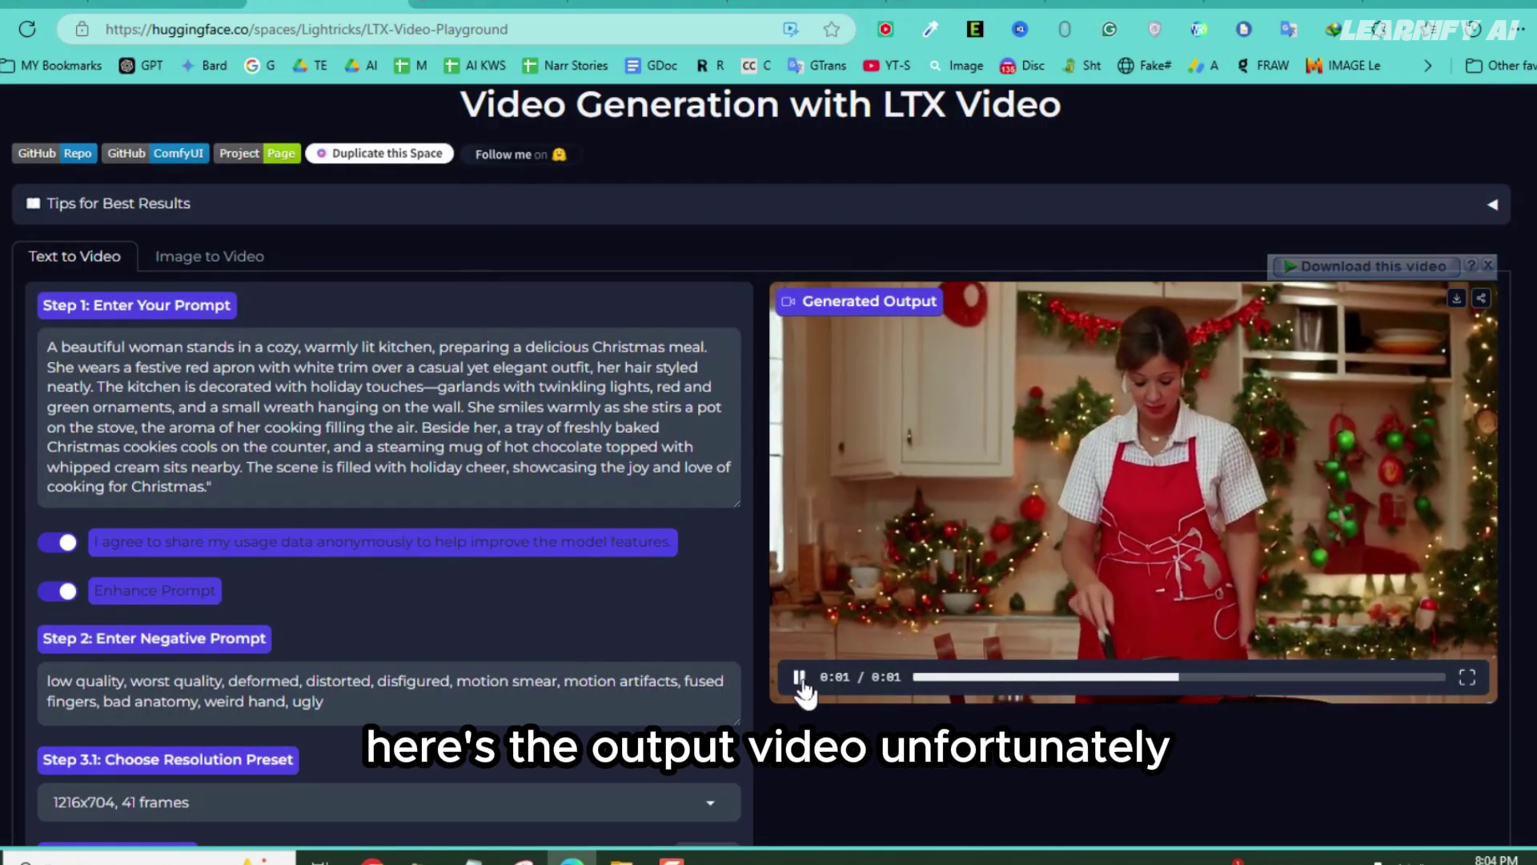
- Replay the finished kitchen clip and the snowy town-square clip several times
click(802, 684)
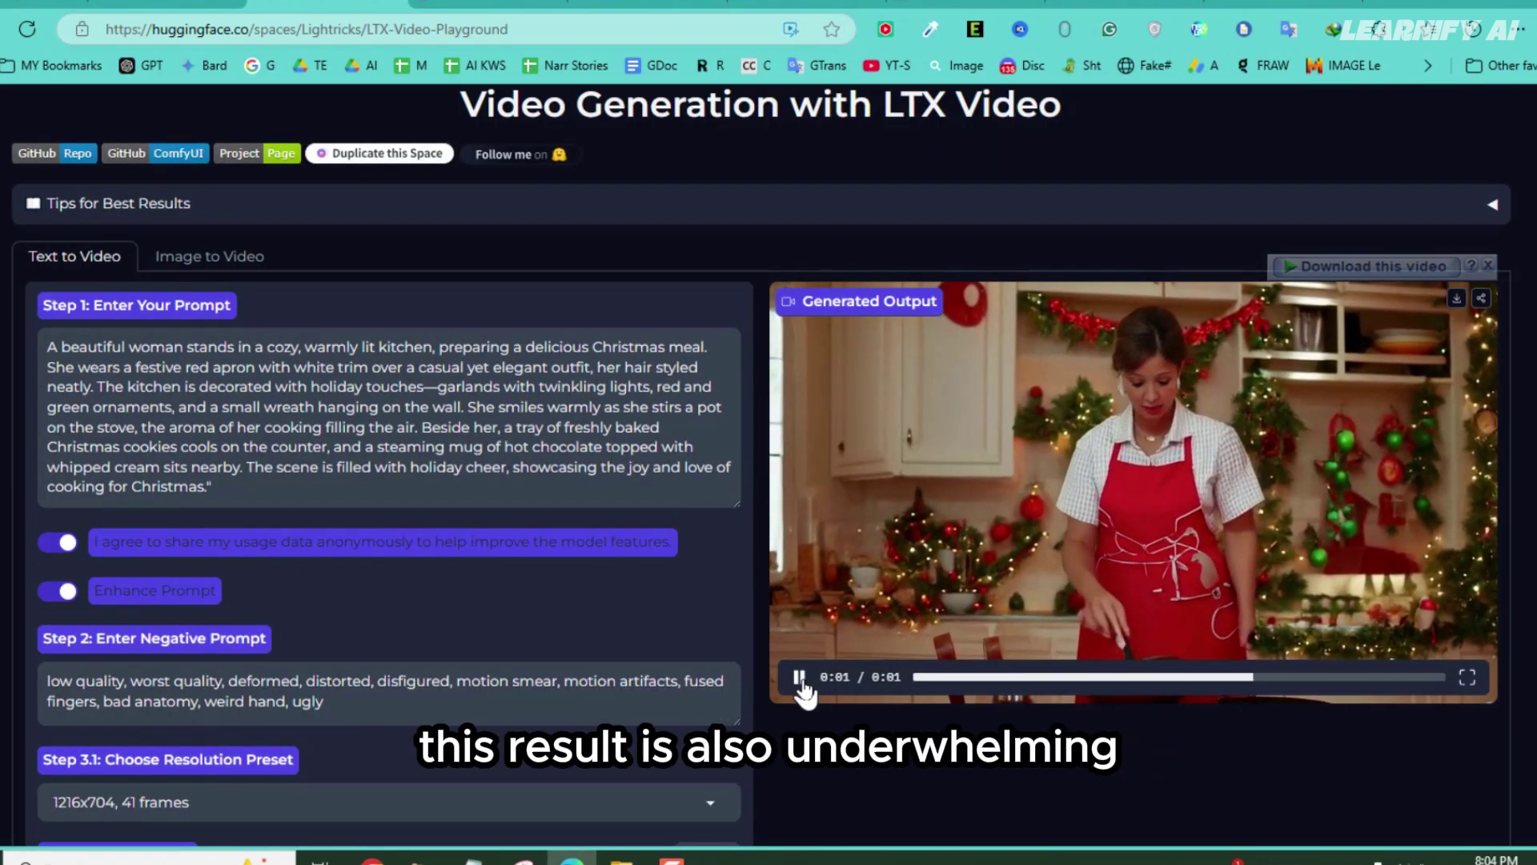
click(801, 684)
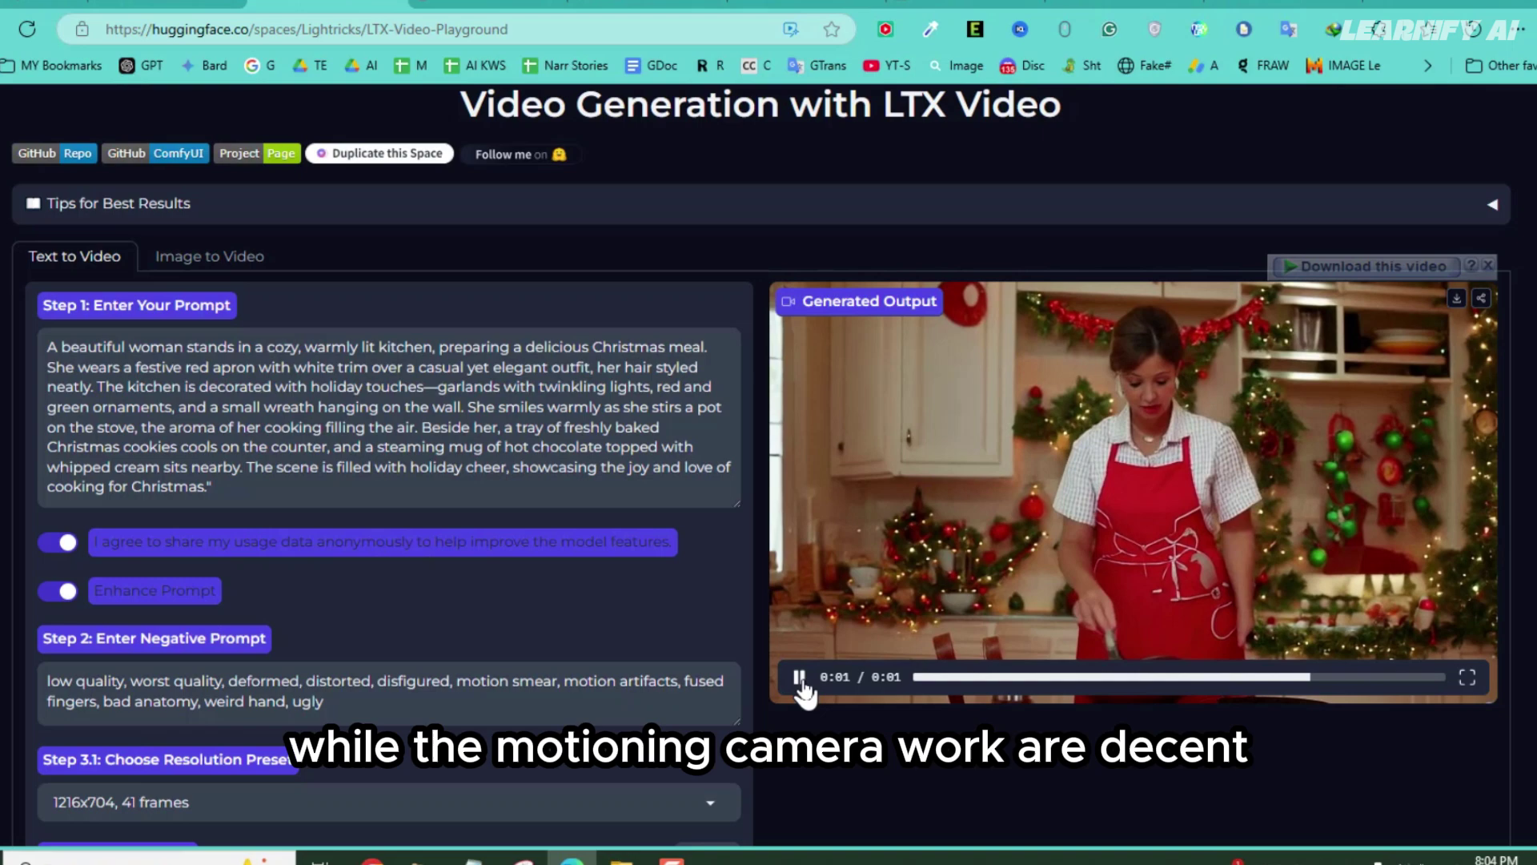
click(801, 682)
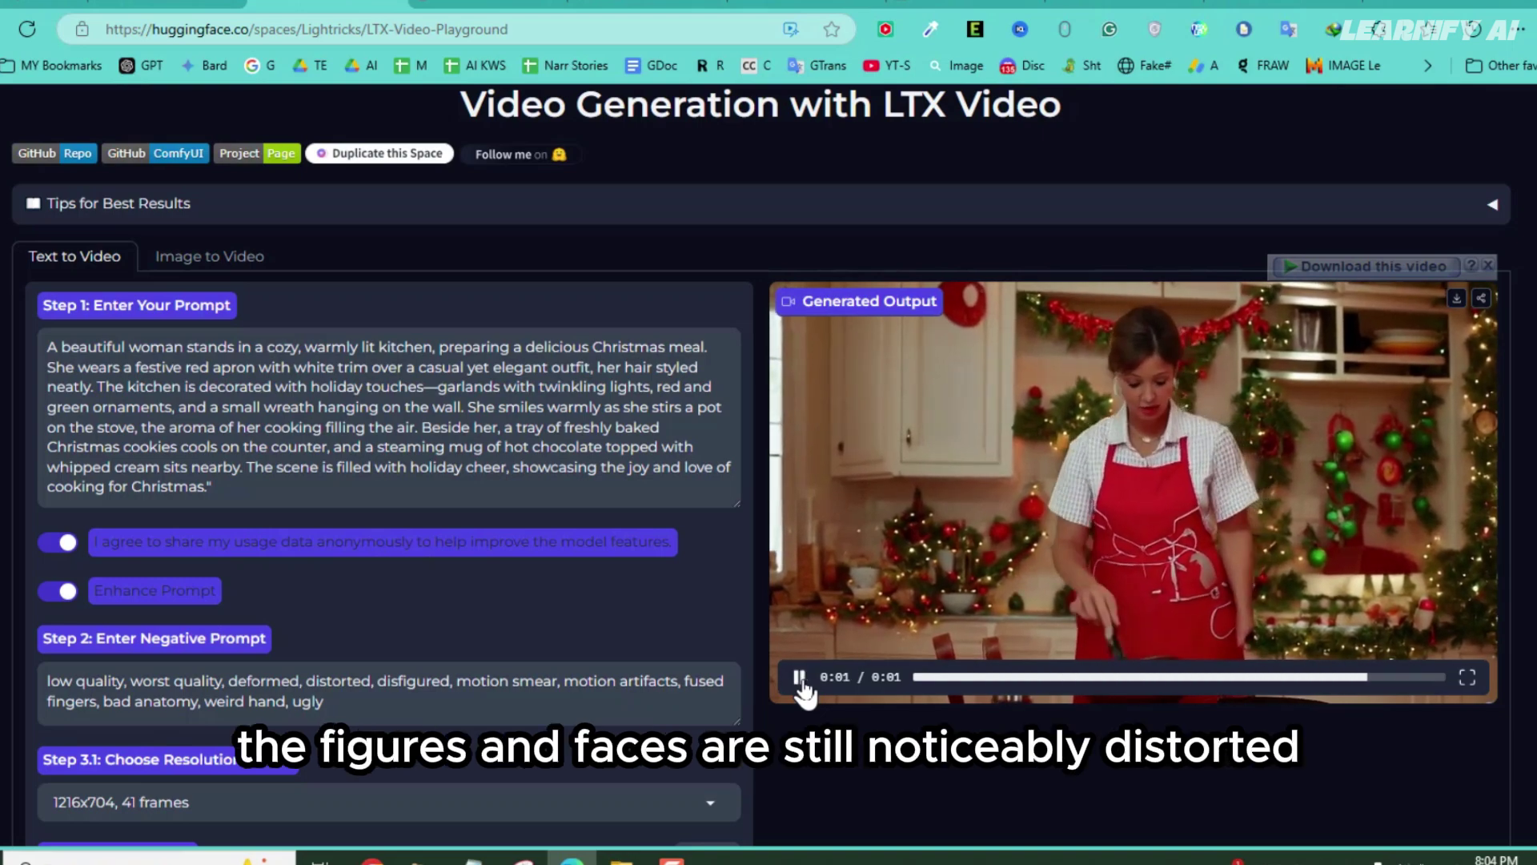
click(802, 682)
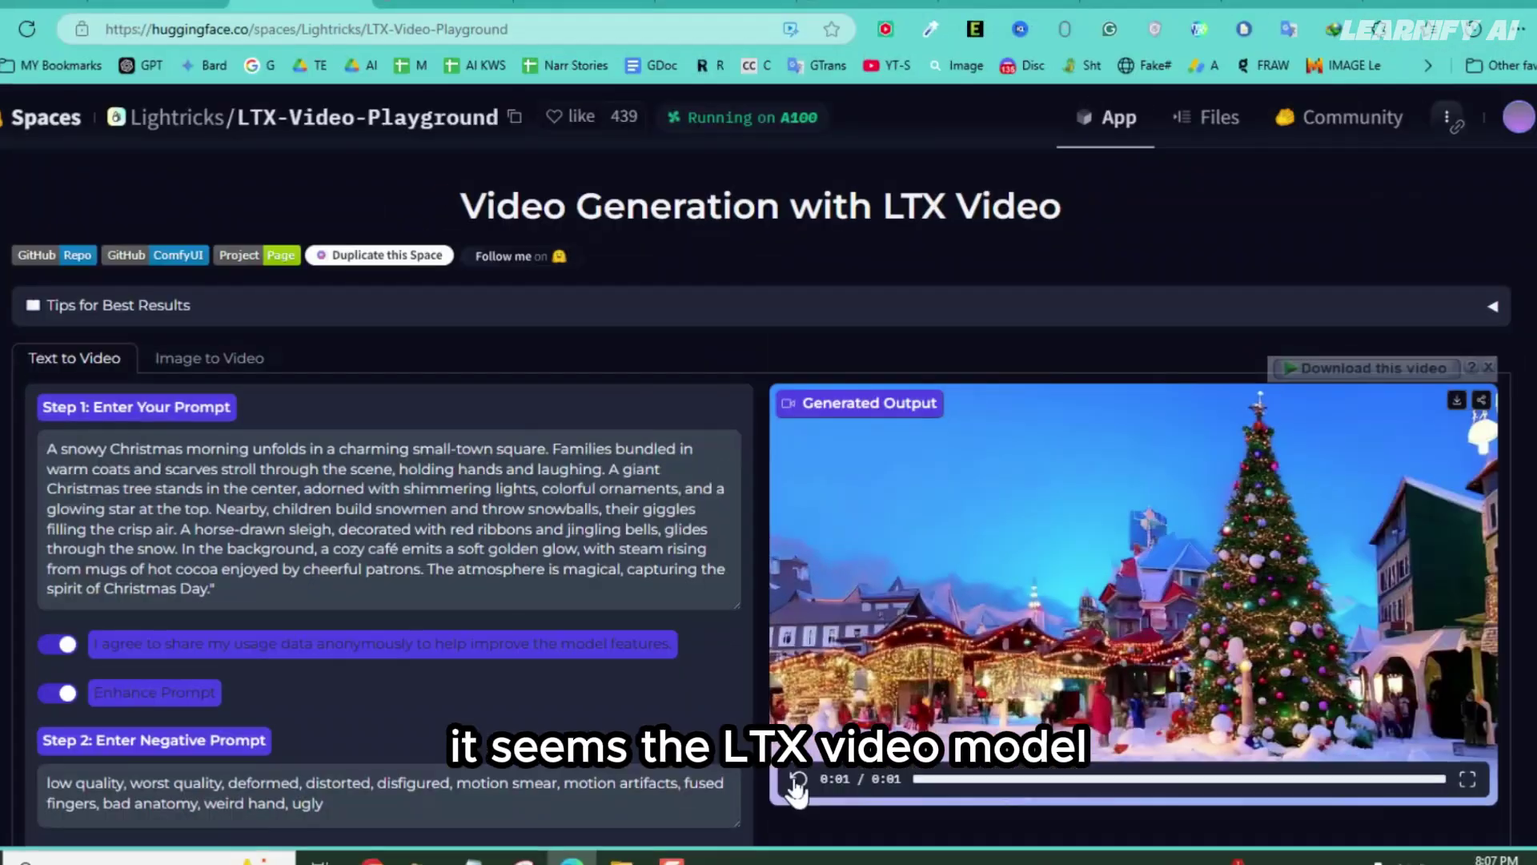
click(796, 780)
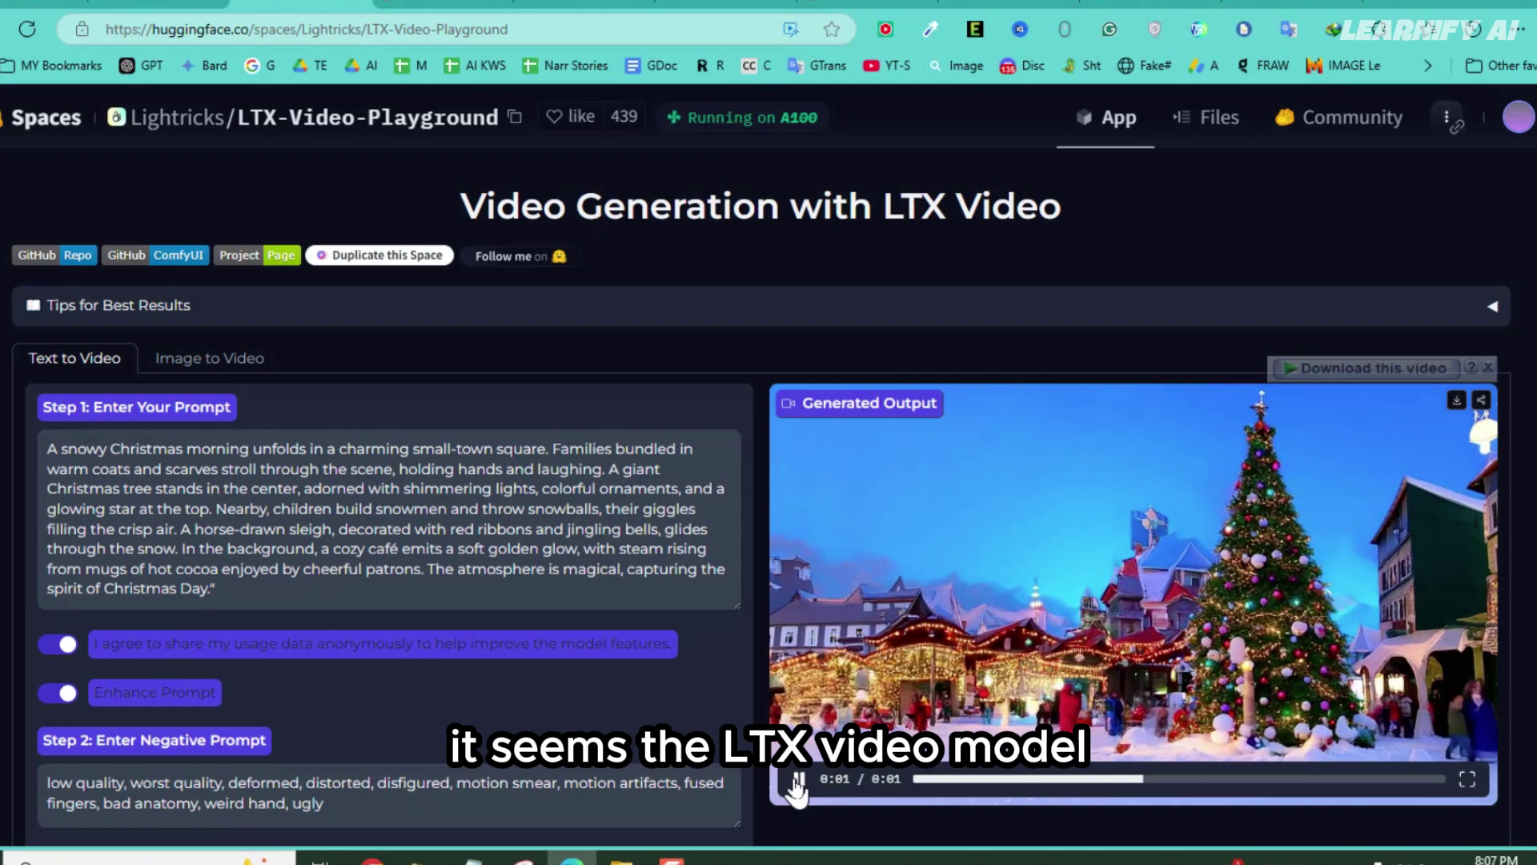
click(796, 781)
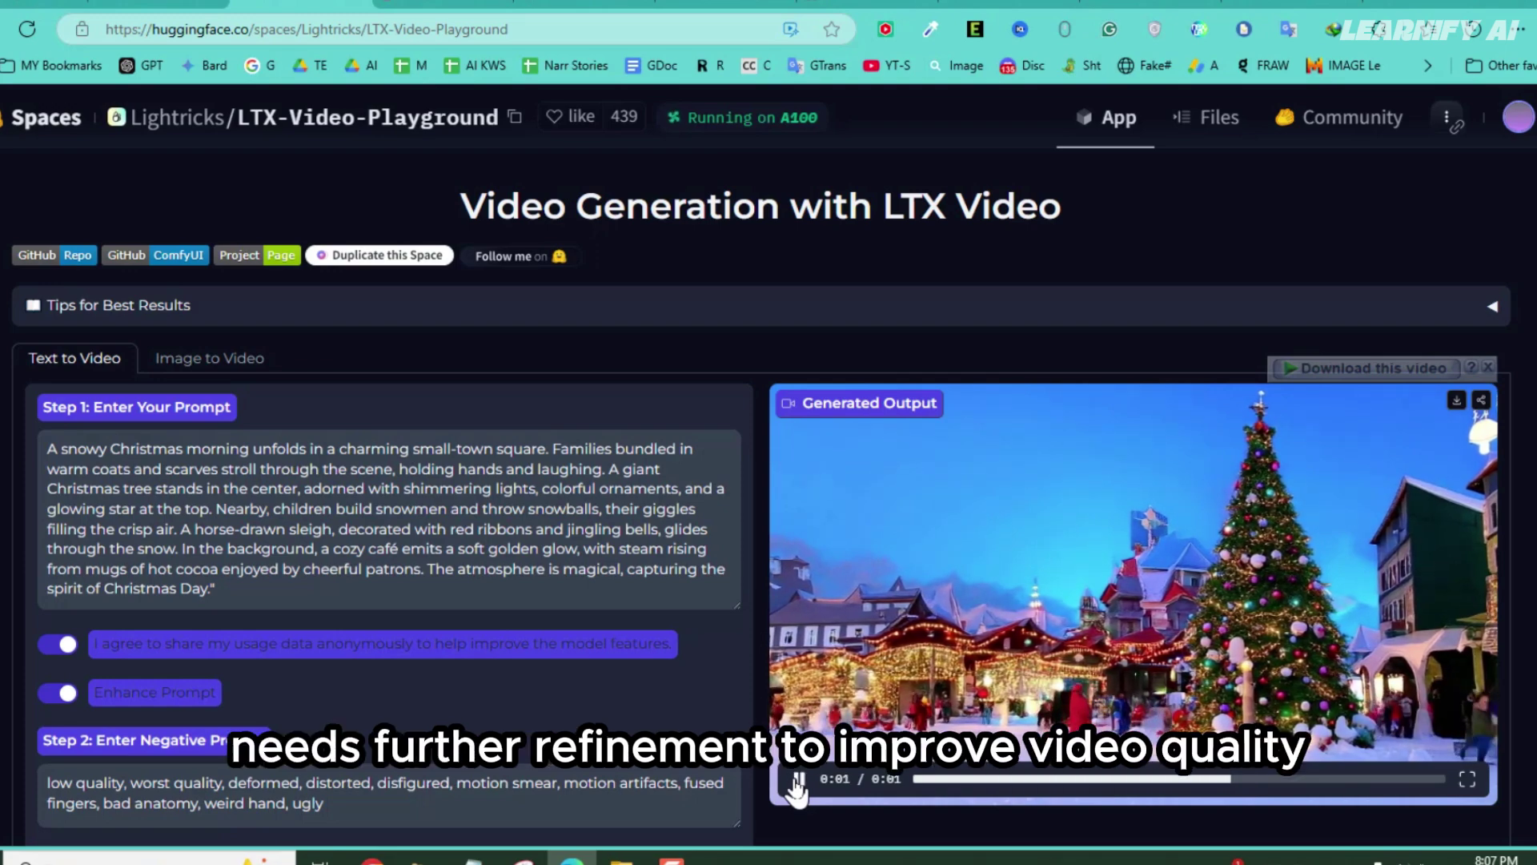
click(797, 781)
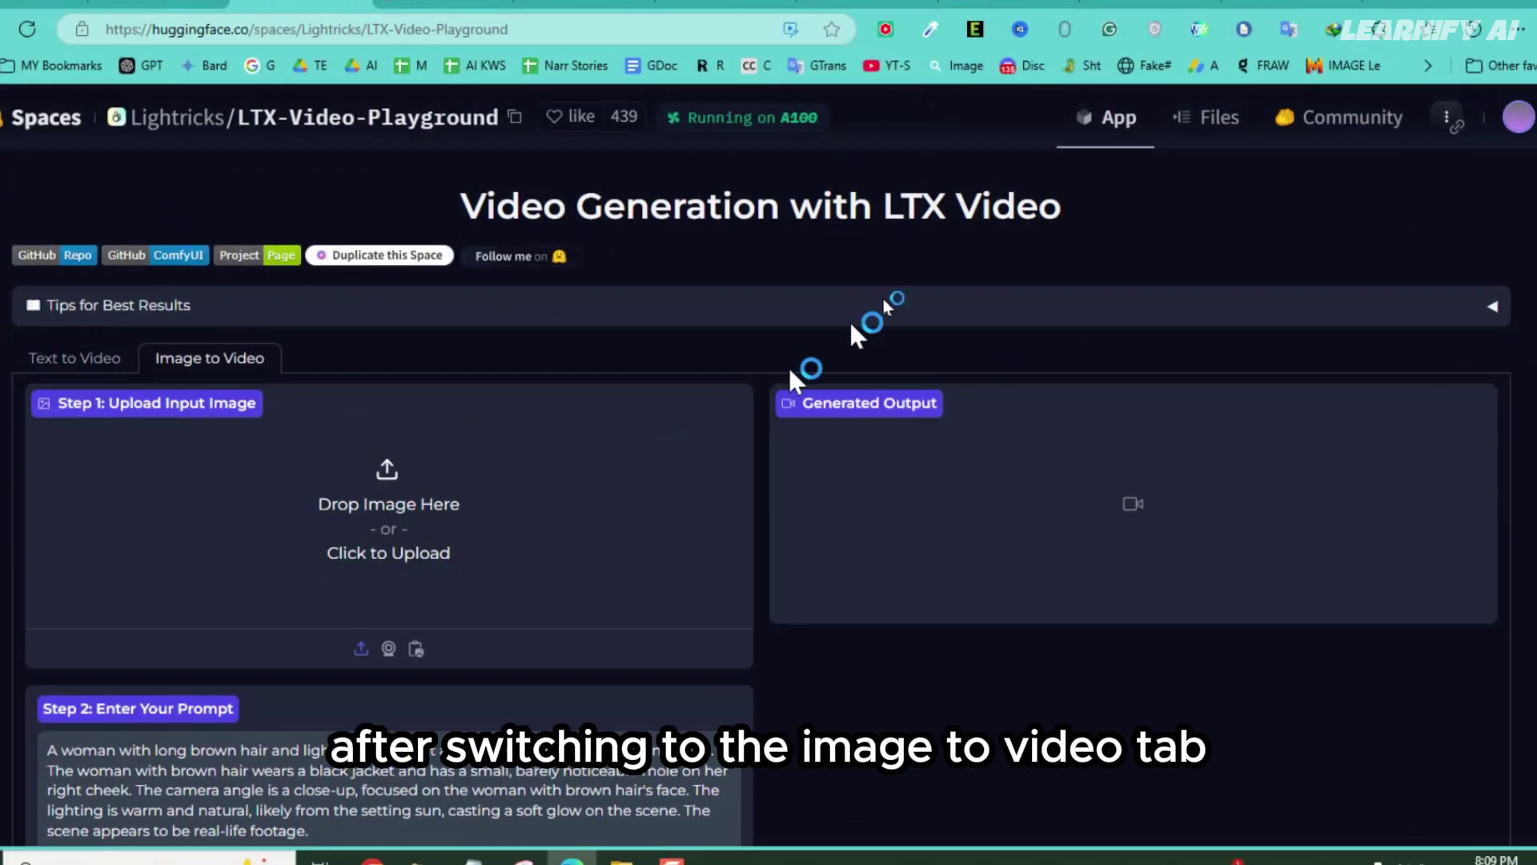
- Upload the guitar-on-the-beach photo and start the animation prompt with 'a beauti'
click(387, 513)
click(308, 164)
double_click(308, 164)
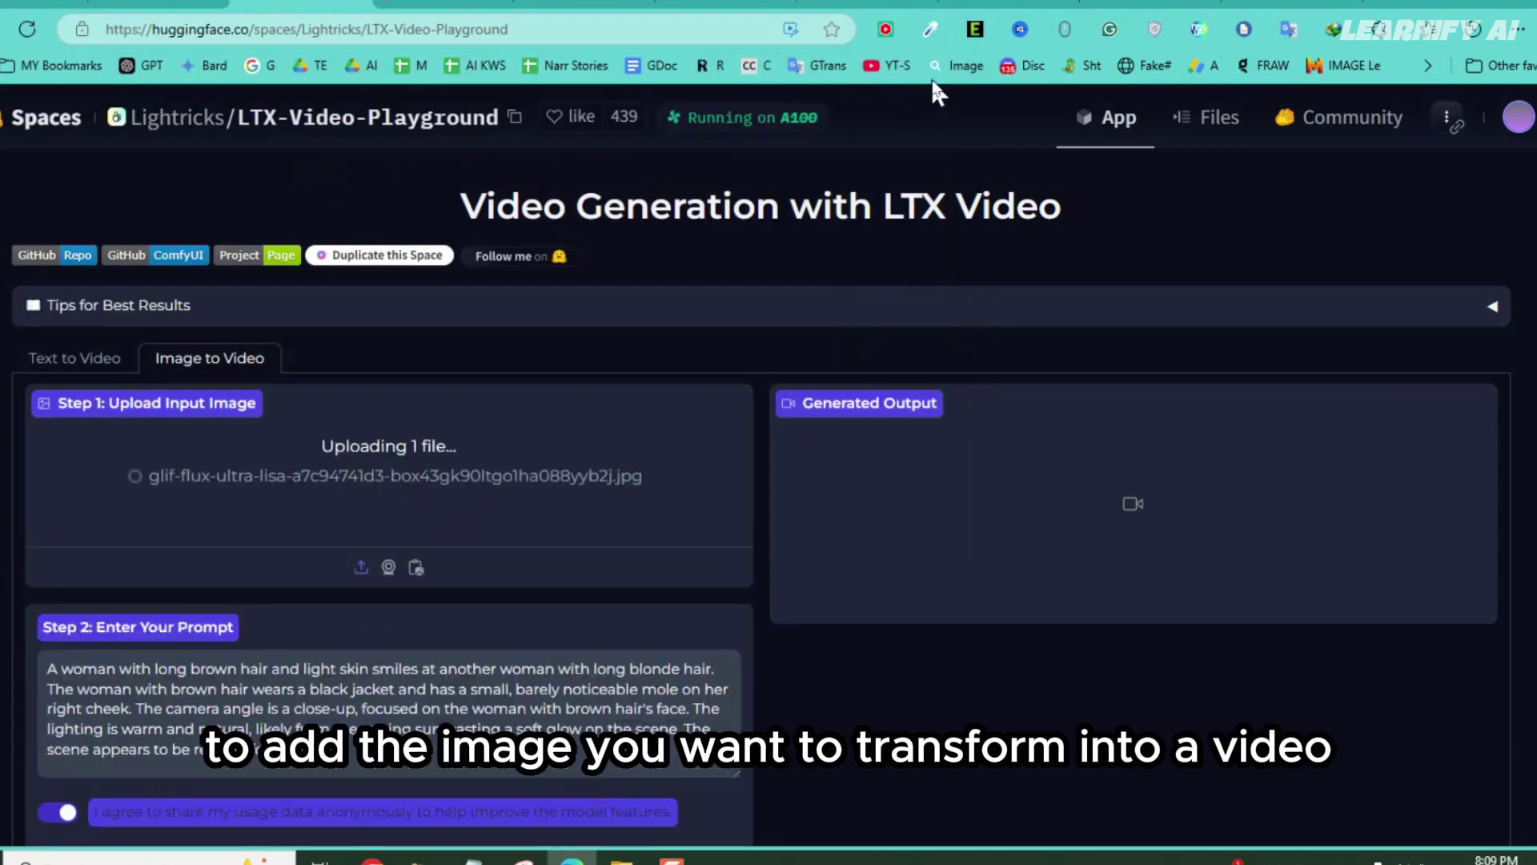
scroll(789, 223, down, 3)
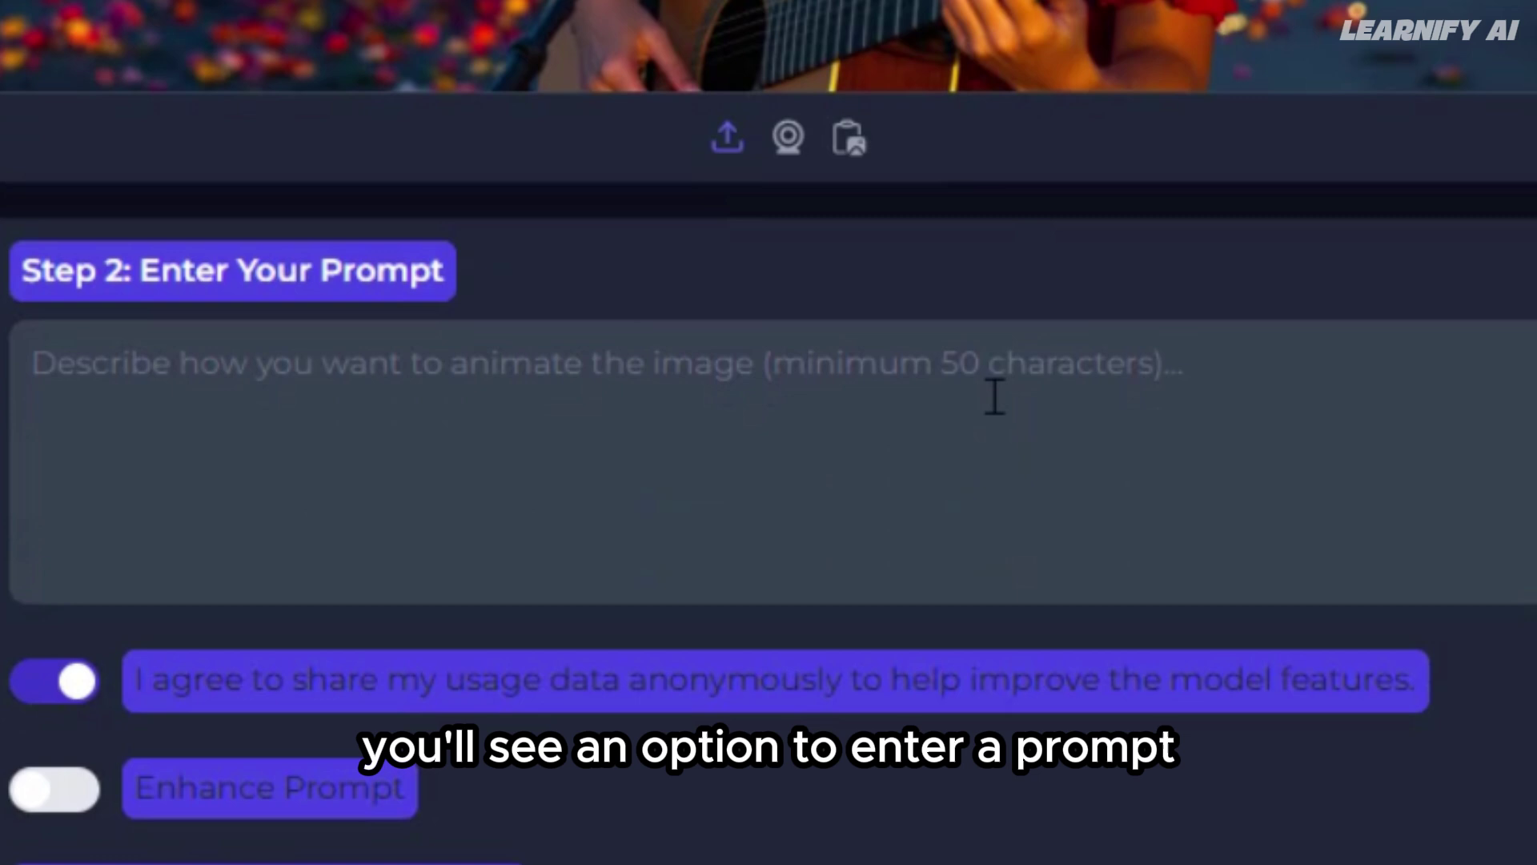
click(995, 395)
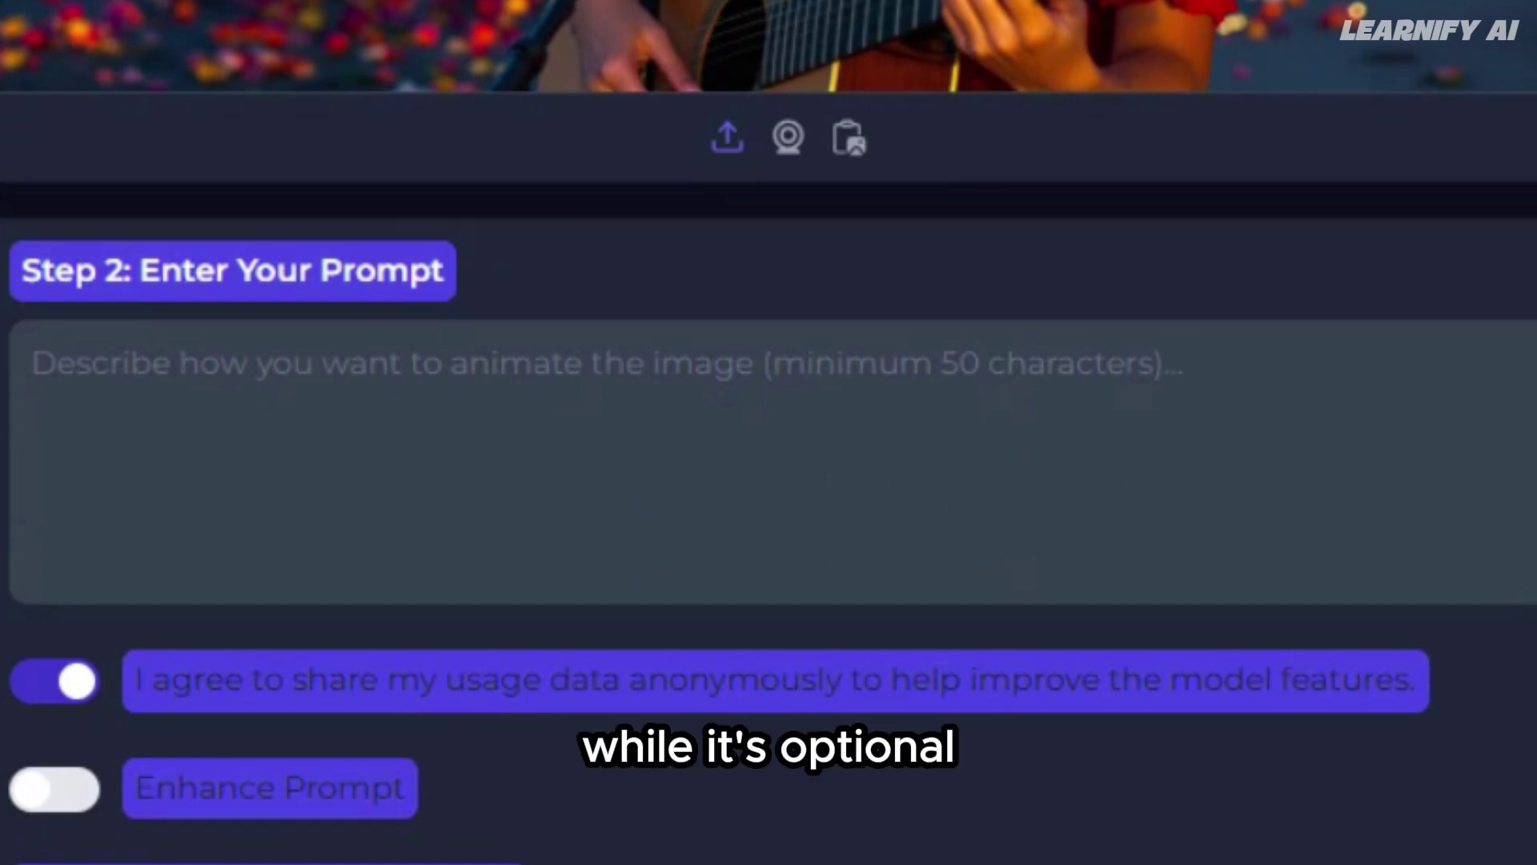
text(a beautiful lady is playing guitar on beach)
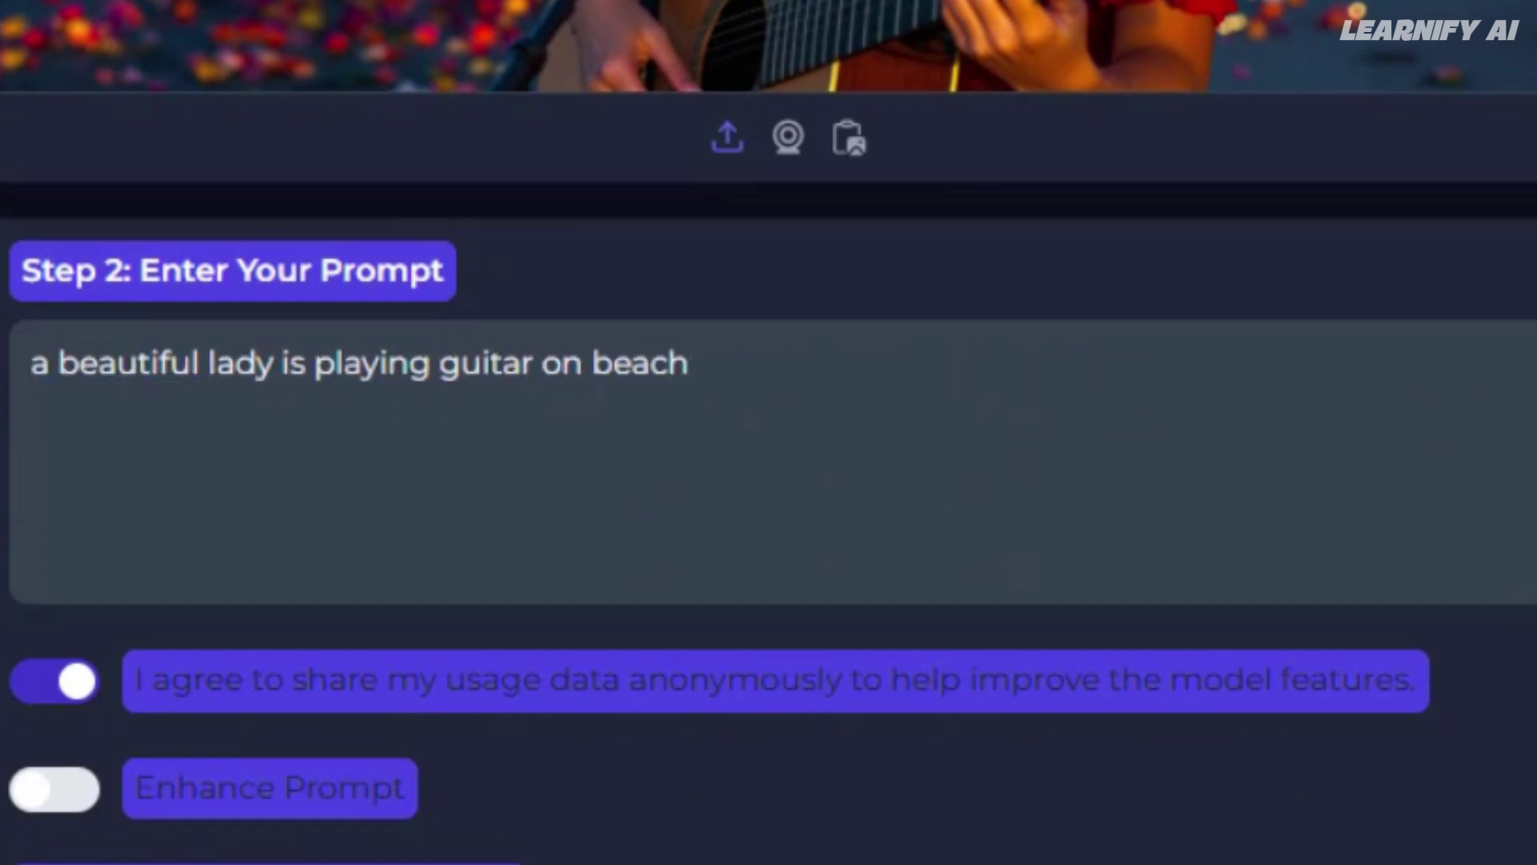
- Generate the image-to-video clip at 1216x704, 41 frames with a 30 fps frame rate
scroll(552, 296, down, 10)
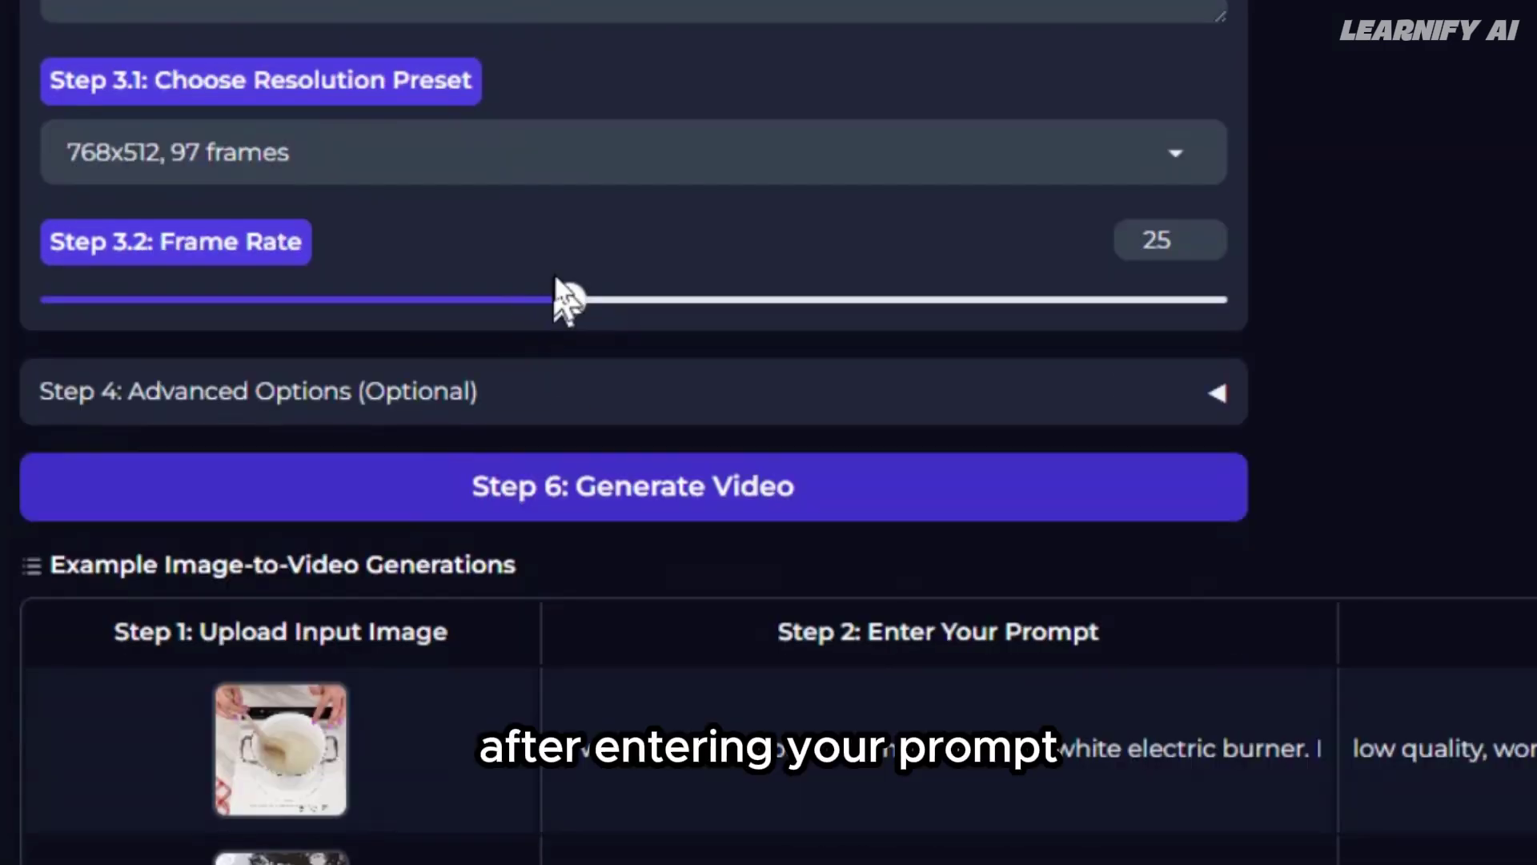
click(699, 148)
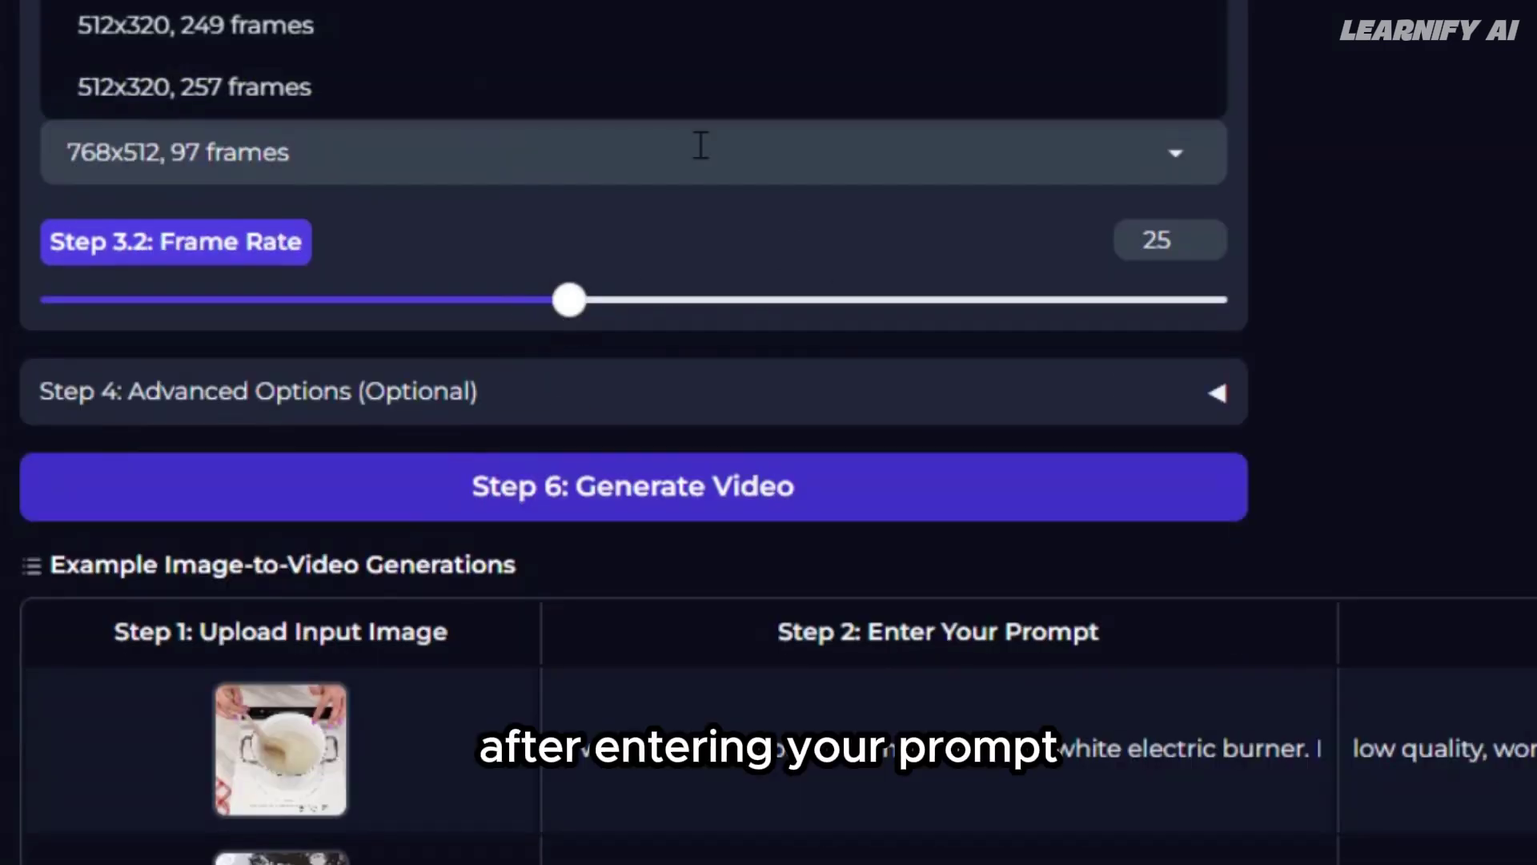
scroll(686, 41, up, 5)
click(329, 64)
scroll(688, 392, down, 5)
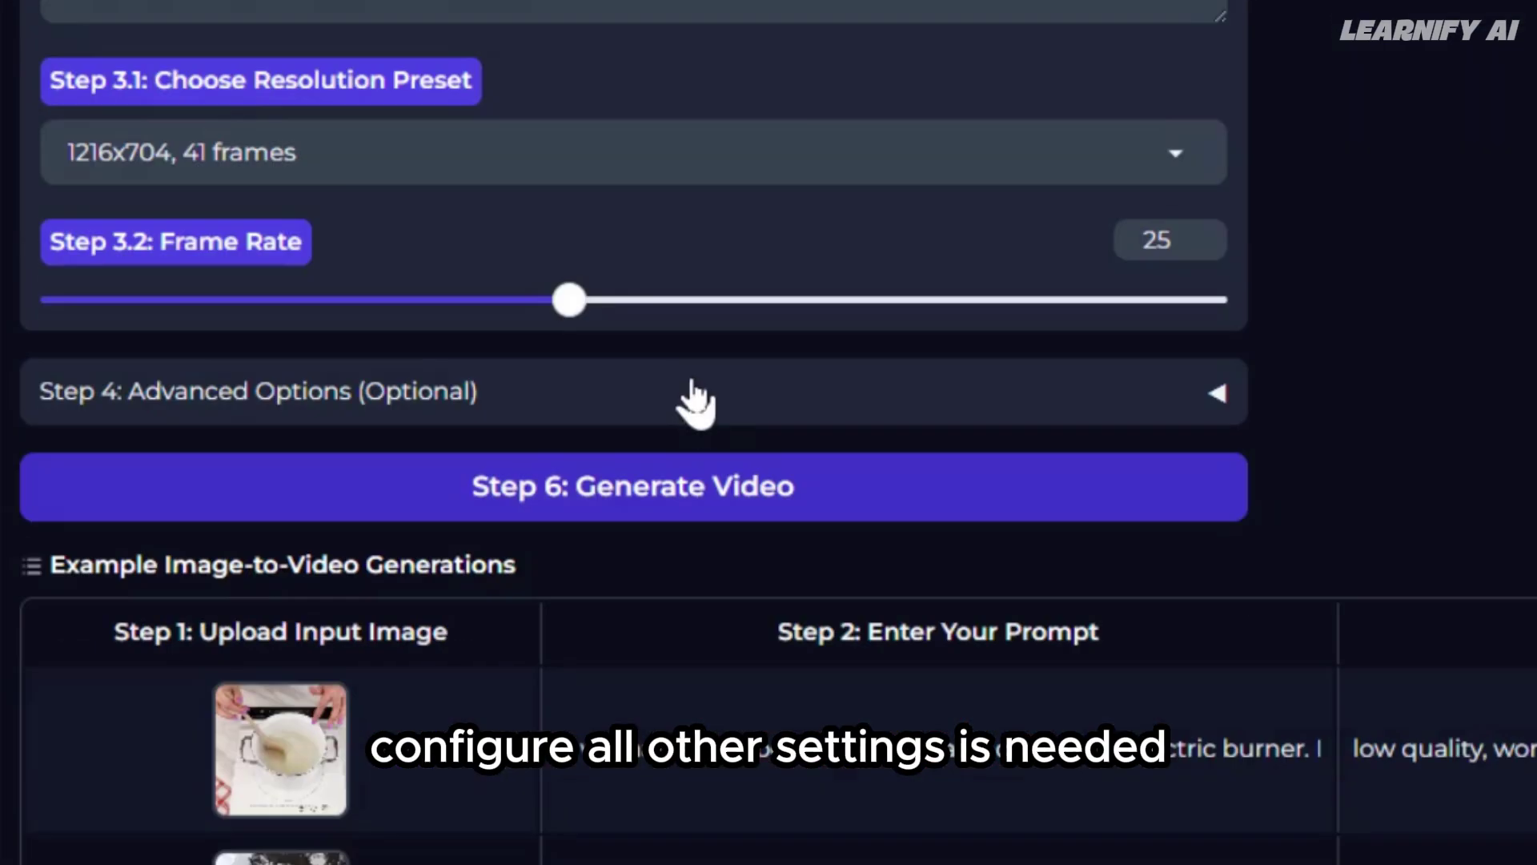
scroll(673, 520, up, 2)
drag(570, 471, 1285, 491)
scroll(572, 480, down, 2)
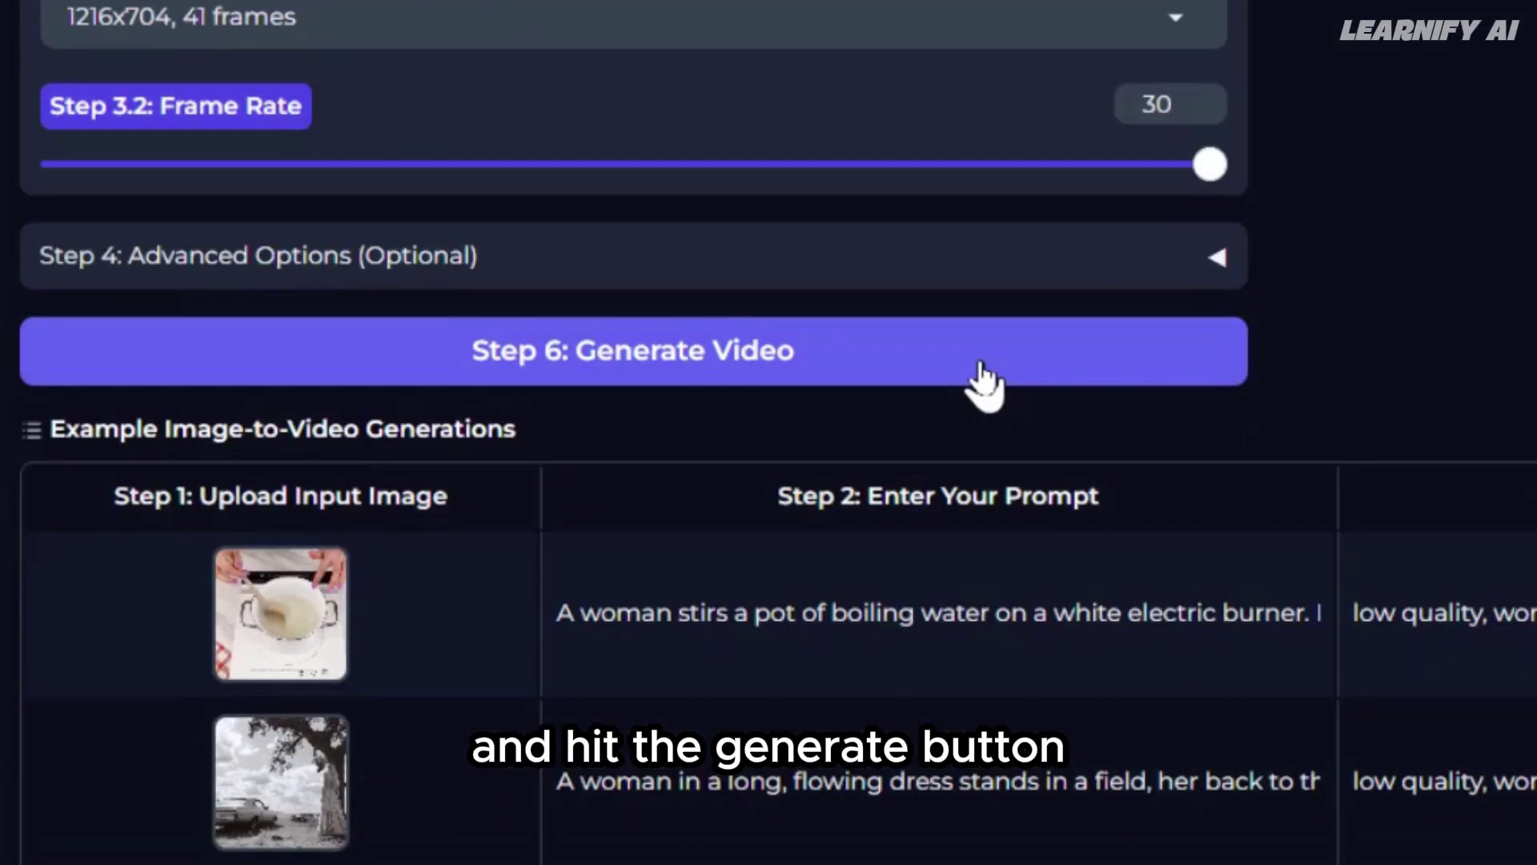
click(573, 484)
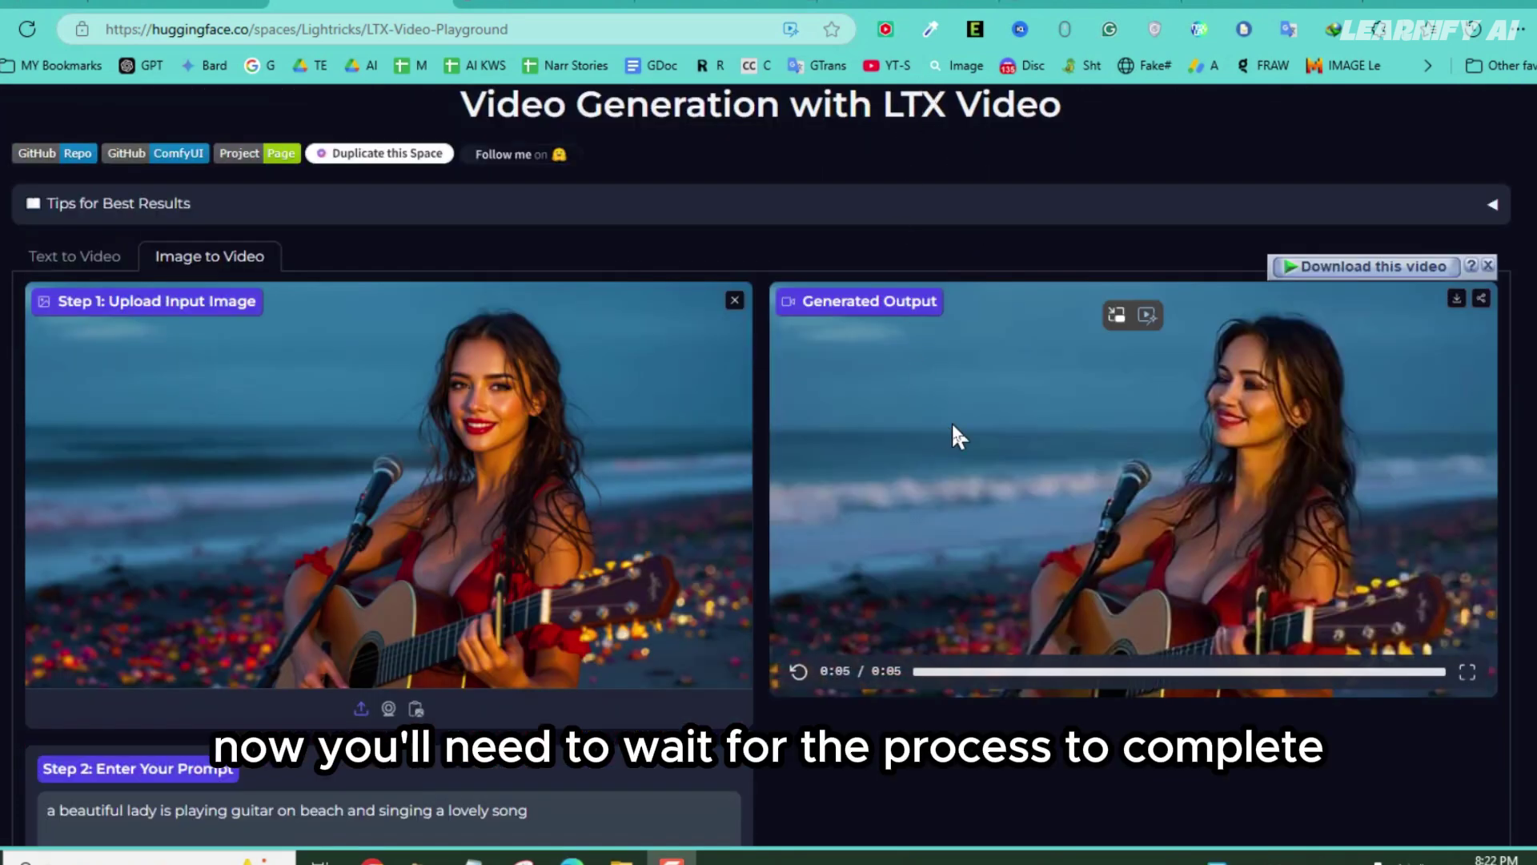
click(799, 672)
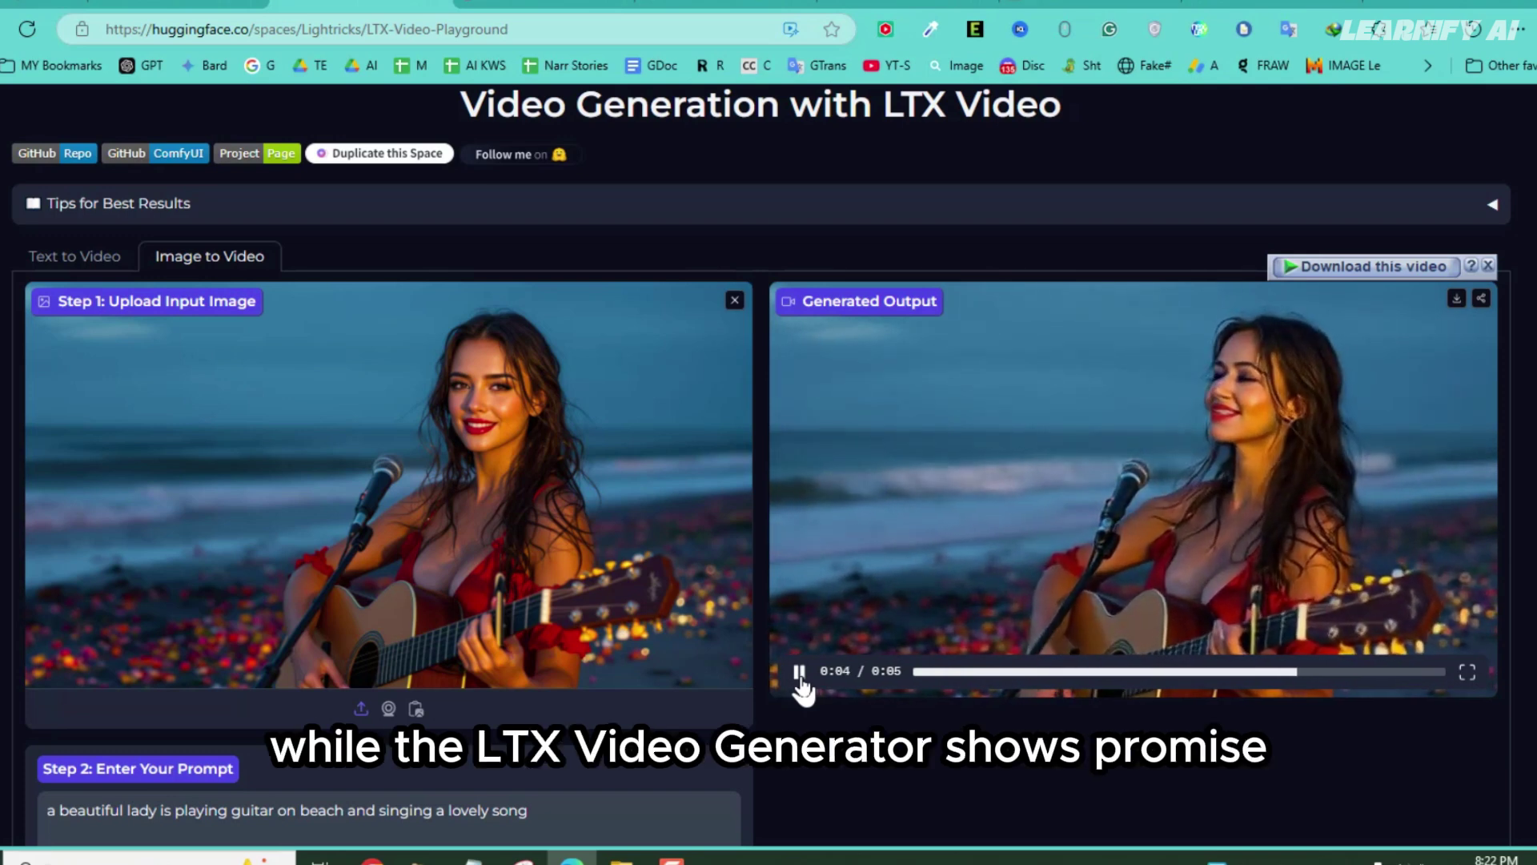
click(799, 672)
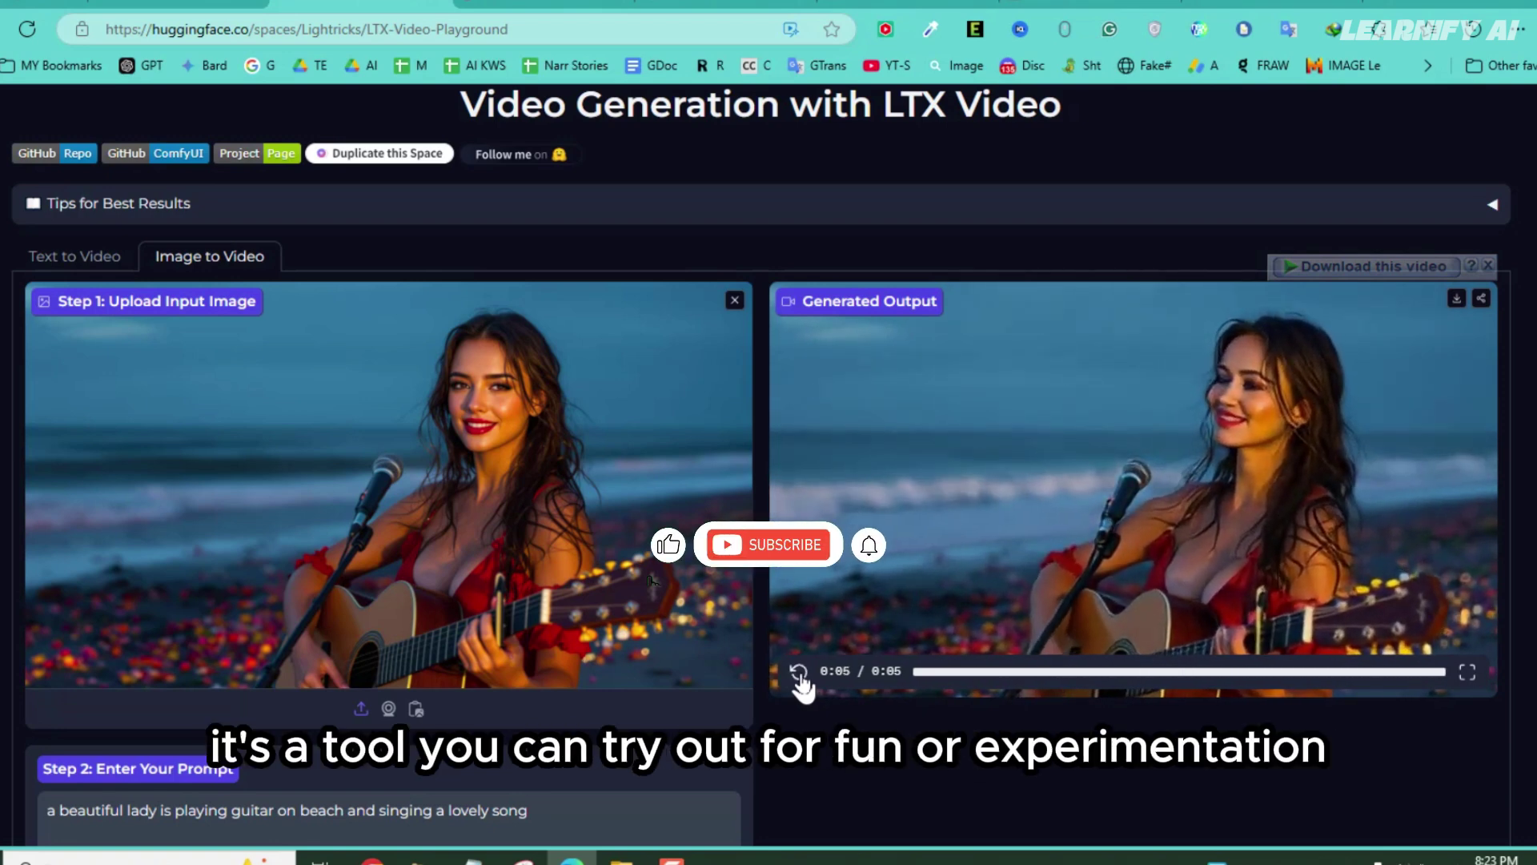
click(802, 677)
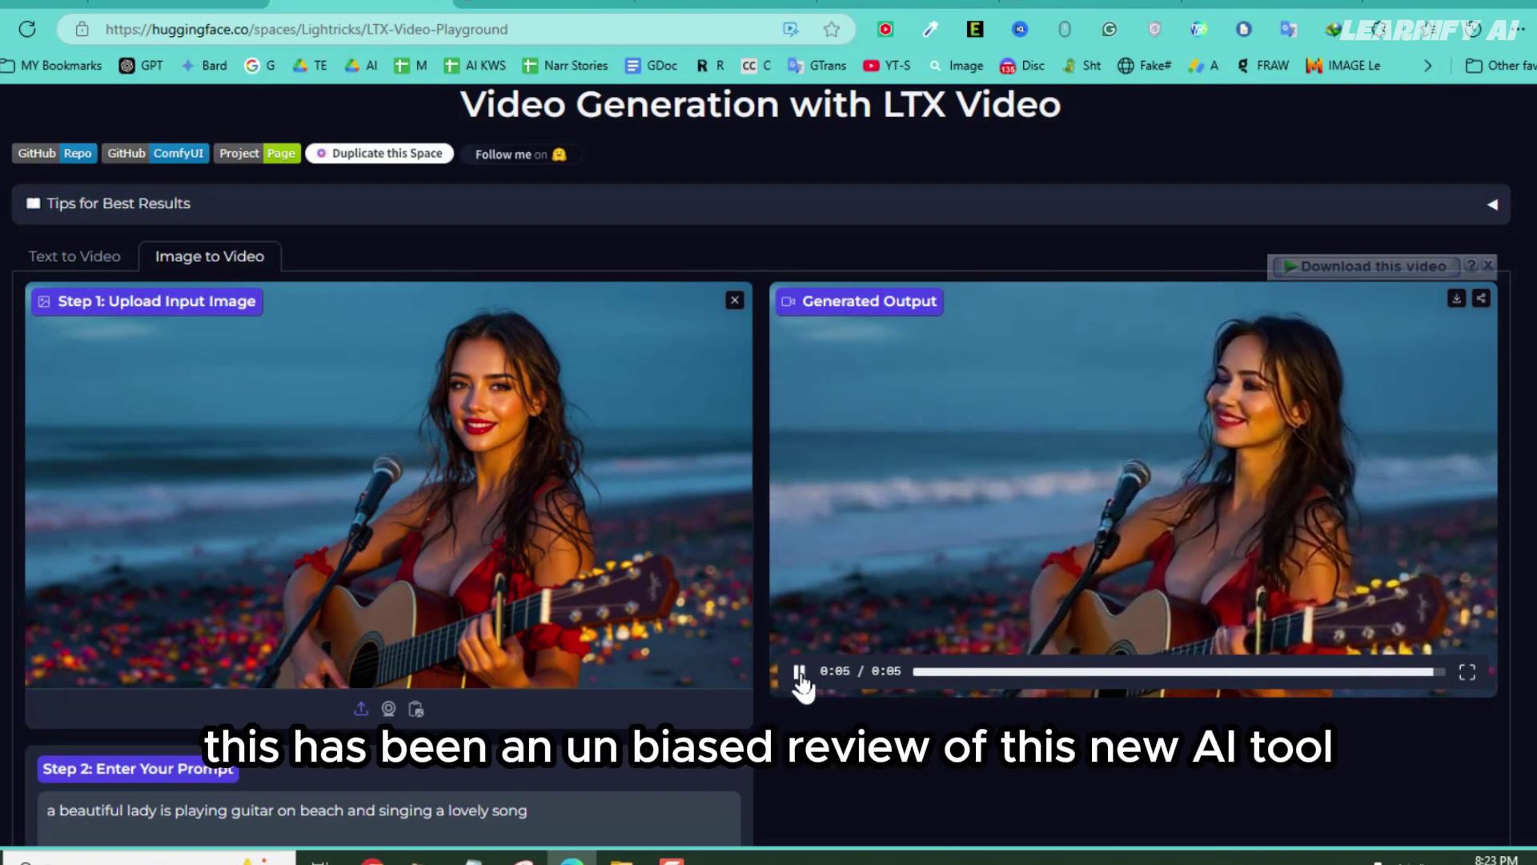
scroll(759, 255, down, 8)
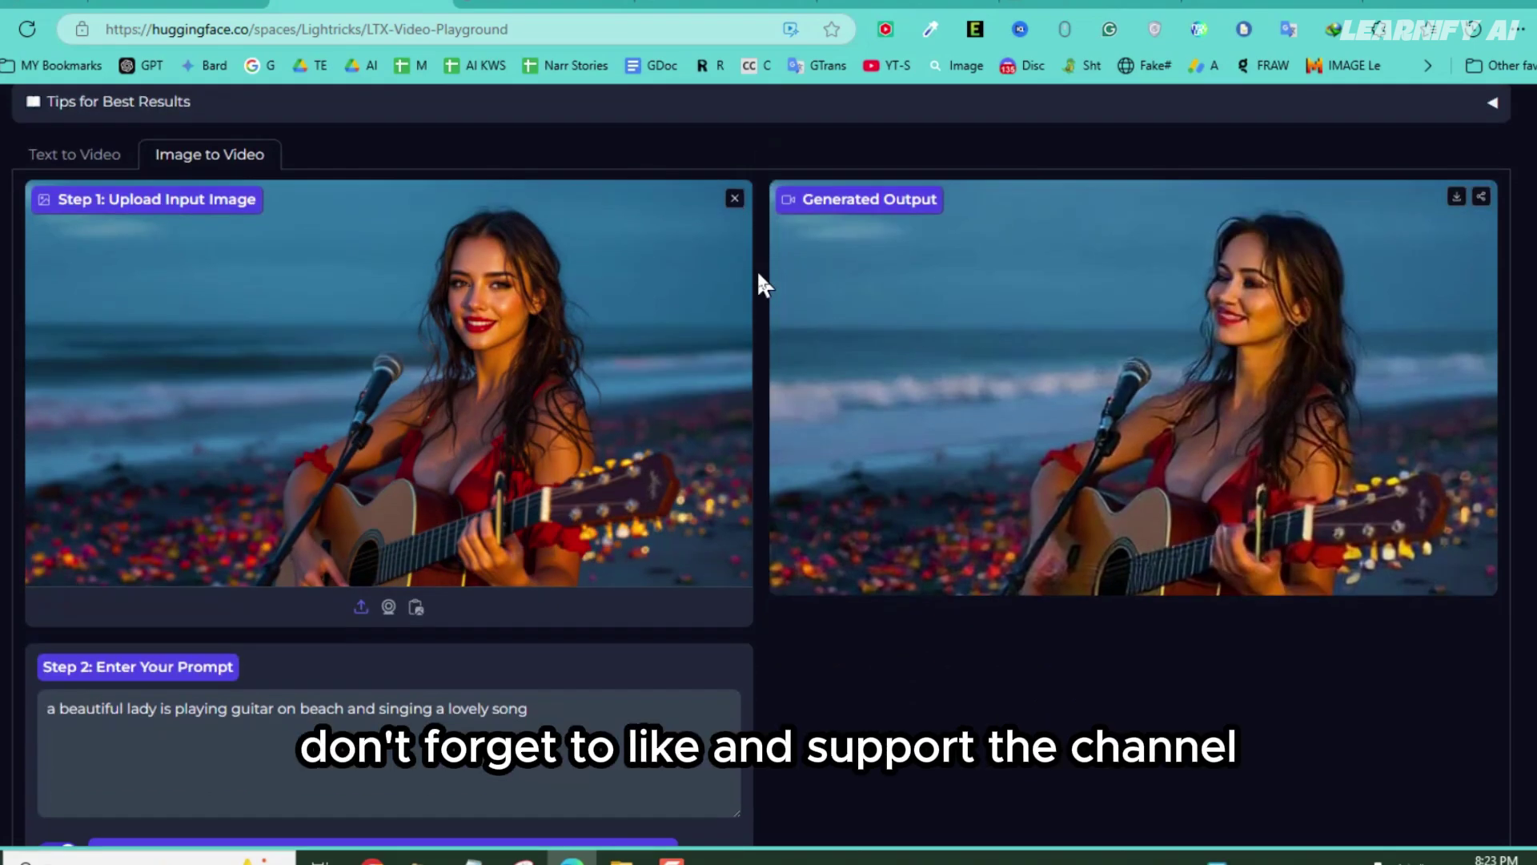